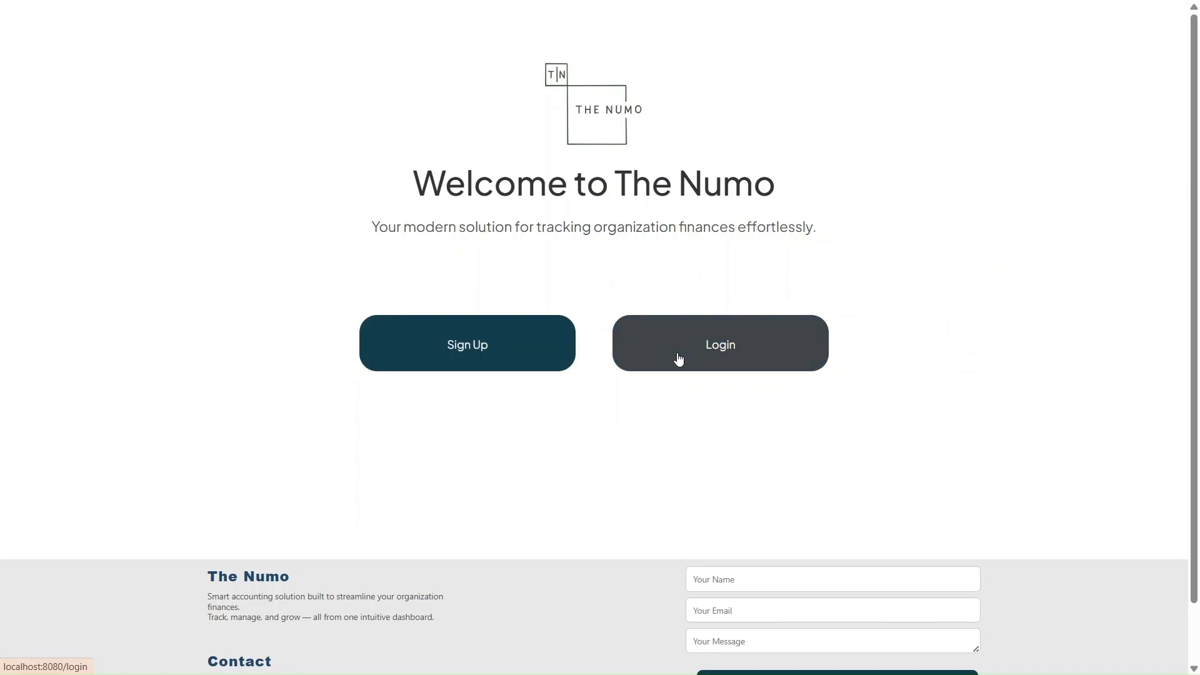
Open the sign-up form and enter the account holder's full name and e-mail address
left_click(531, 355)
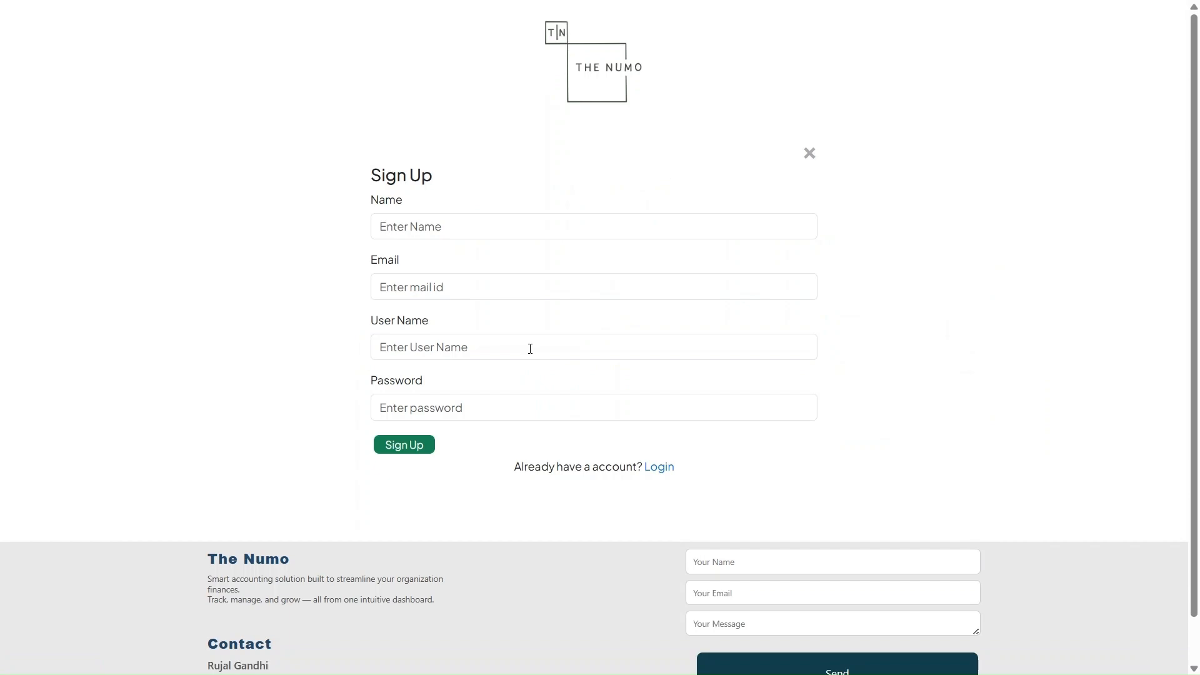
left_click(422, 228)
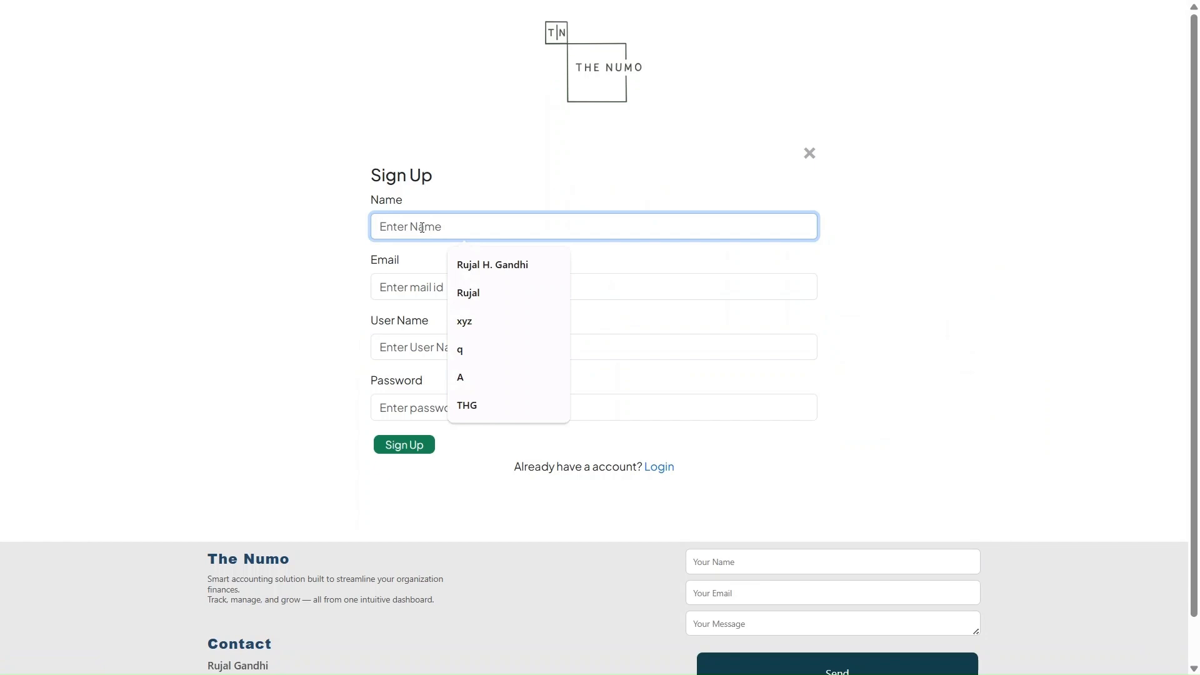
left_click(492, 257)
left_click(421, 287)
type("r")
left_click(498, 323)
Enter the user name and account password, and submit the sign-up form
left_click(440, 344)
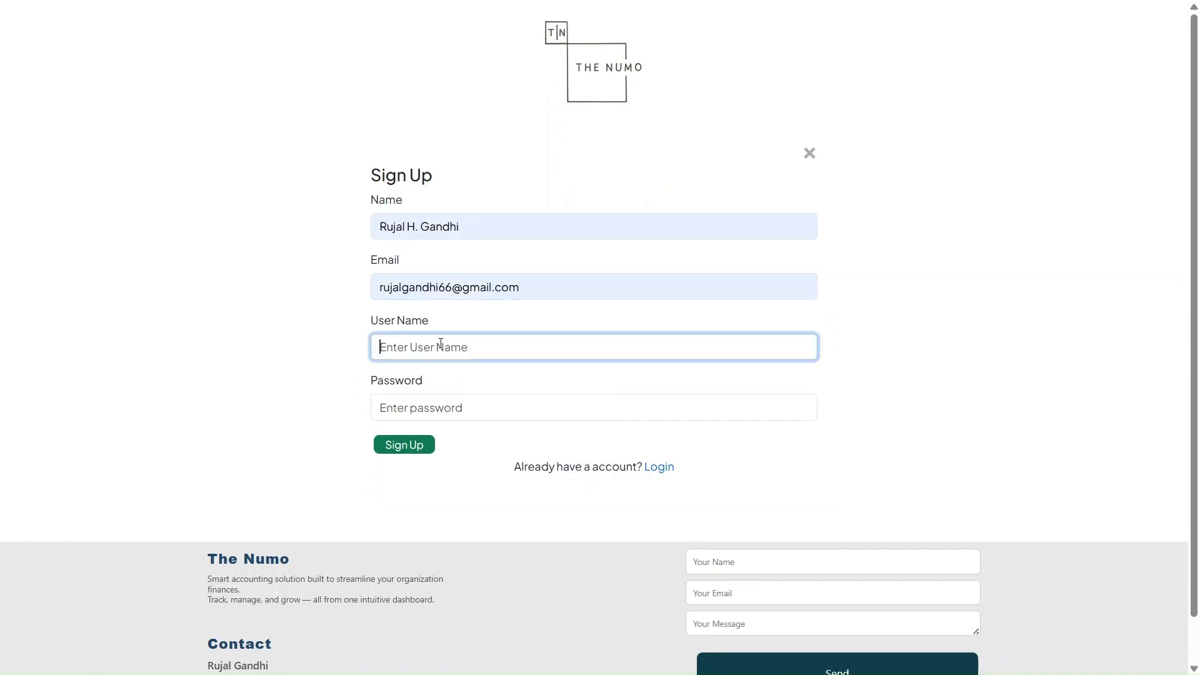
type("Ruja")
left_click(469, 383)
left_click(416, 409)
type("12345")
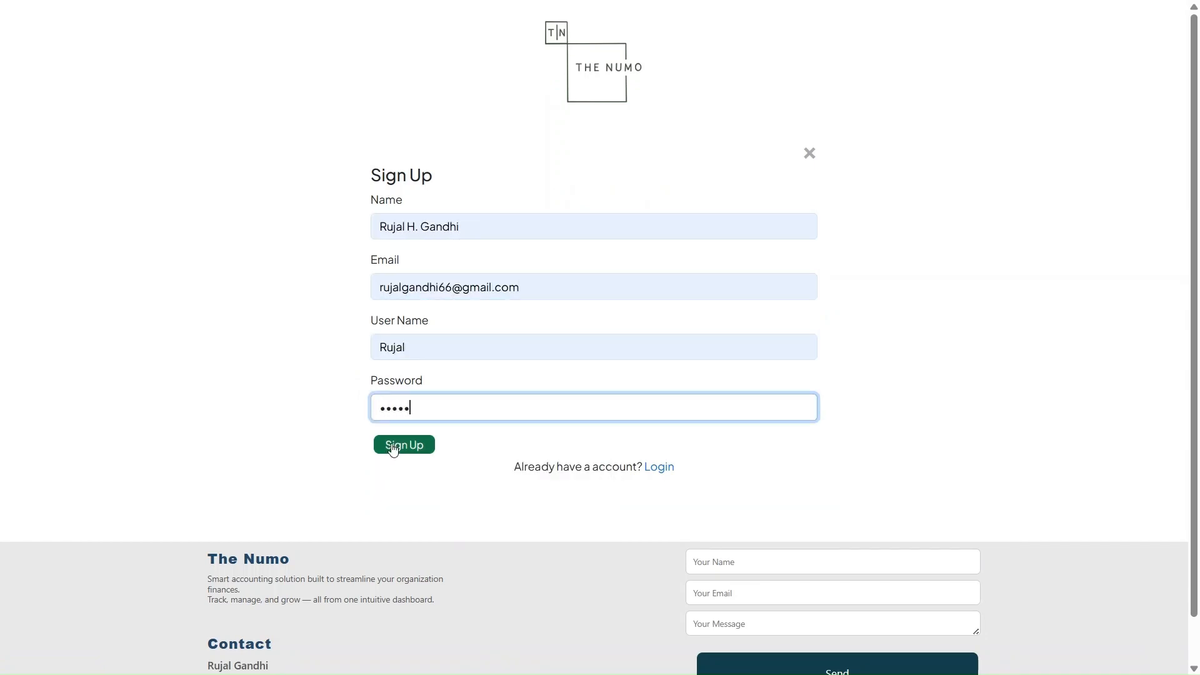
left_click(393, 449)
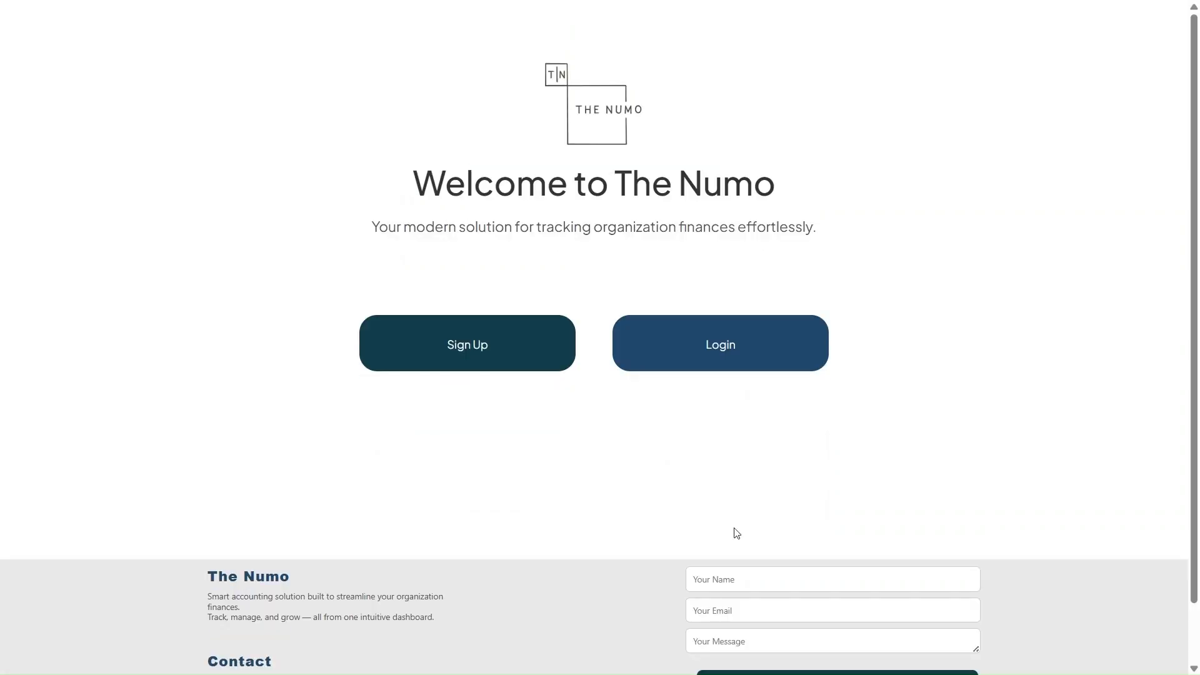
Log in to the new account with its user name and password
left_click(724, 366)
left_click(723, 365)
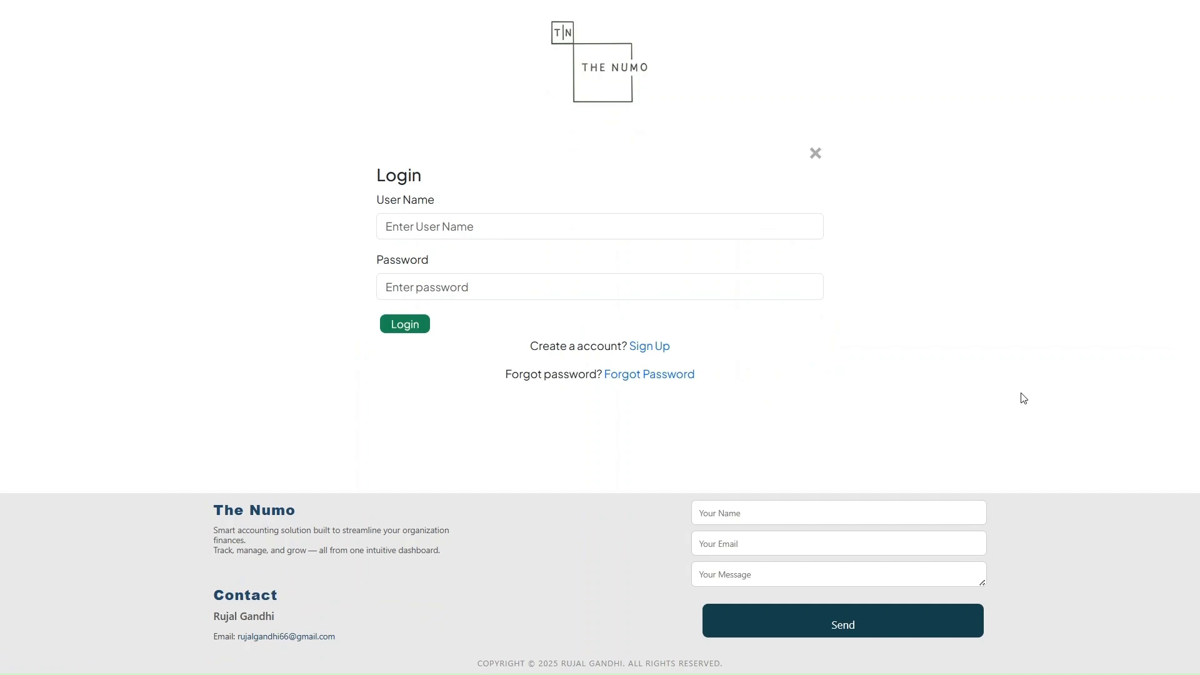
left_click(455, 220)
type("Rujal")
key("Tab")
type("12345")
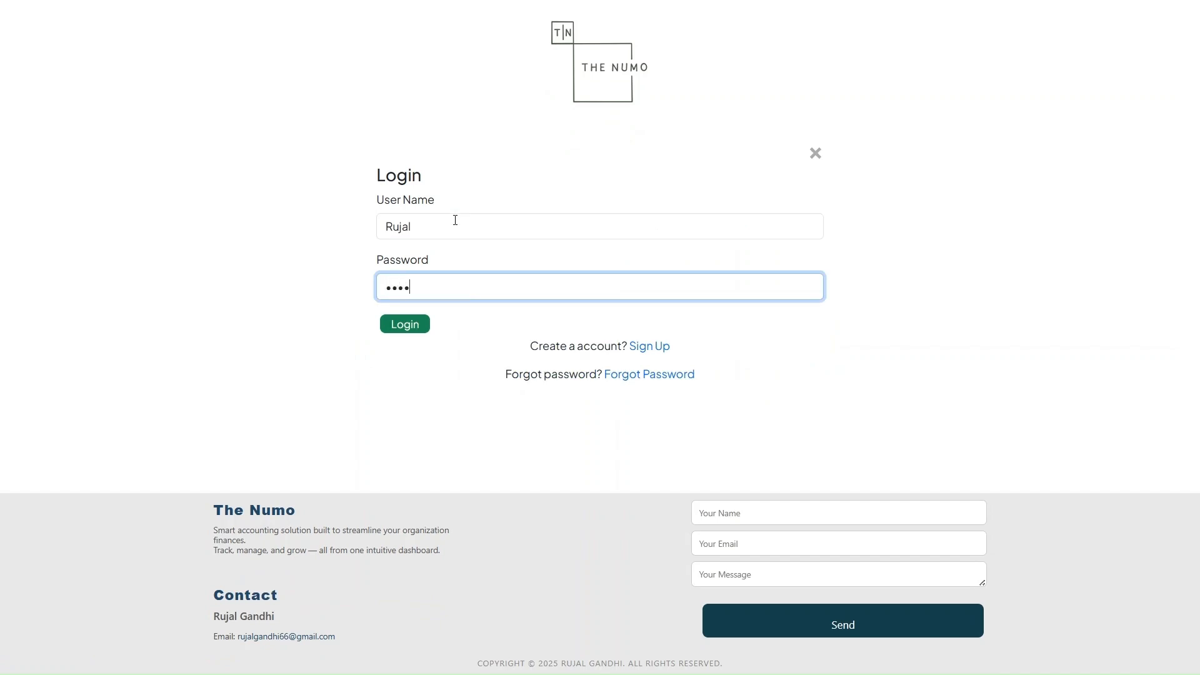
left_click(402, 325)
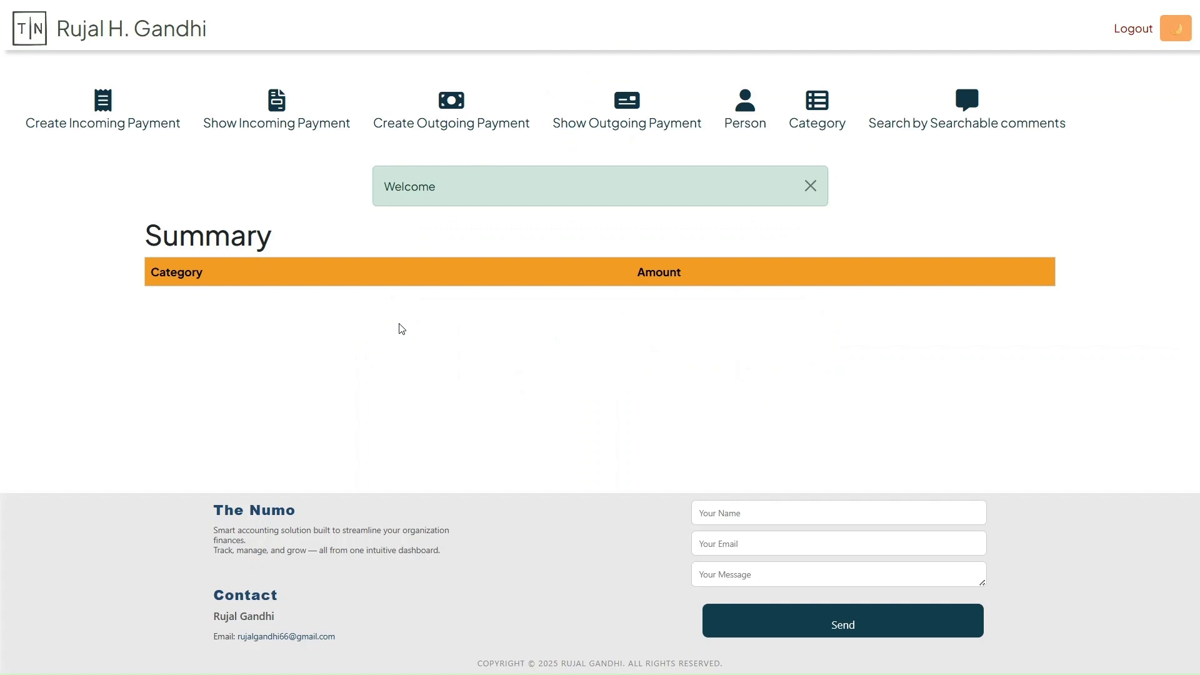
Create a person profile with the person's full name, mobile number and Pune as the address
left_click(742, 125)
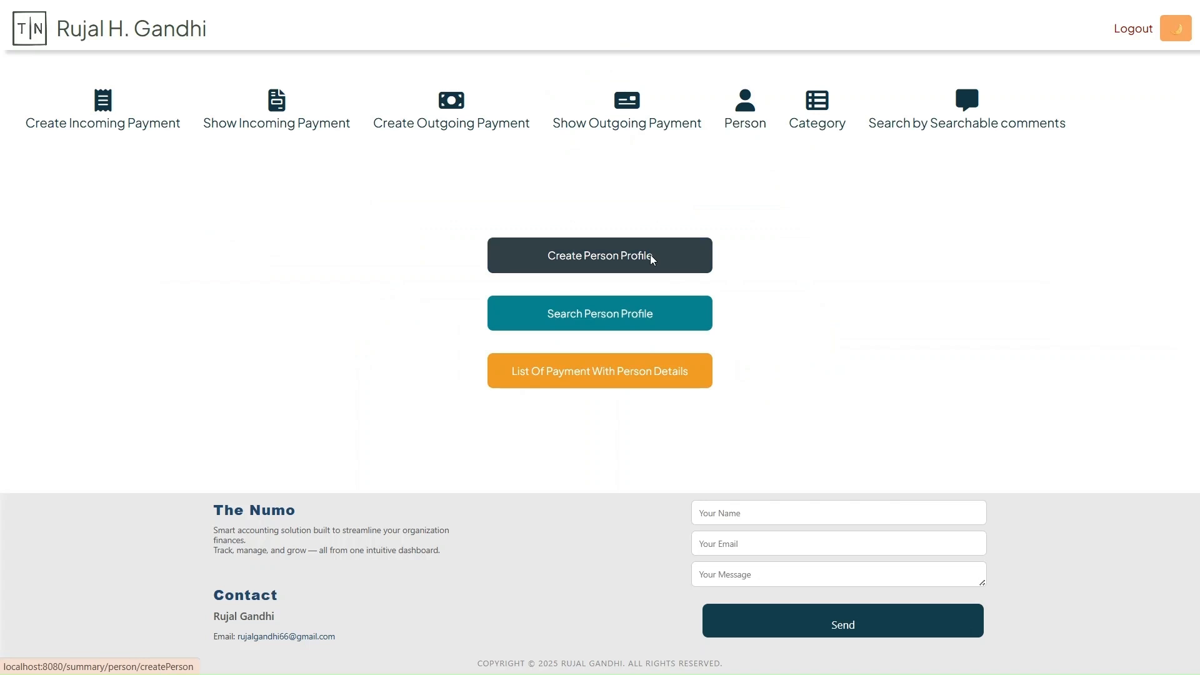
left_click(576, 255)
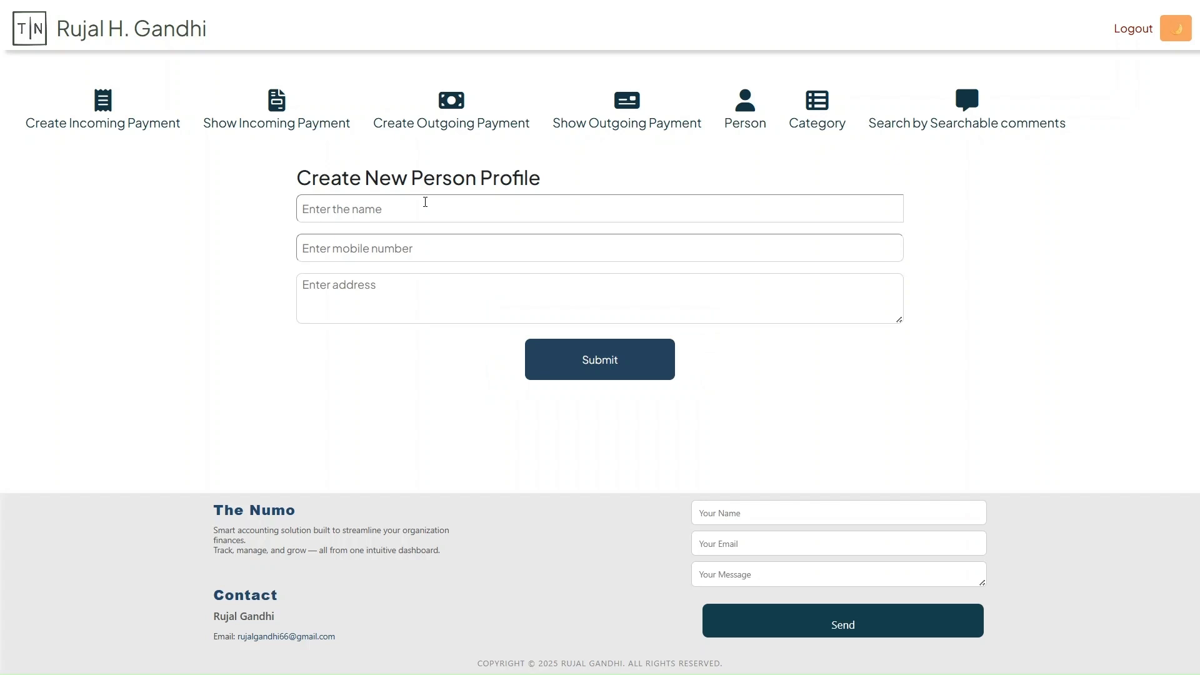
left_click(425, 202)
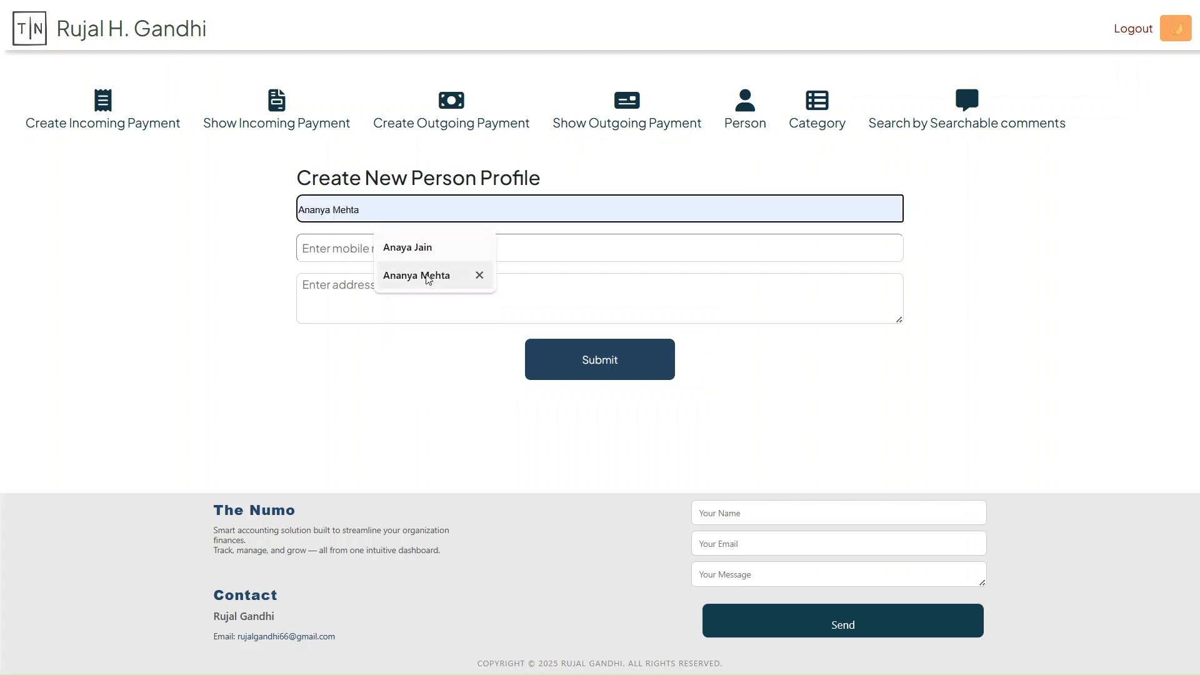
left_click(423, 275)
left_click(356, 254)
type("9999999999")
left_click(354, 298)
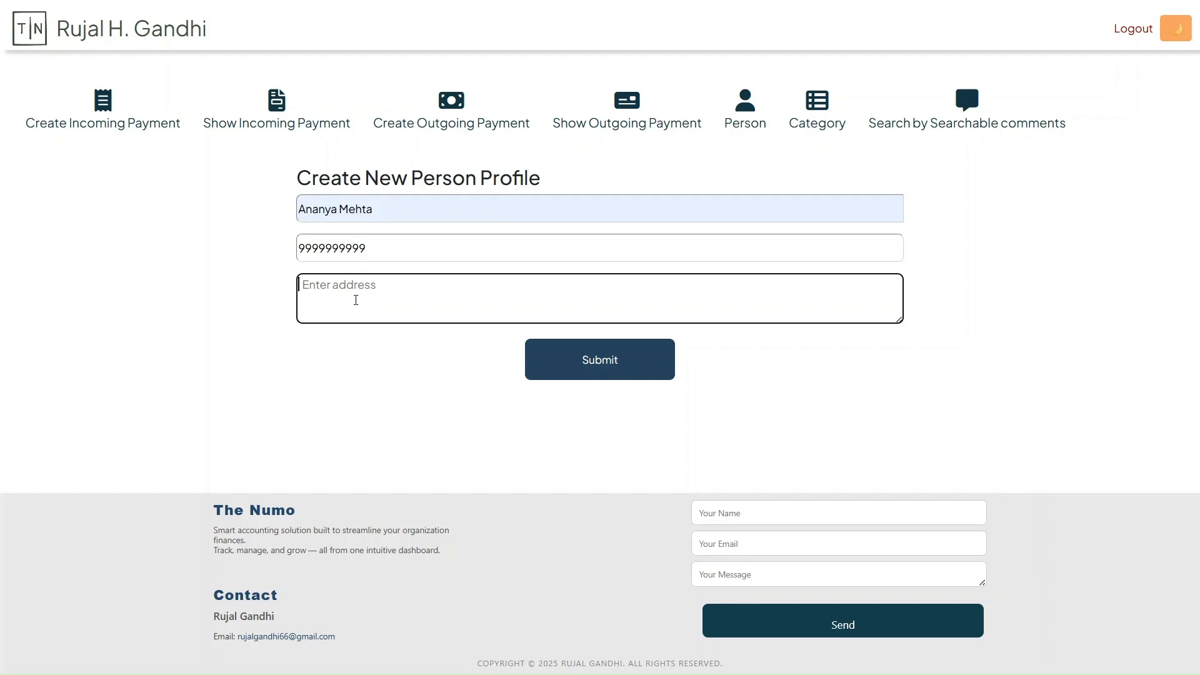
type("Pune")
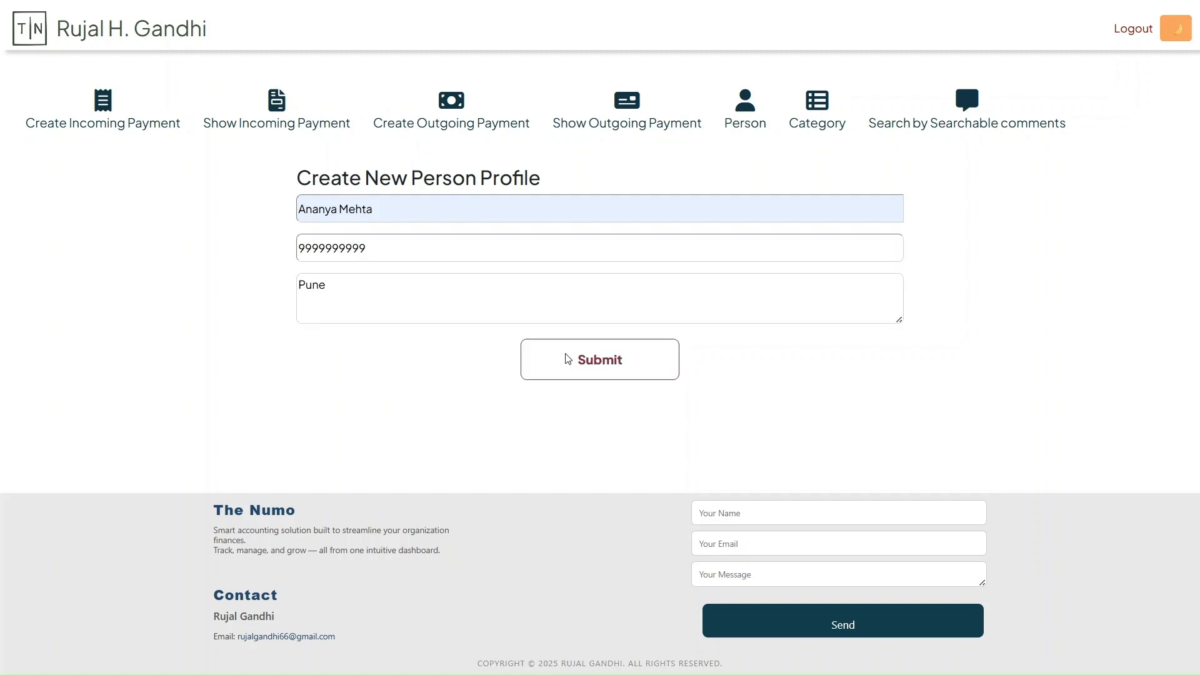
left_click(534, 358)
Create a second person profile with a full name, mobile number and Mumbai as the address
left_click(553, 311)
left_click(415, 206)
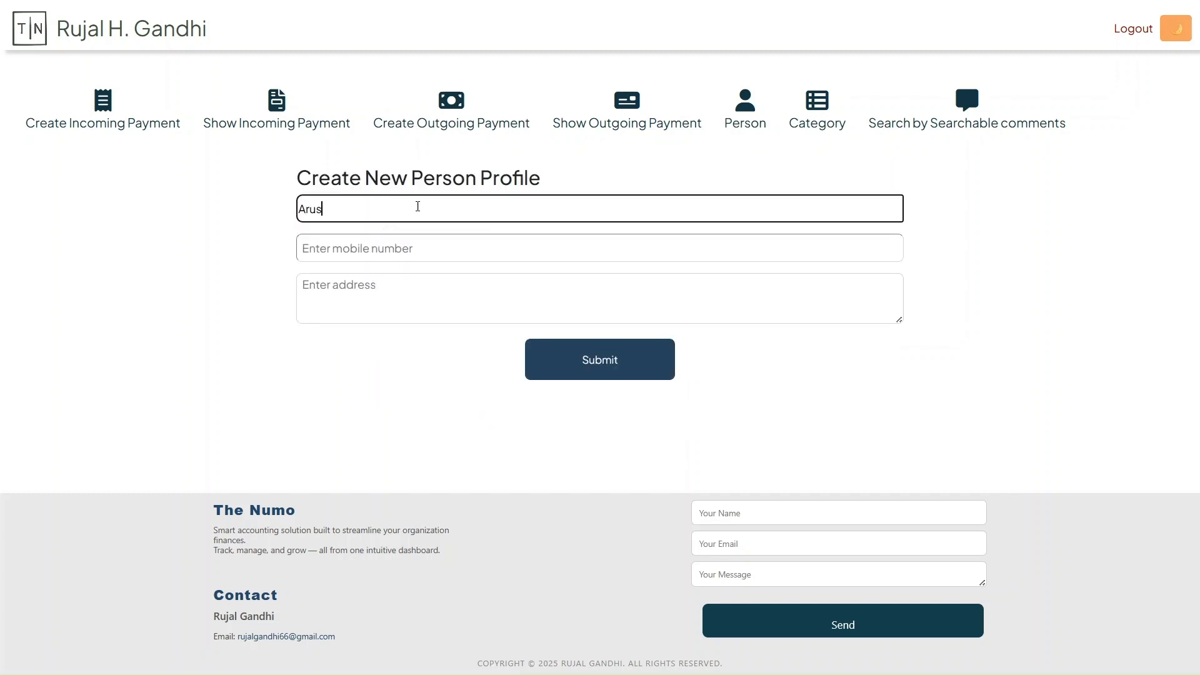
left_click(422, 246)
type("888888888")
left_click(410, 316)
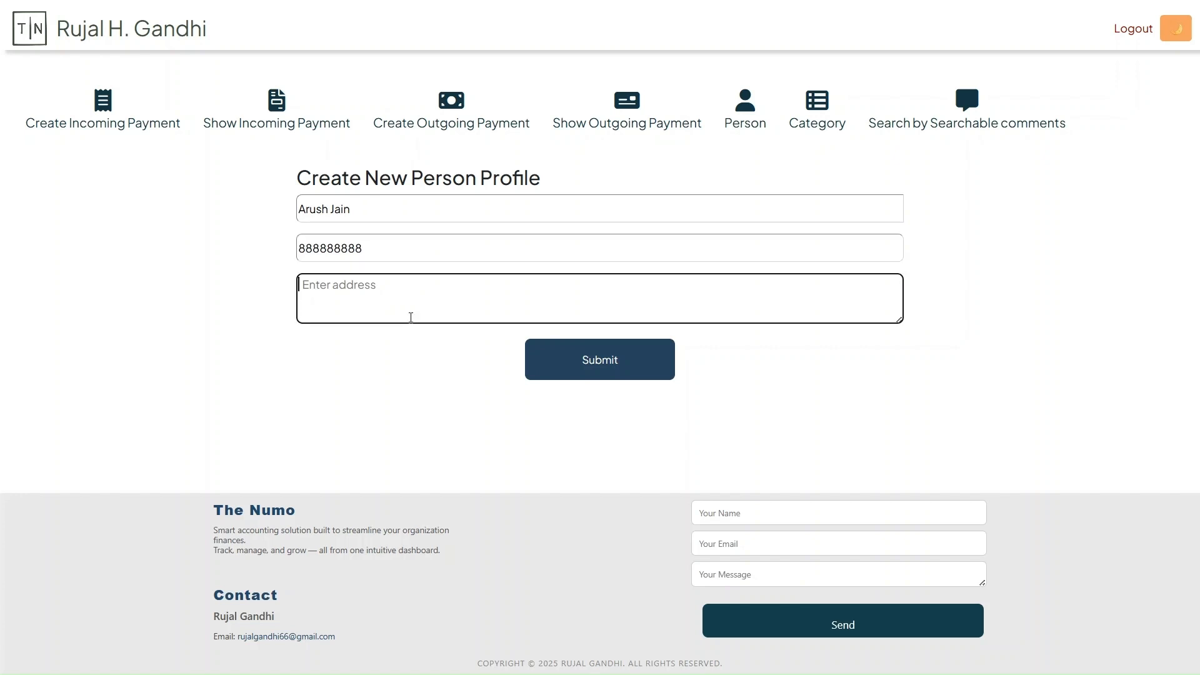
type("Mmbai")
key("Left")
key("Left")
key("Left")
key("Left")
type("u")
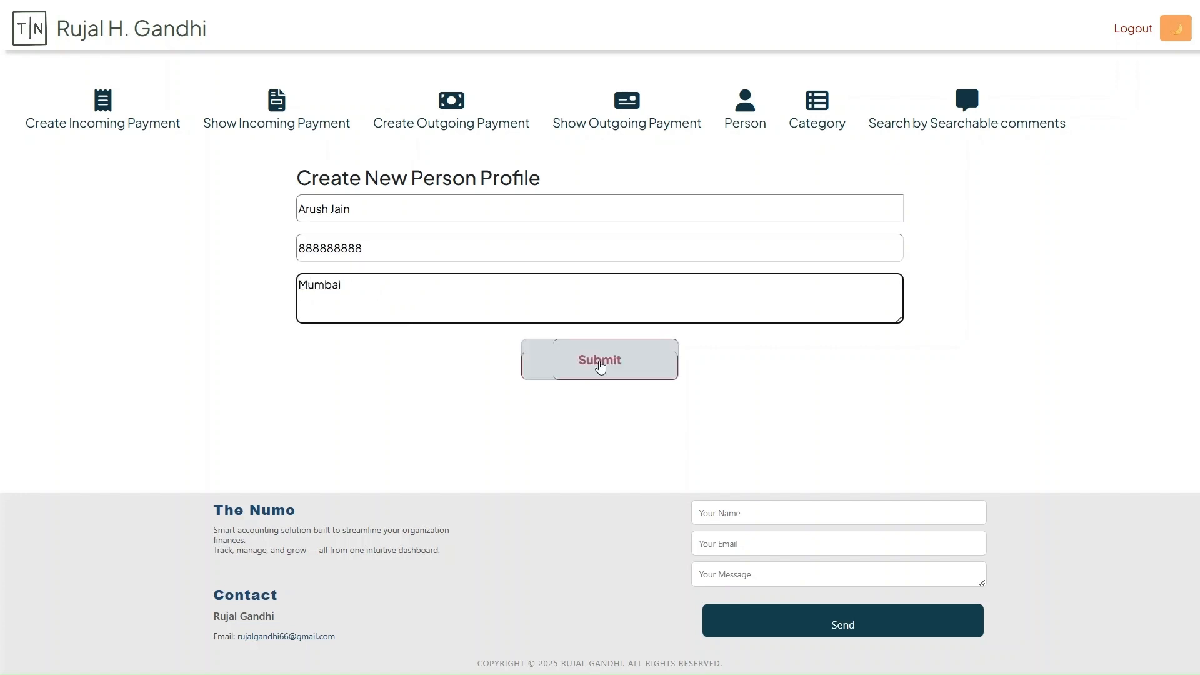
left_click(600, 359)
left_click(569, 351)
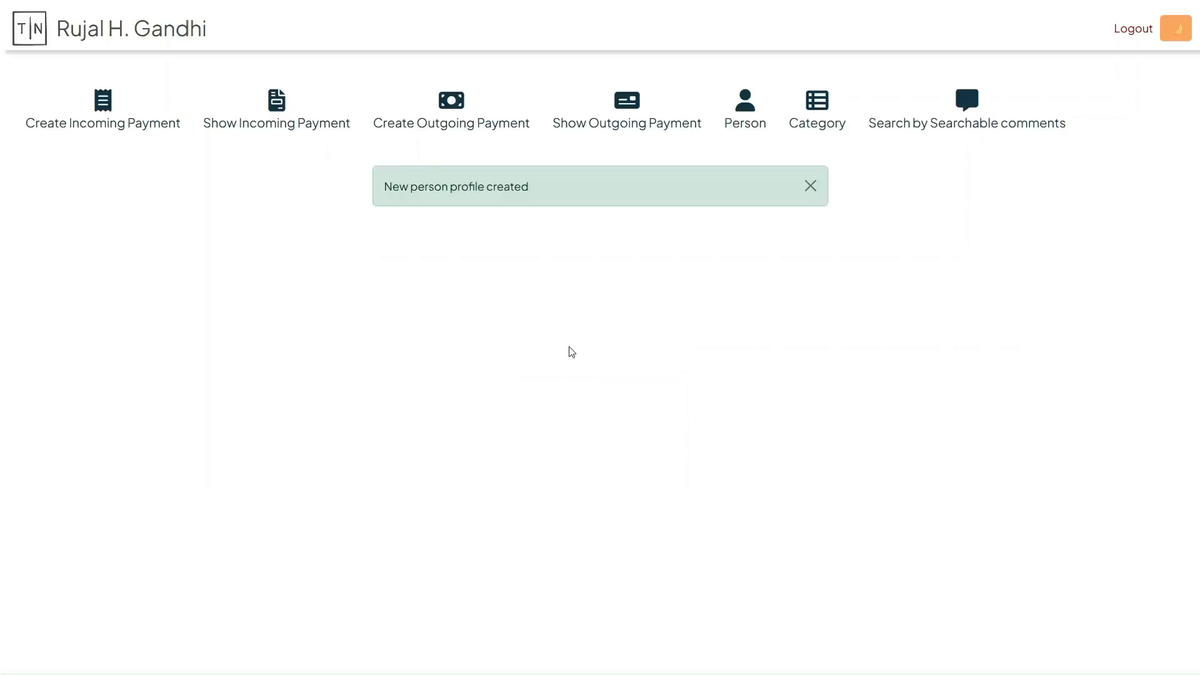
Create a third person profile with a full name, mobile number and Nagpur as the address
left_click(546, 317)
left_click(441, 201)
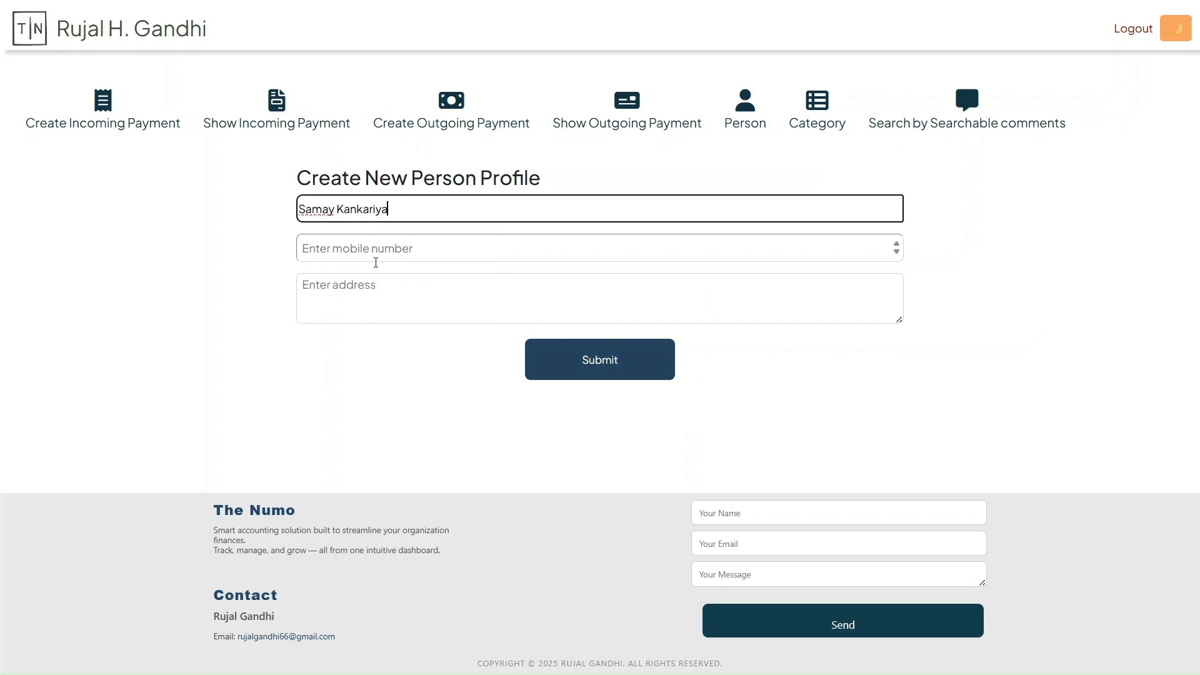
left_click(375, 259)
type("777777777")
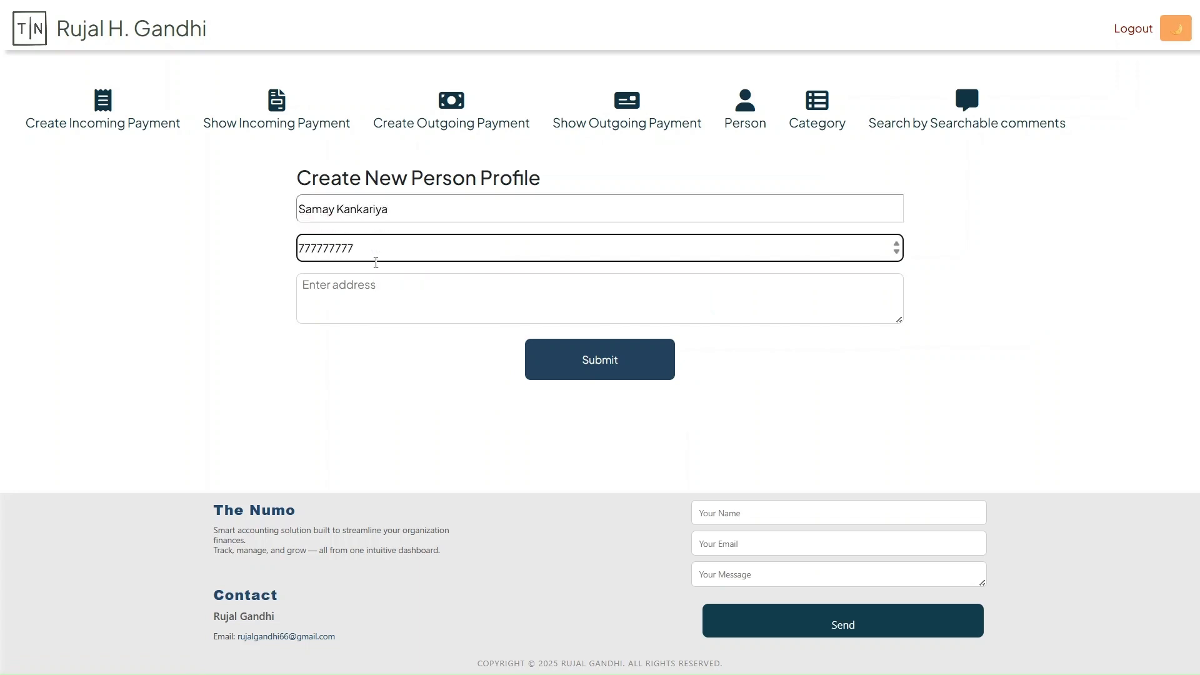
left_click(378, 308)
type("Nagpur")
left_click(599, 363)
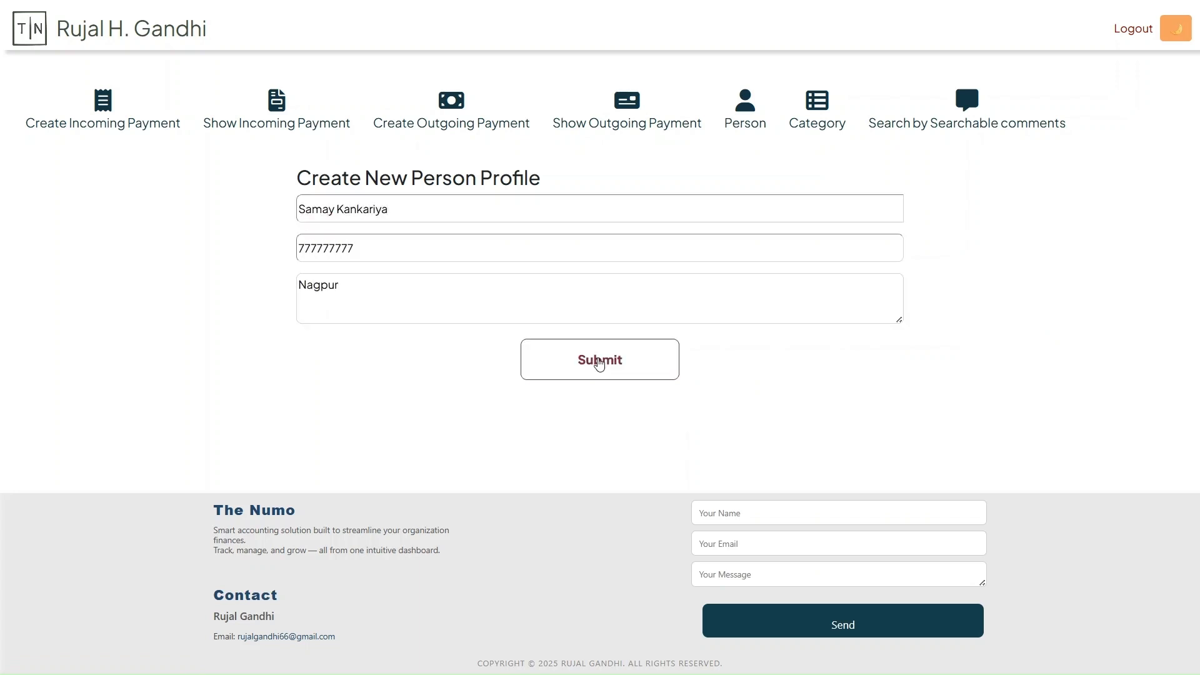
Create a fourth person profile with a full name, mobile number and Nashik as the address
left_click(602, 302)
left_click(432, 204)
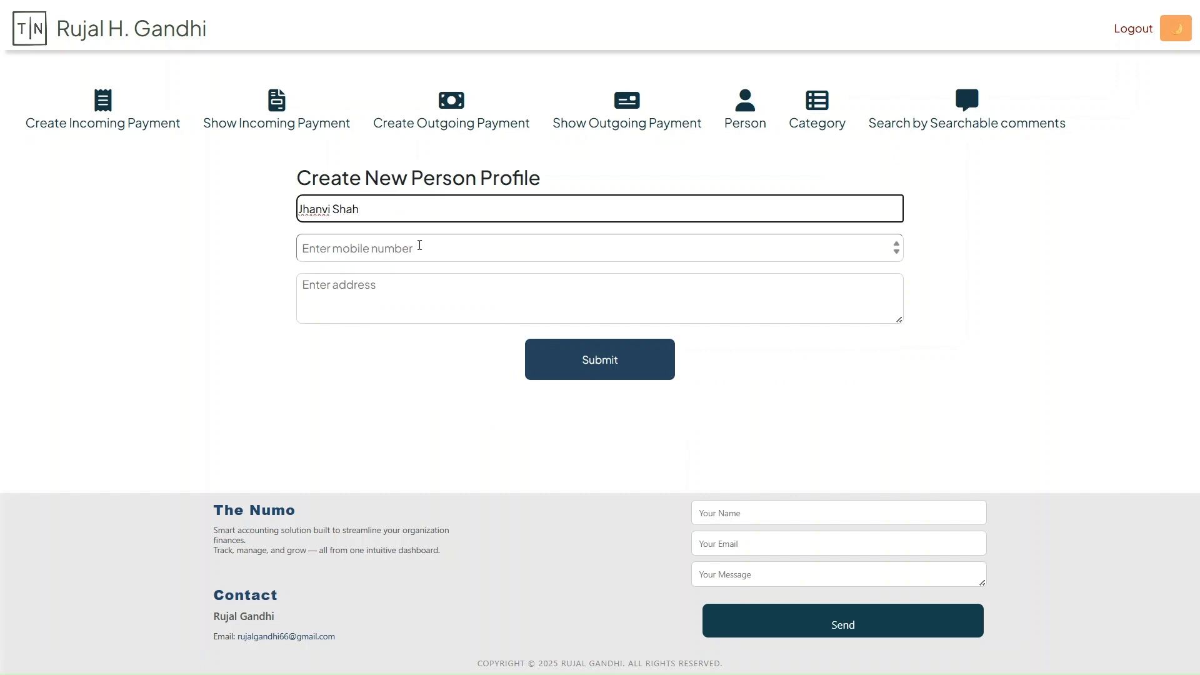
left_click(419, 245)
type("666666666")
left_click(402, 303)
type("Nashik")
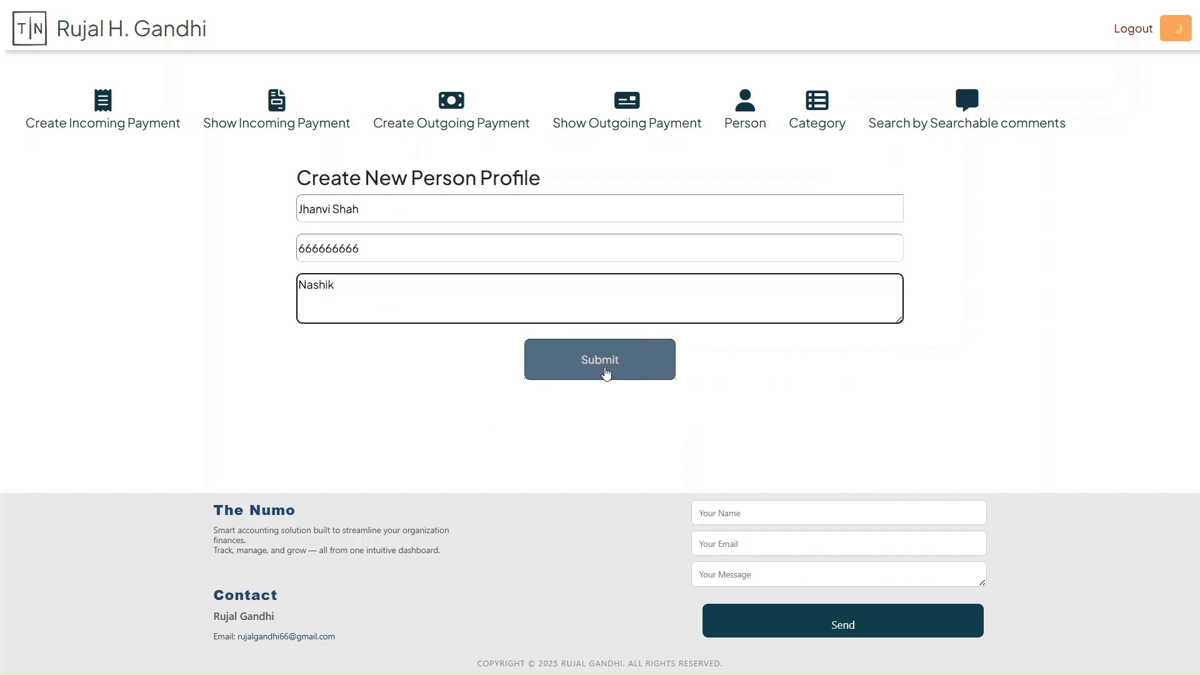
left_click(605, 372)
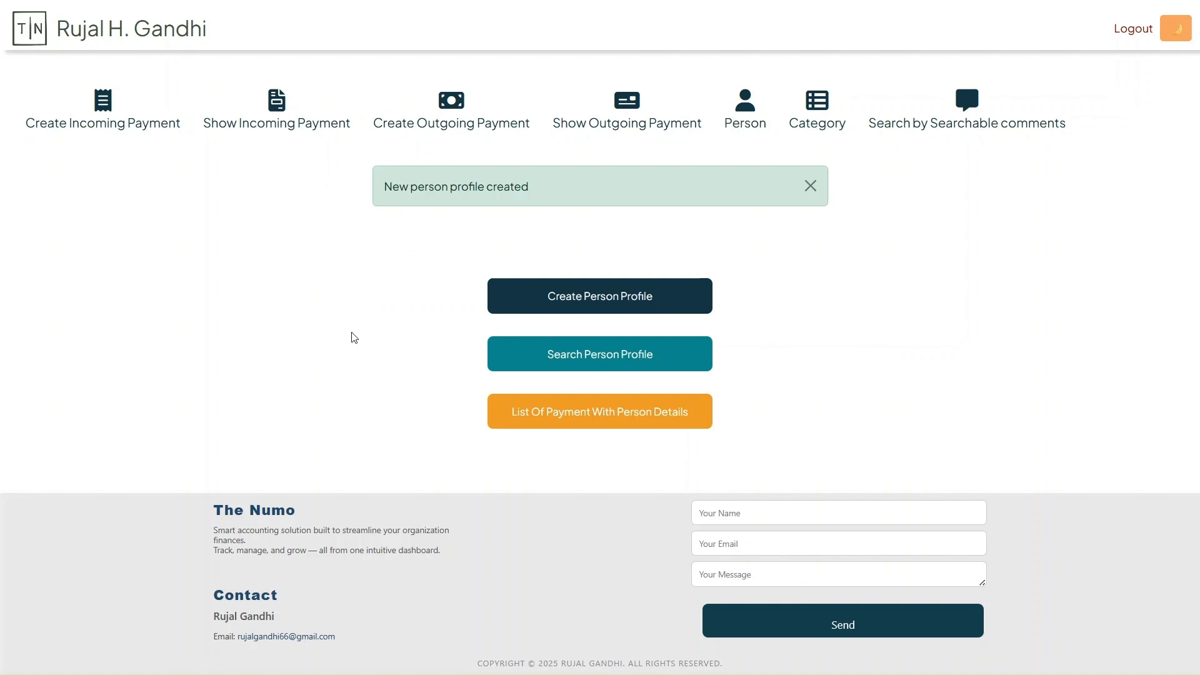
Search the person profiles by the first letters of the Pune member's name and open that profile for modification
left_click(509, 366)
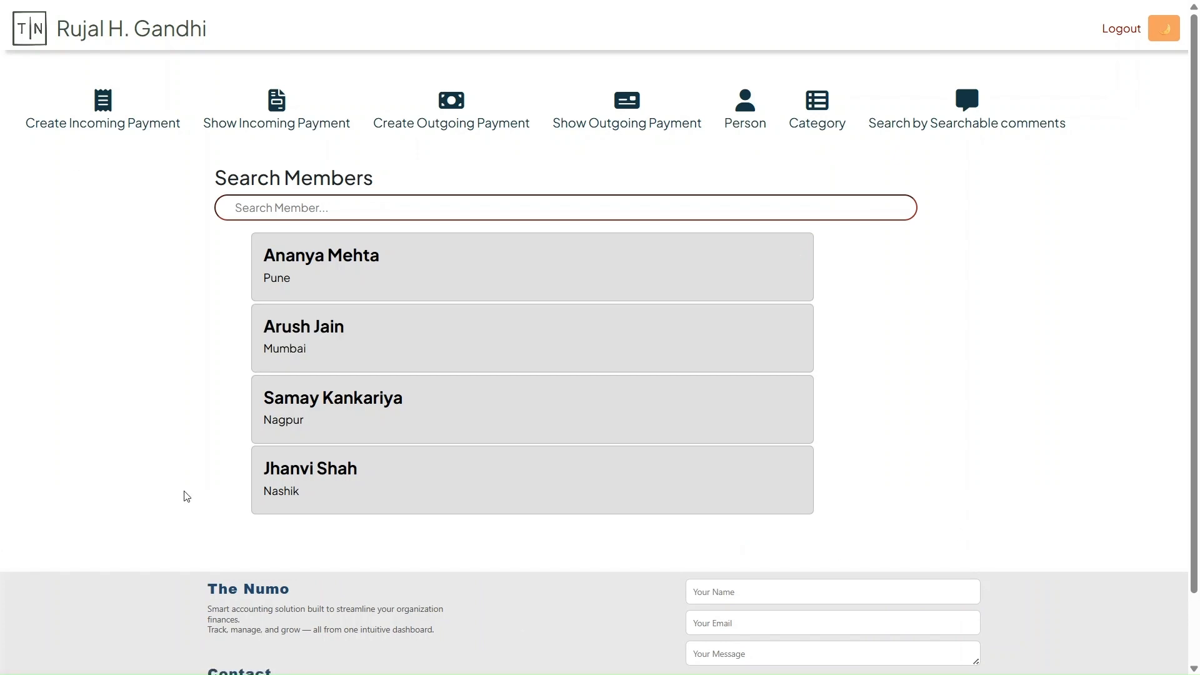
left_click(261, 211)
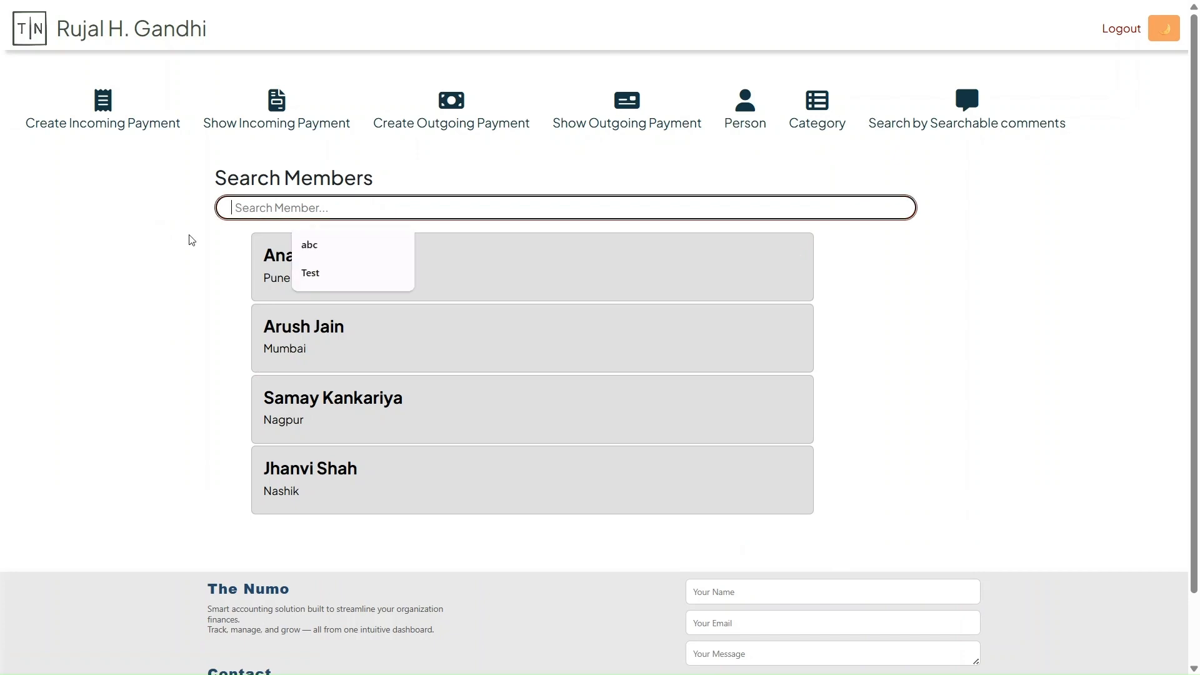
type("Anay")
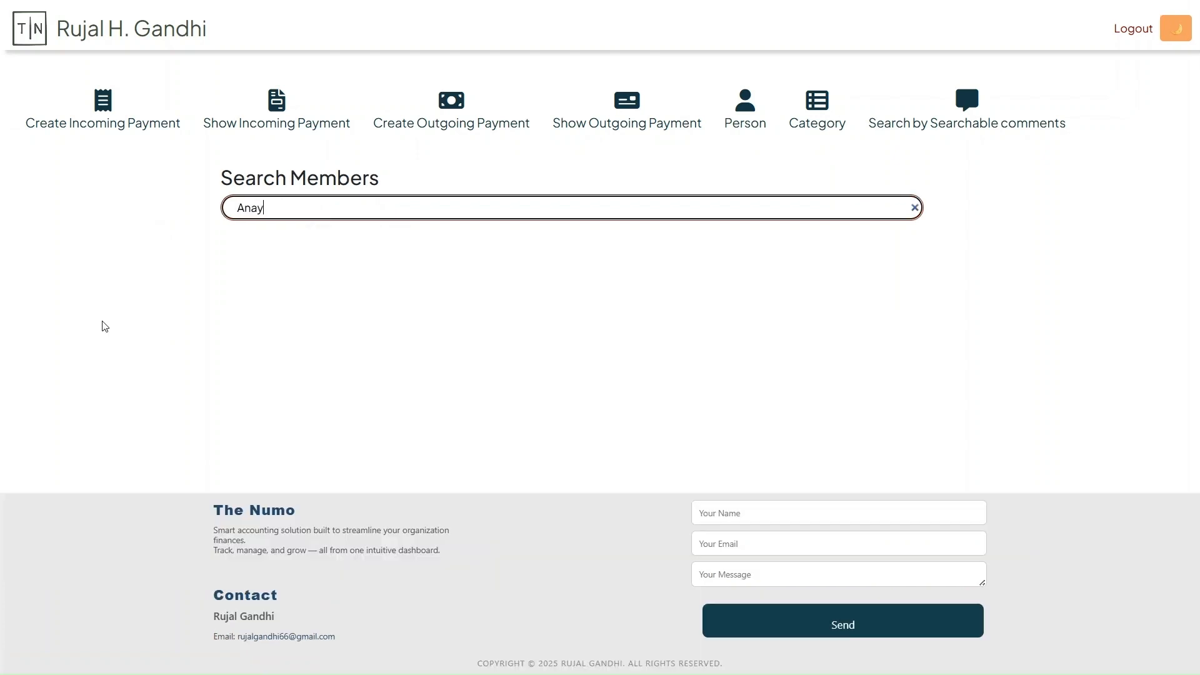
key("BackSpace")
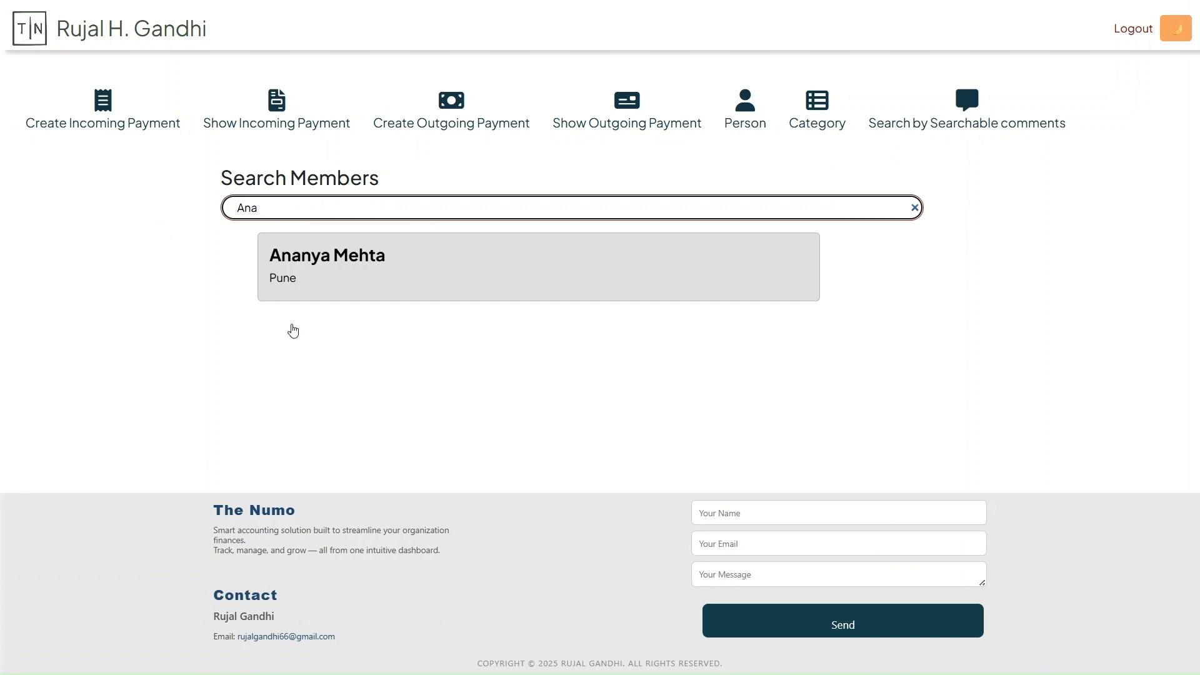
left_click(332, 293)
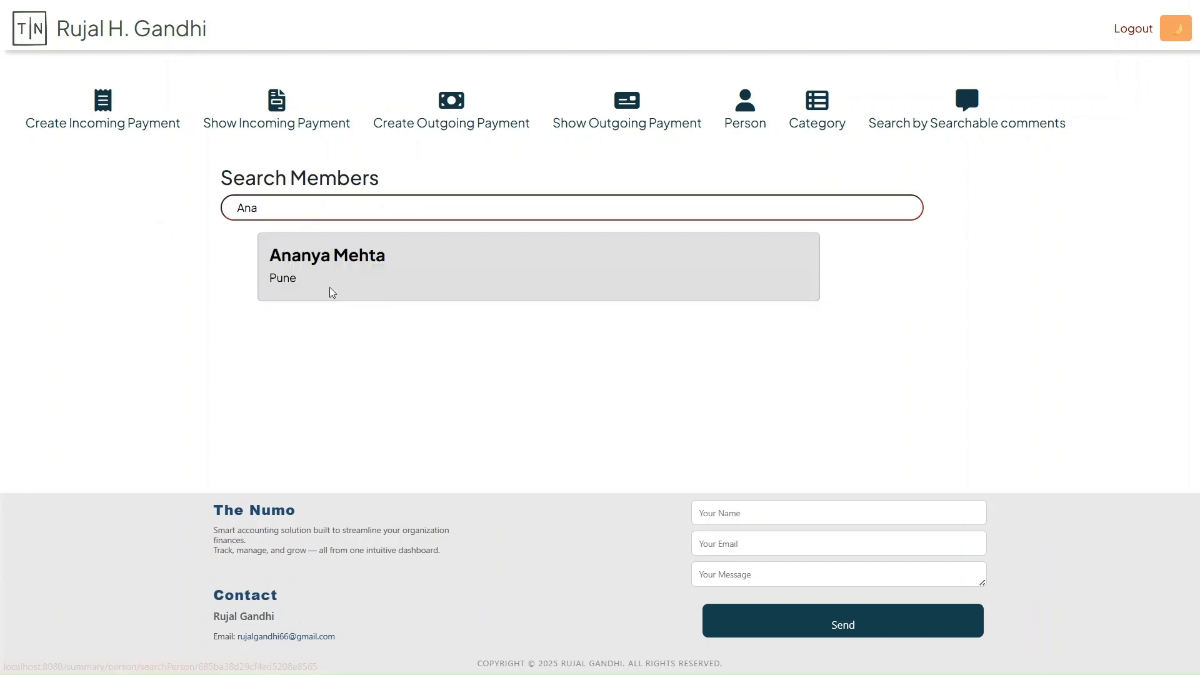
left_click(330, 289)
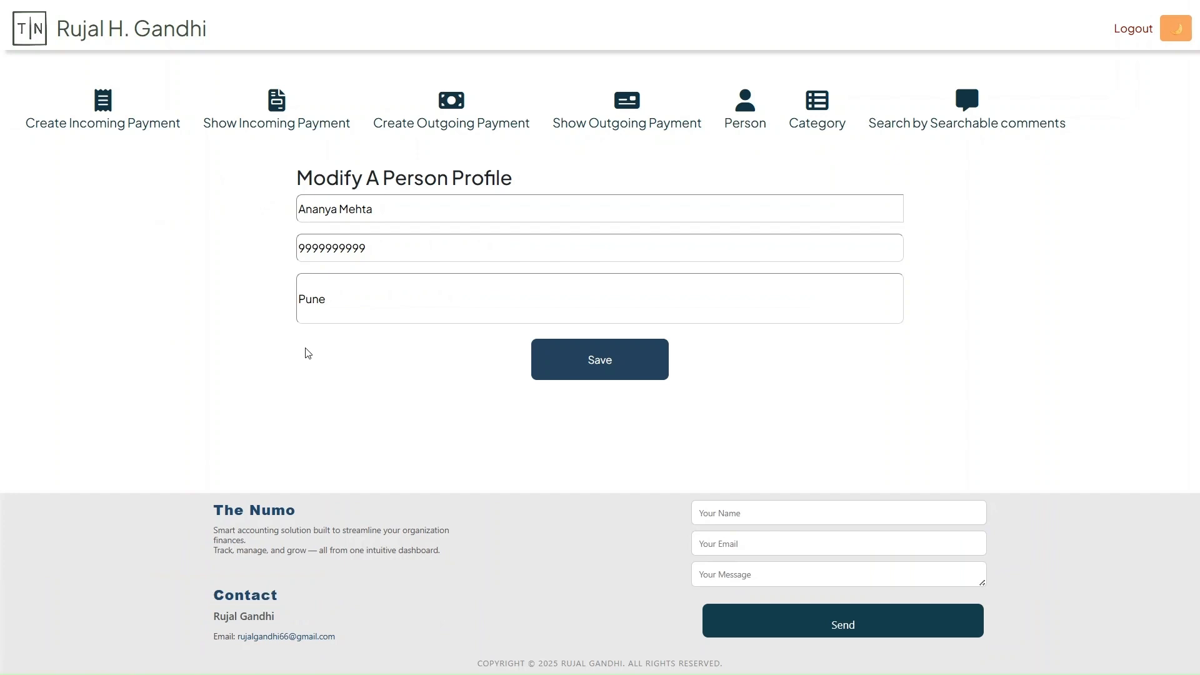
Change the last digit of the Pune member's mobile number to 8 and save the profile
left_click(380, 243)
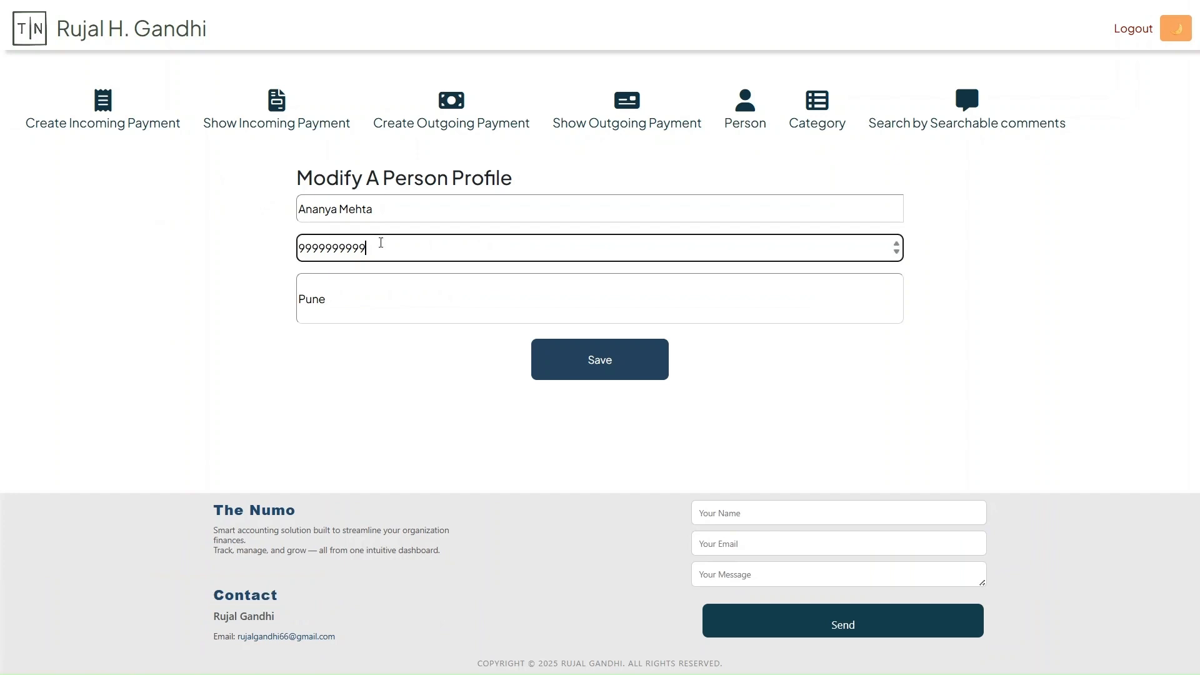
key("BackSpace")
type("8")
left_click(594, 372)
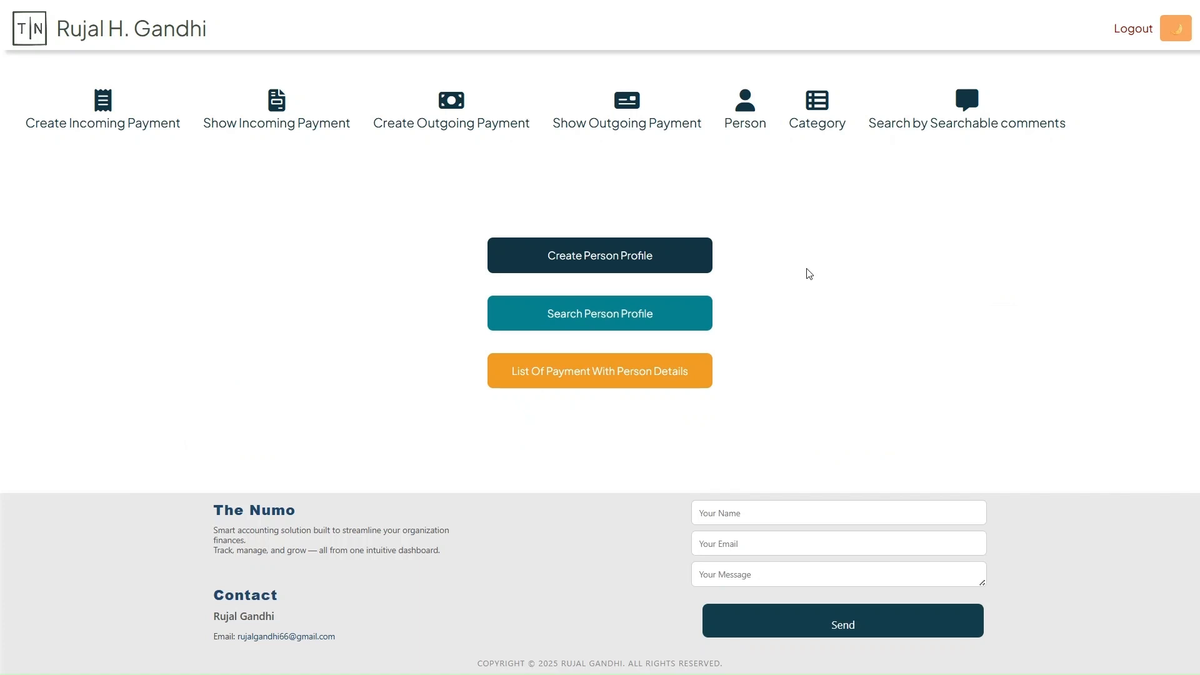
Add a payment category named Scholarship with Education as its unique ID
left_click(822, 120)
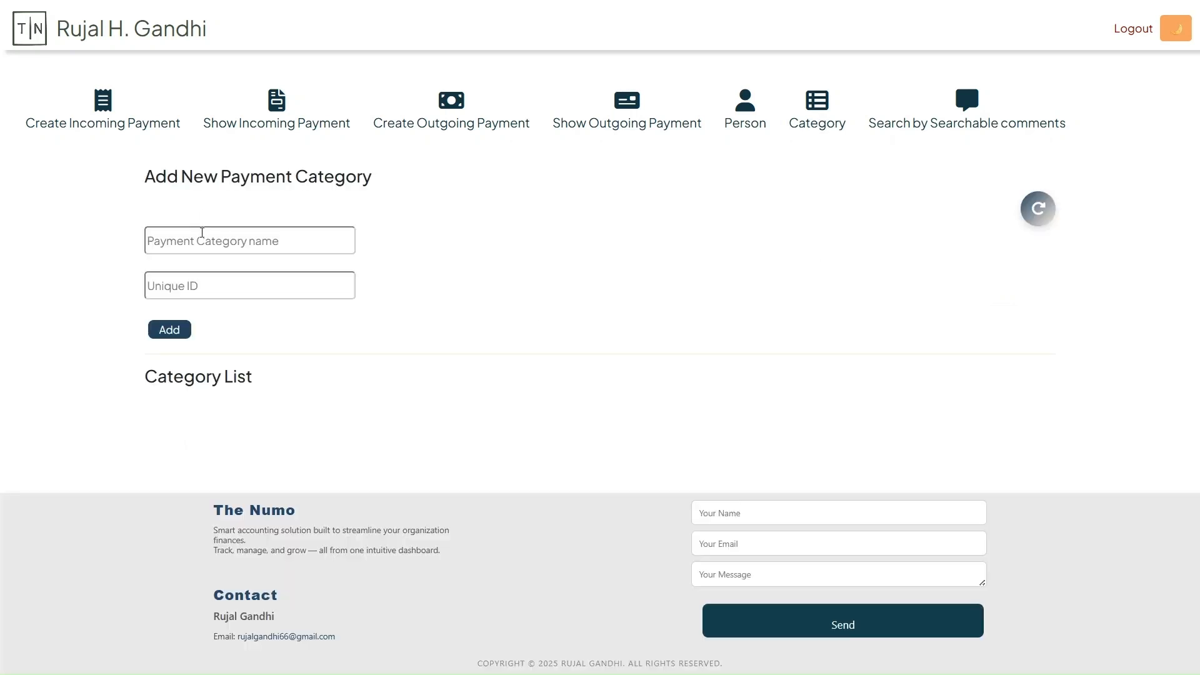
left_click(202, 232)
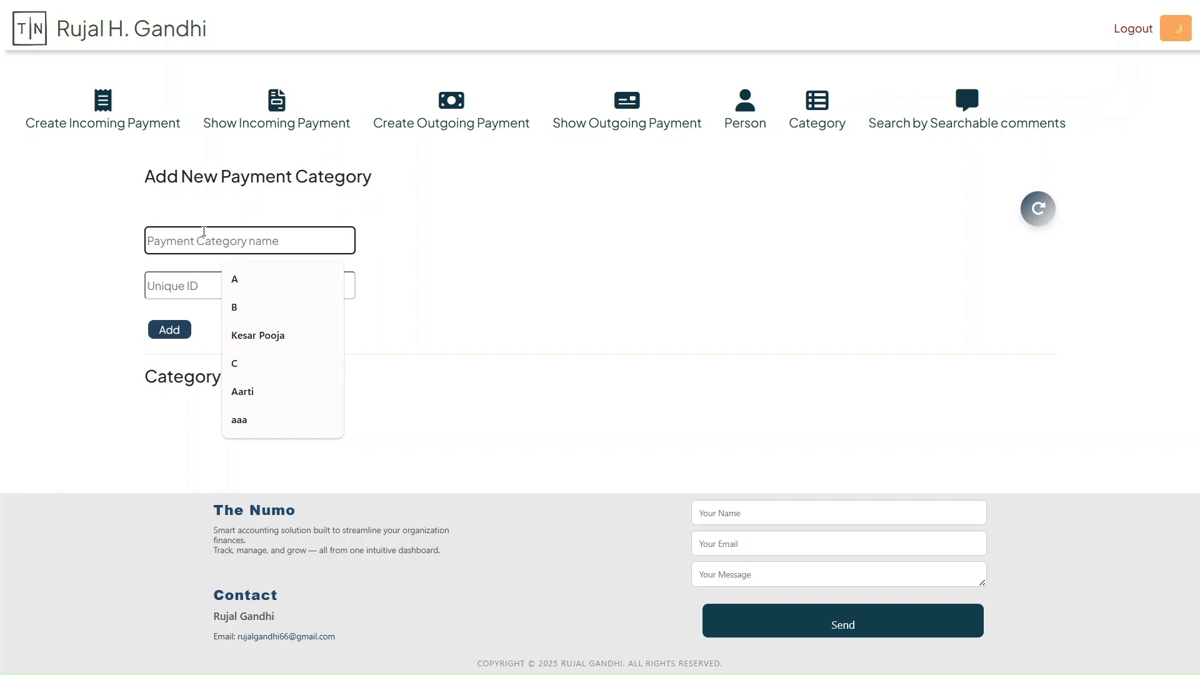
type("Scholarship")
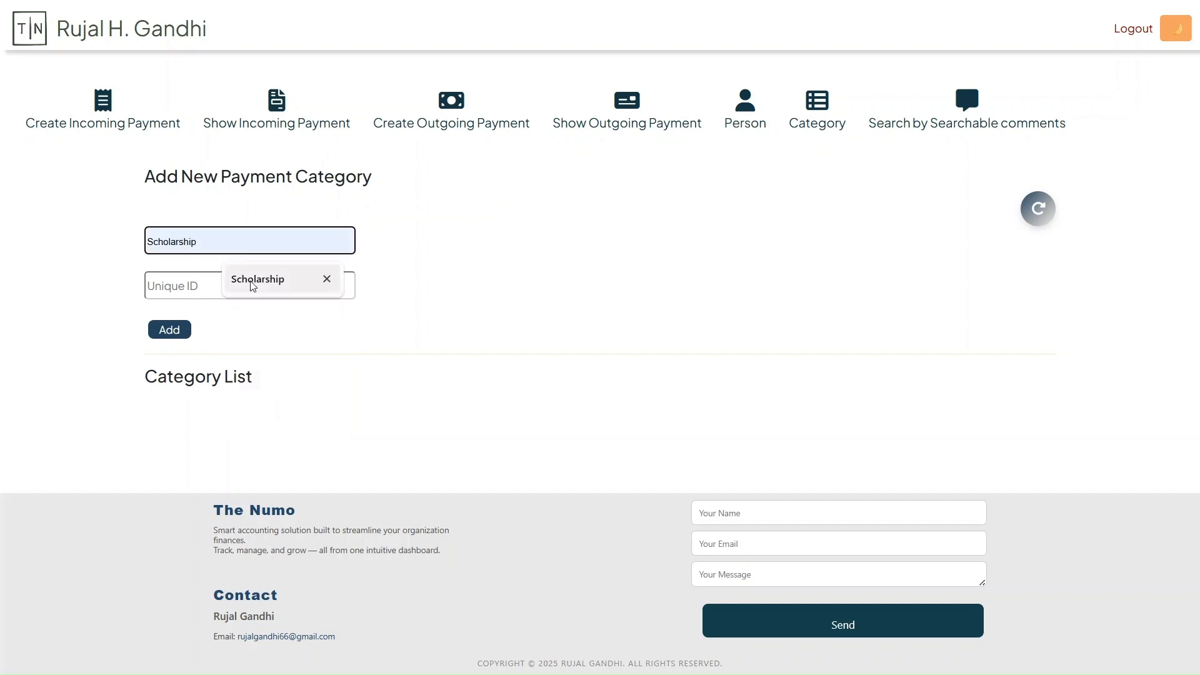
left_click(257, 279)
left_click(206, 289)
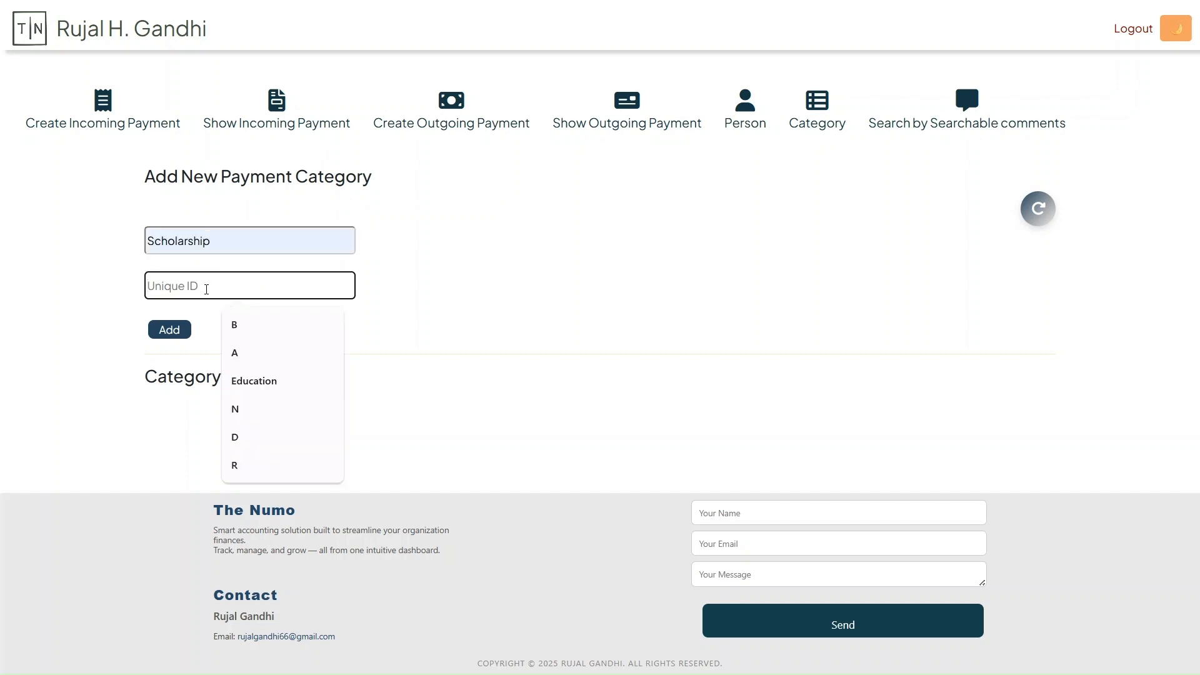
type("Education")
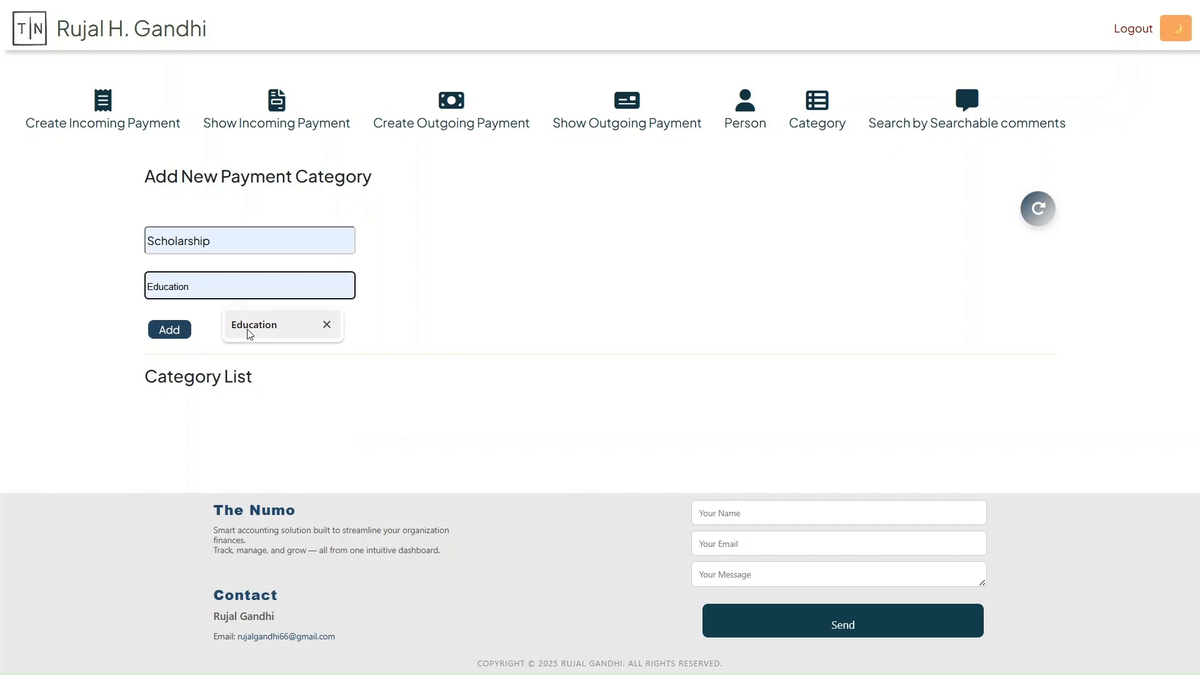
left_click(250, 325)
left_click(168, 331)
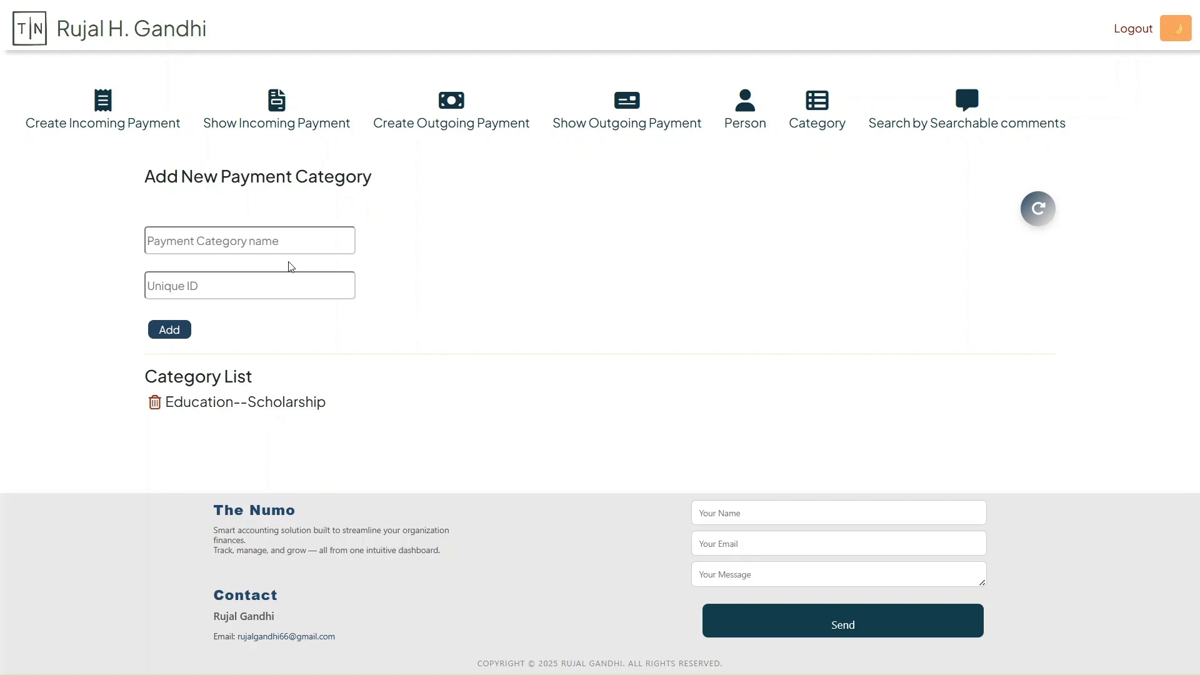
Add a payment category named School fees with Education as its unique ID
left_click(267, 243)
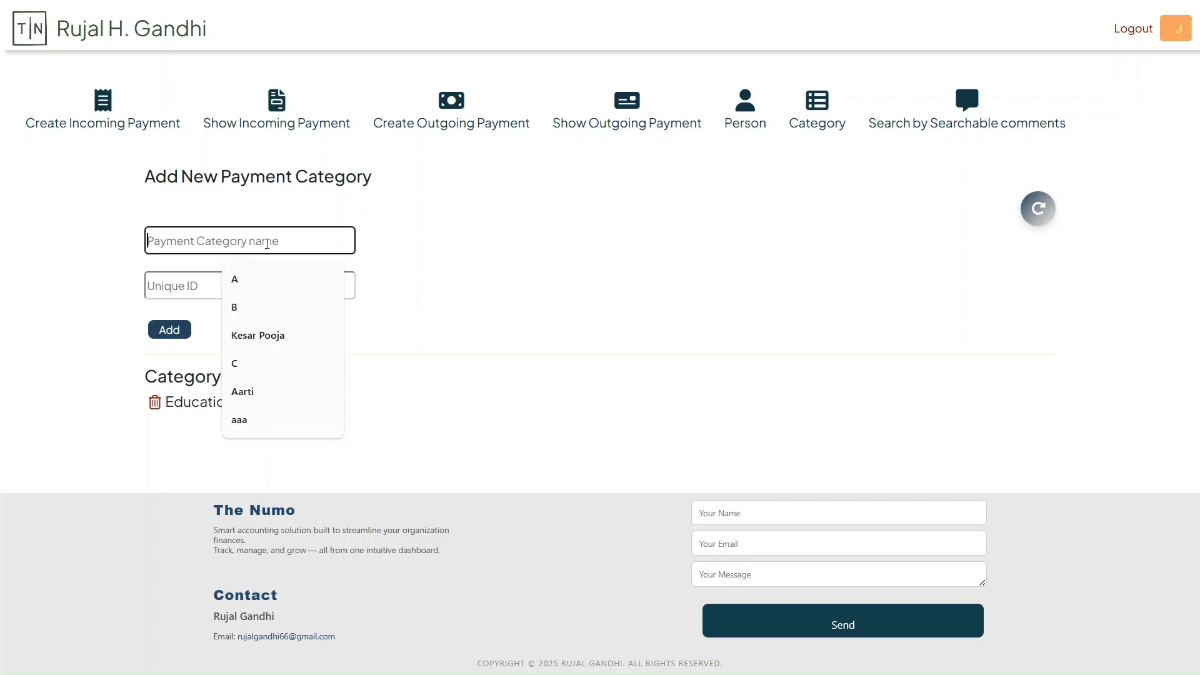
type("School fees")
key("Tab")
type("Educat")
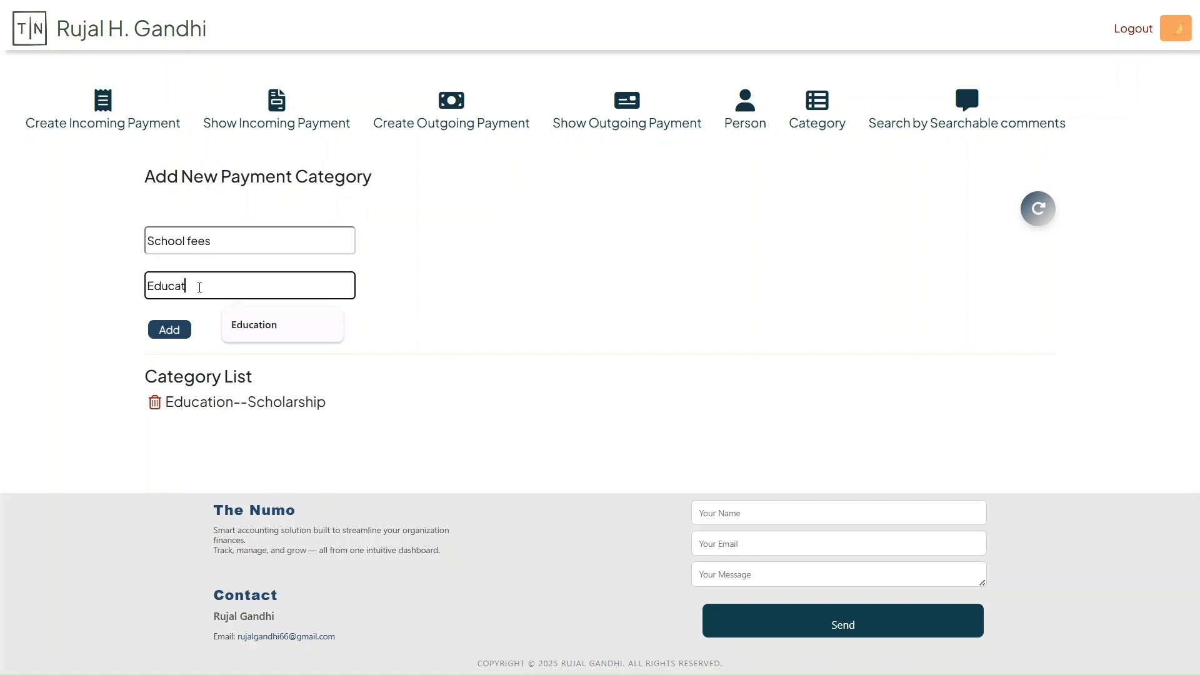
type("ion")
key("Tab")
key("Return")
Add a payment category named Emergency with Medical as its unique ID
left_click(196, 243)
type("Eme")
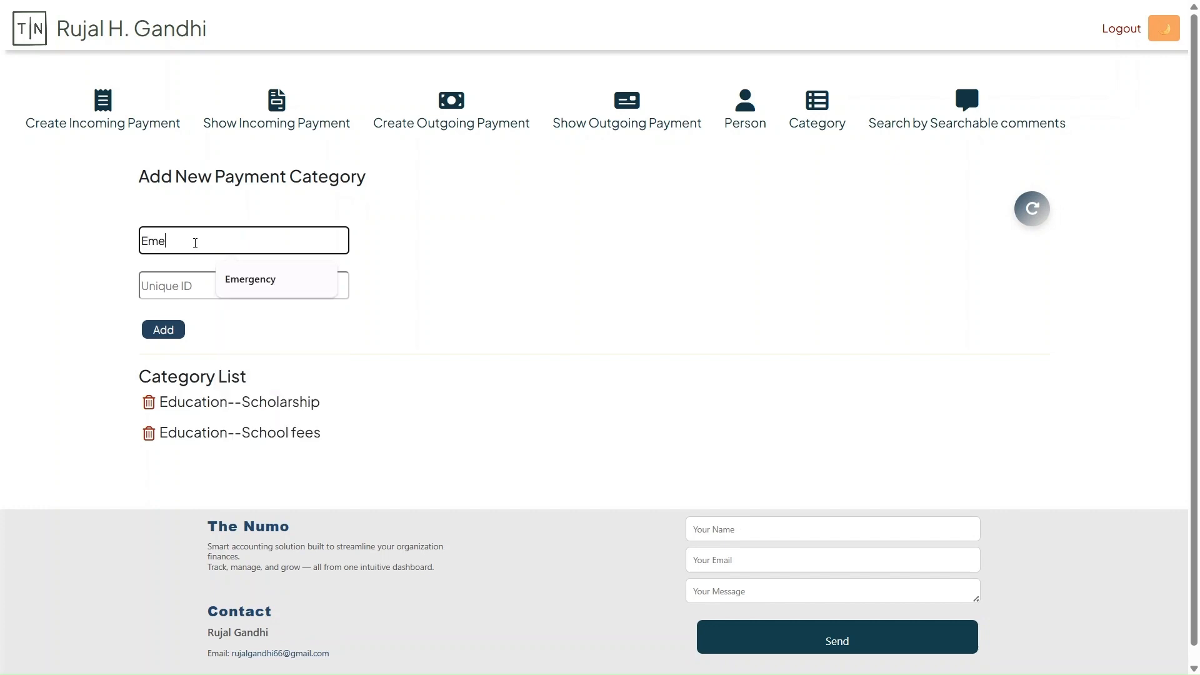
type("rgency")
key("Tab")
type("Medical")
key("Tab")
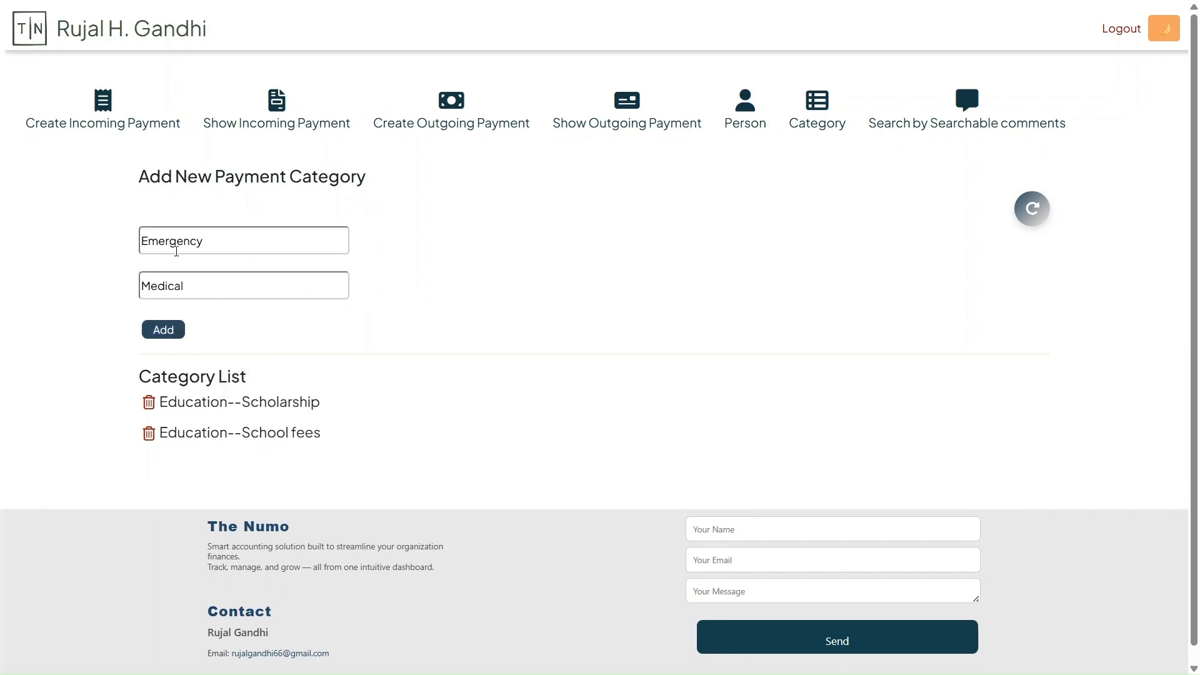
key("Return")
Add a payment category named Daily Pooja with Pooja and Rituals as its unique ID
left_click(194, 240)
type("Pooja and")
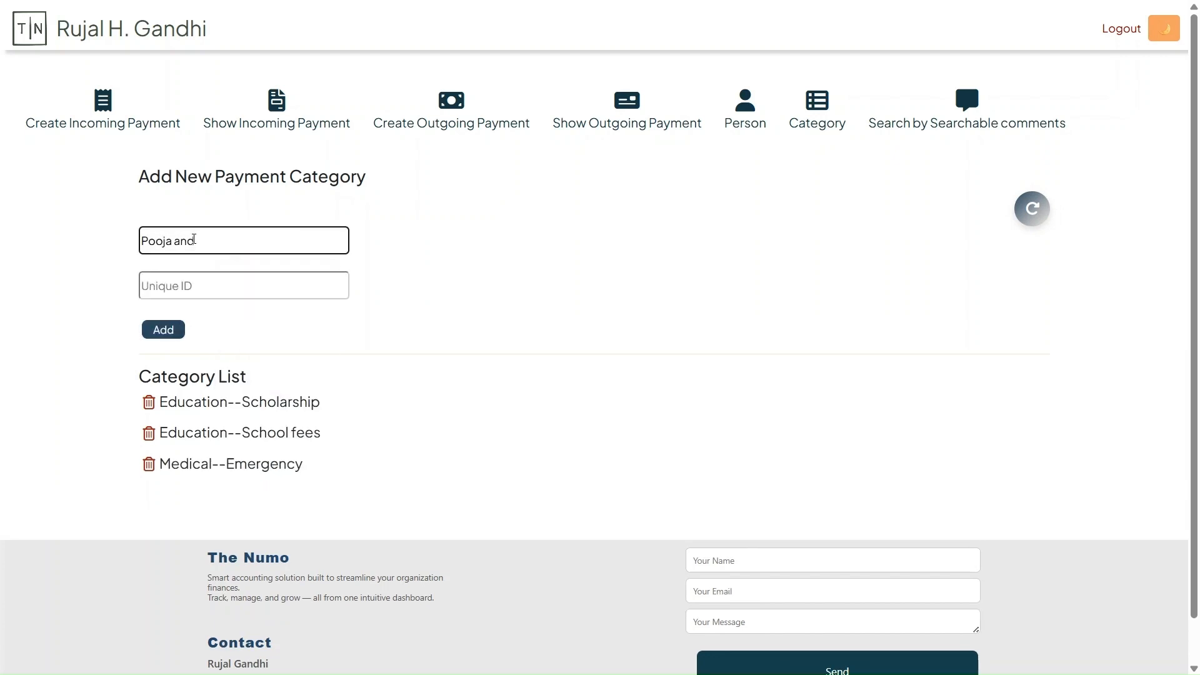
key("ctrl+a")
key("ctrl+x")
left_click(204, 289)
key("ctrl+v")
type("Riturla")
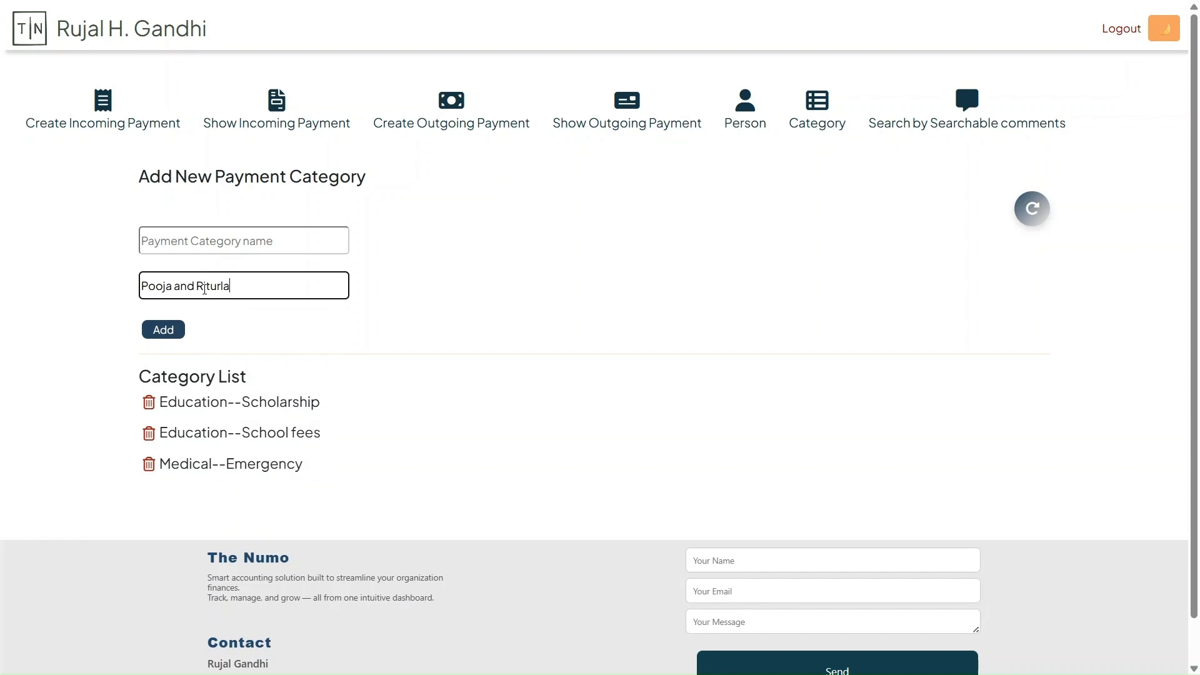
key("BackSpace")
key("BackSpace")
key("BackSpace")
type("als")
left_click(154, 242)
type("Daily Pooja")
key("Return")
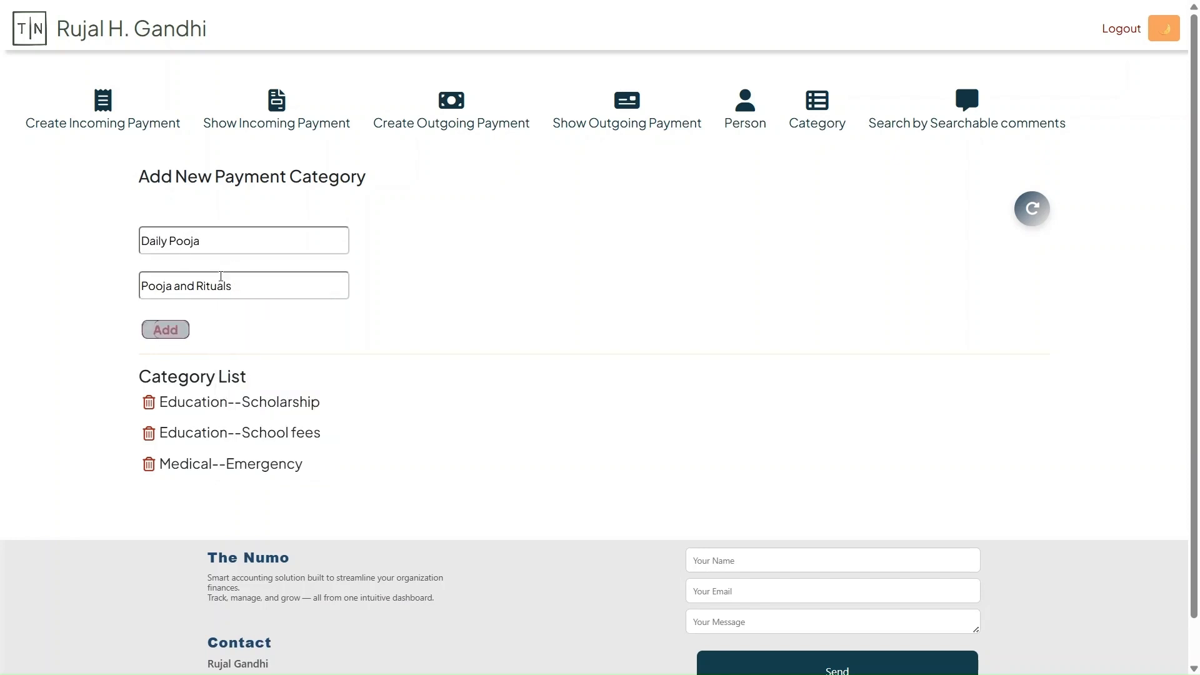
Add a payment category named Paryushan Pooja with Pooja and Rituals as its unique ID
left_click(175, 244)
type("Paryushan Poo")
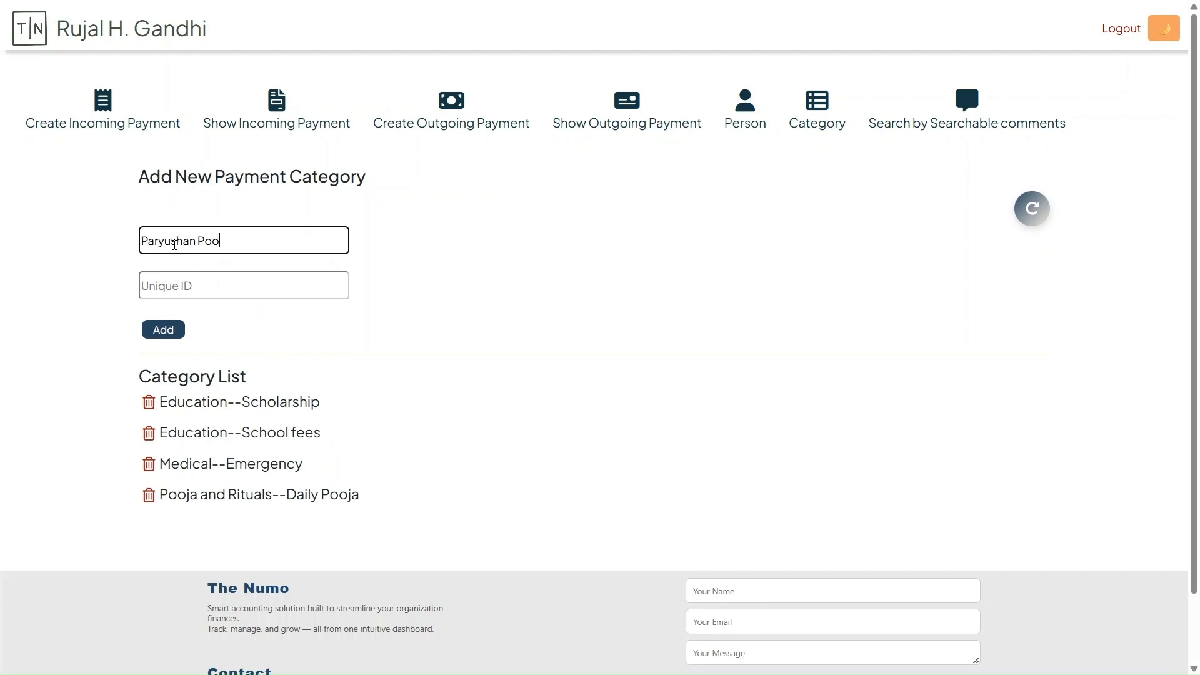
type("ja")
left_click(164, 286)
type("Pooja and Rituals")
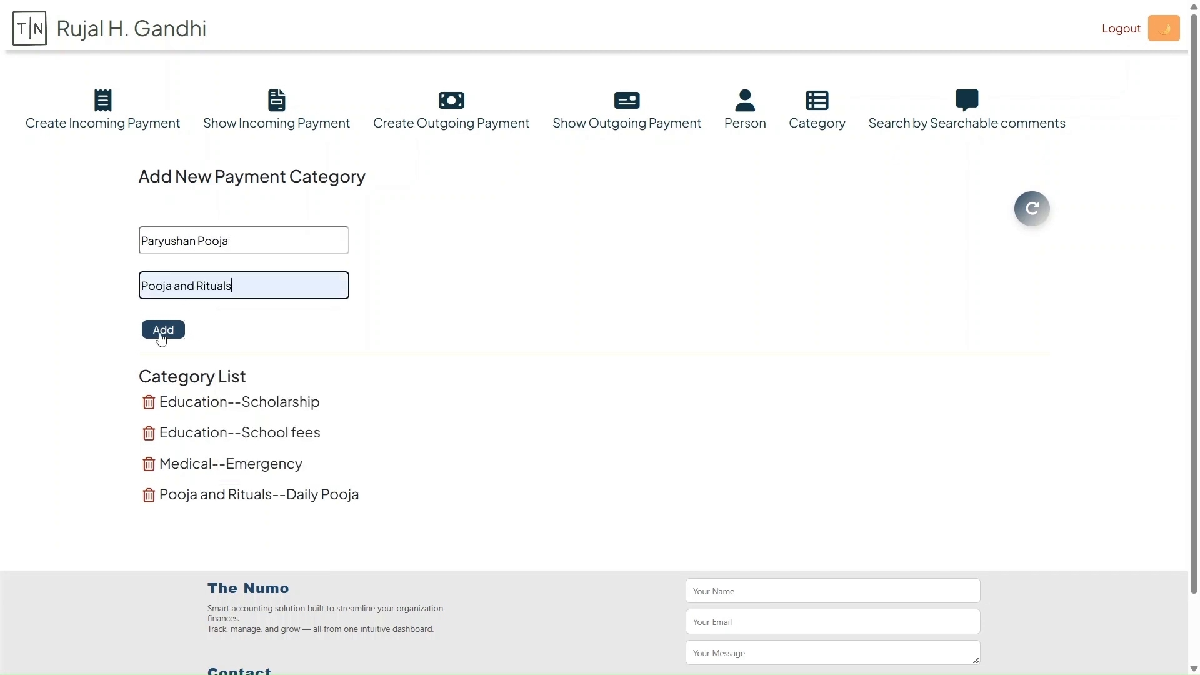
left_click(162, 336)
Add a payment category named Temple construction with Construction and renovation funds as its unique ID
left_click(173, 238)
type("Temp")
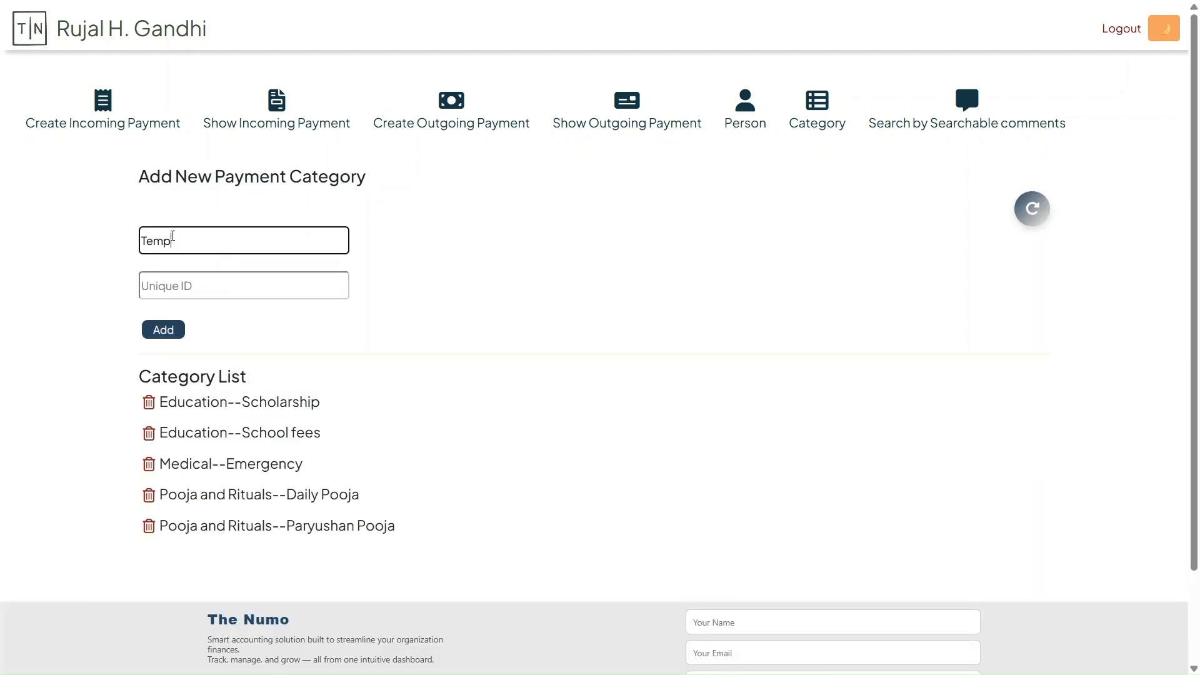
type("le construction")
left_click(163, 281)
type("Construct")
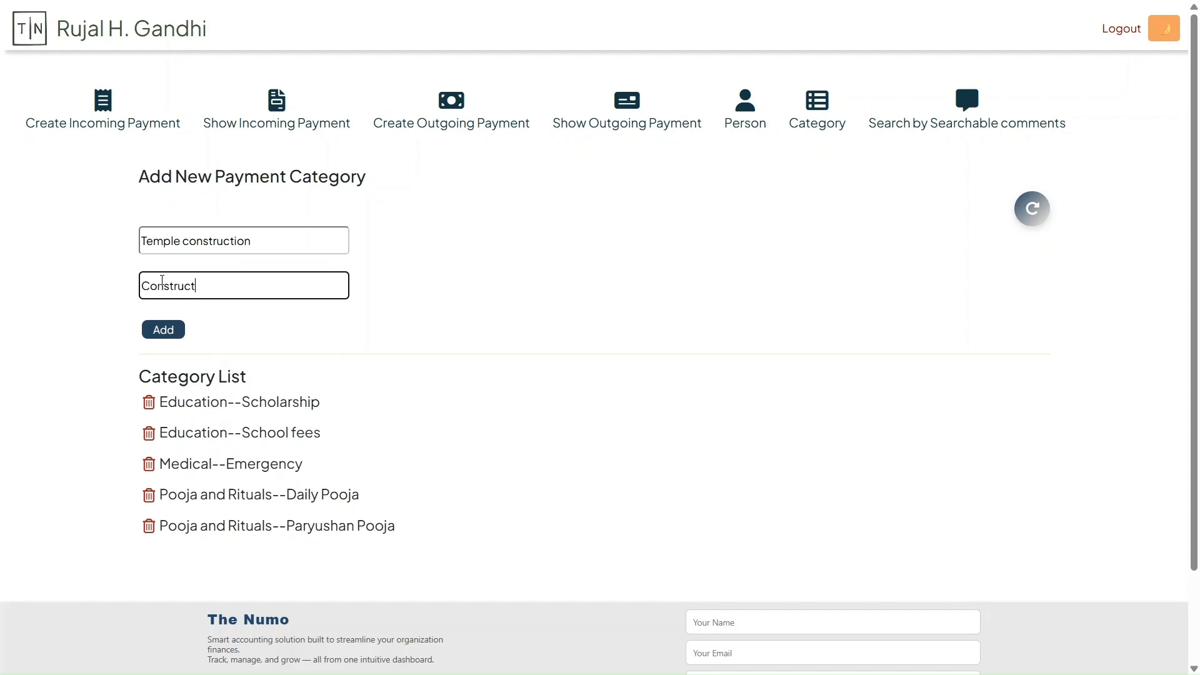
type("ion and renovation funds")
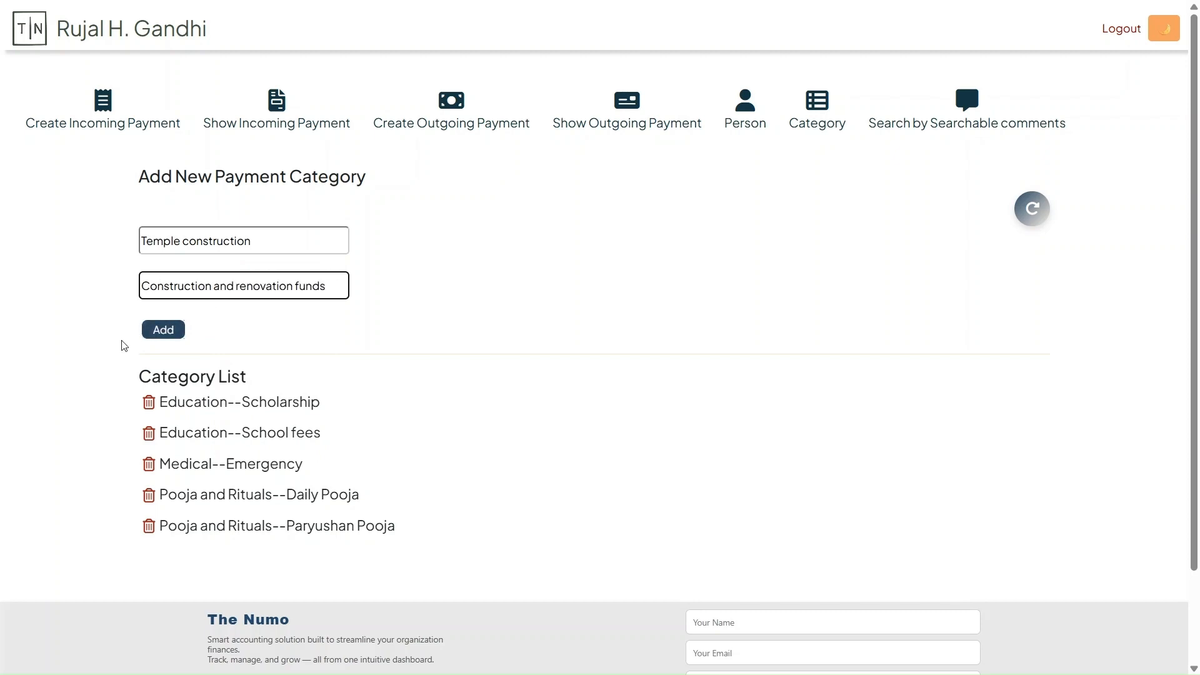
left_click(163, 329)
Add a payment category named Dharmshala construction with Construction and renovation funds as its unique ID
left_click(213, 245)
type("Dhae")
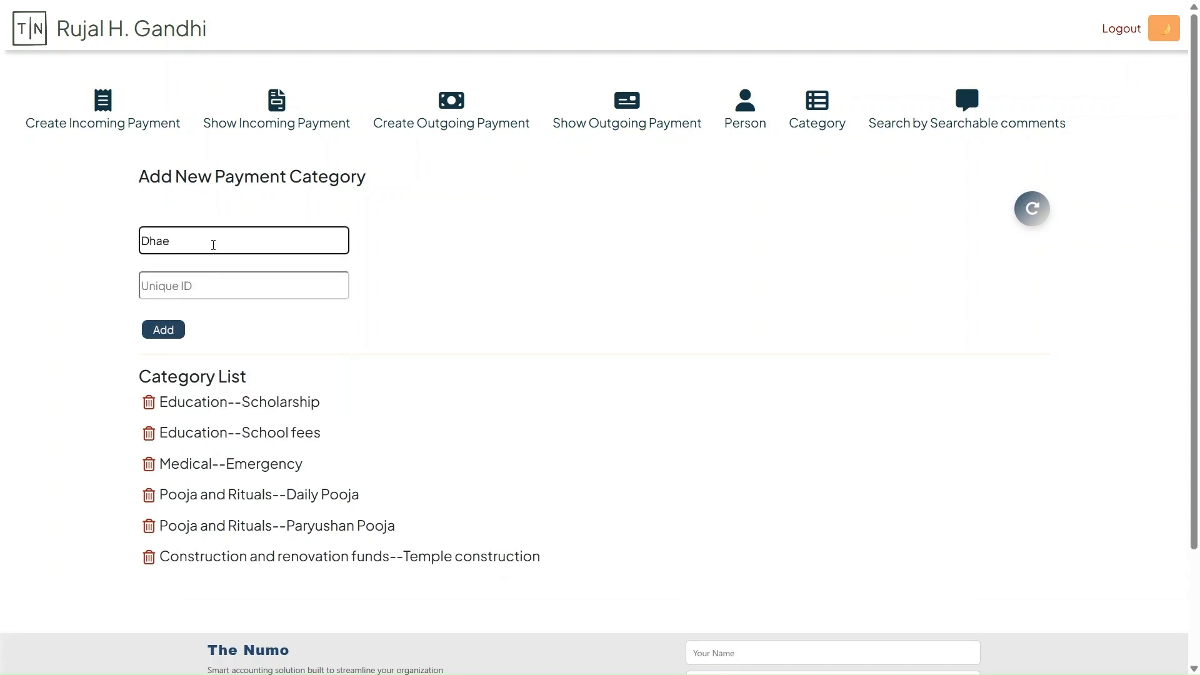
key("BackSpace")
type("rmshala construction")
left_click(220, 291)
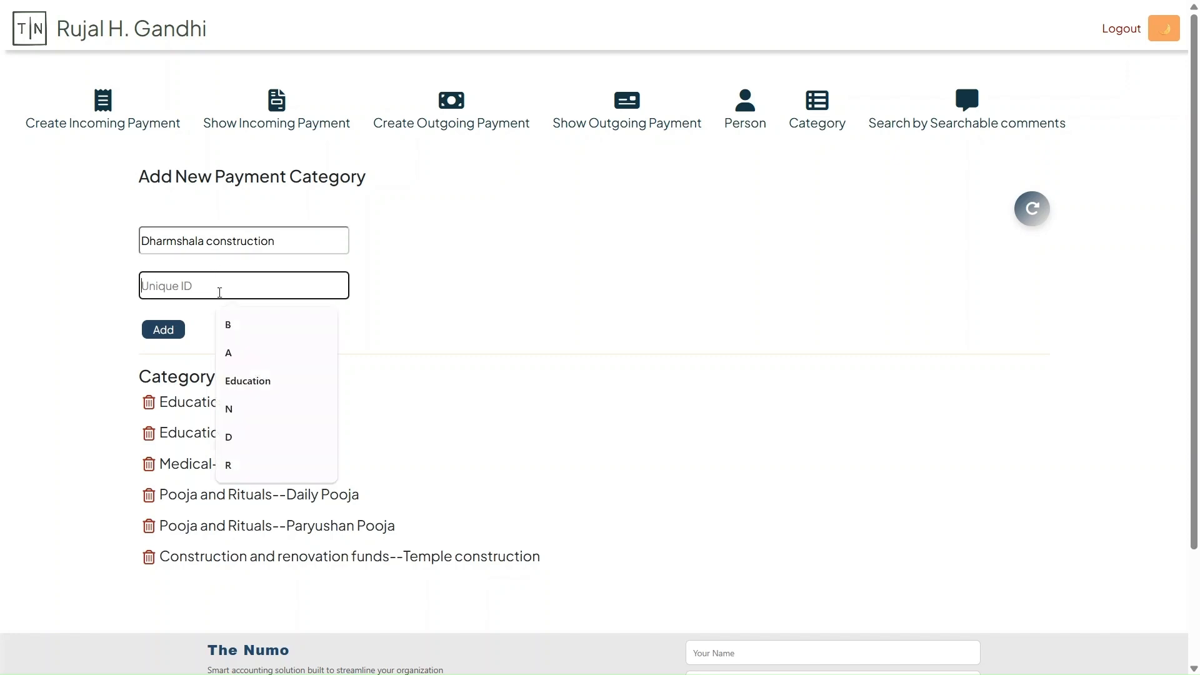
type("con")
left_click(275, 324)
left_click(164, 330)
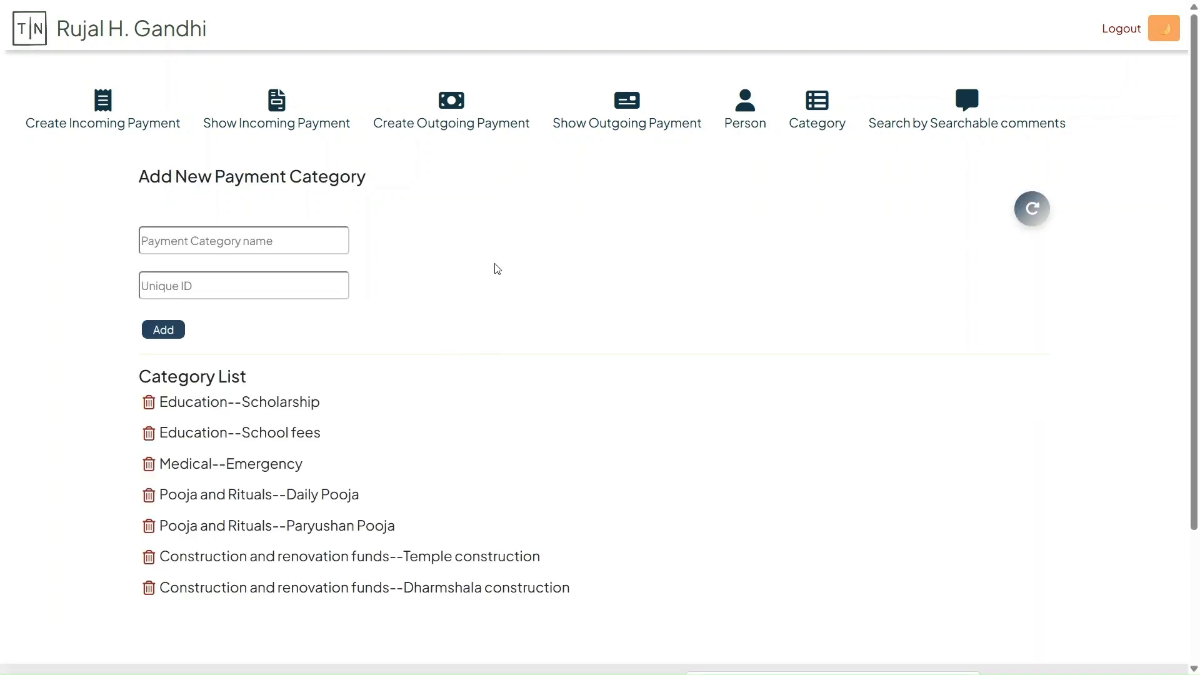
Start a new incoming payment for the first member in the list, dated 18-06-2025
left_click(103, 111)
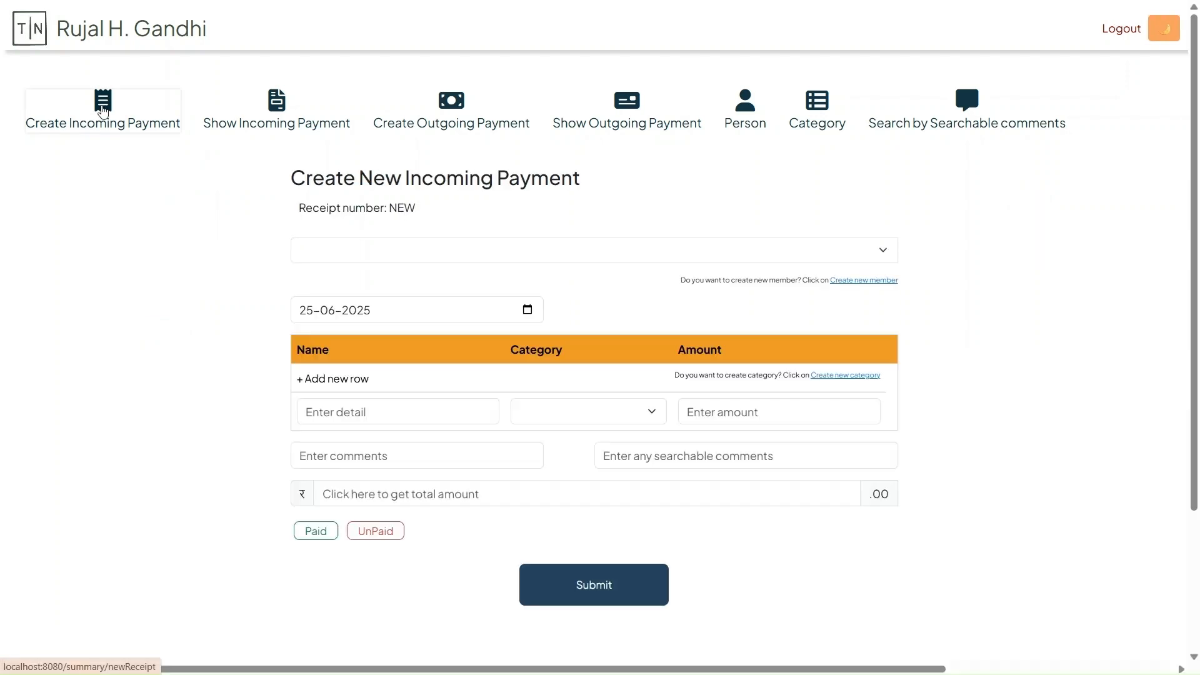
left_click(343, 258)
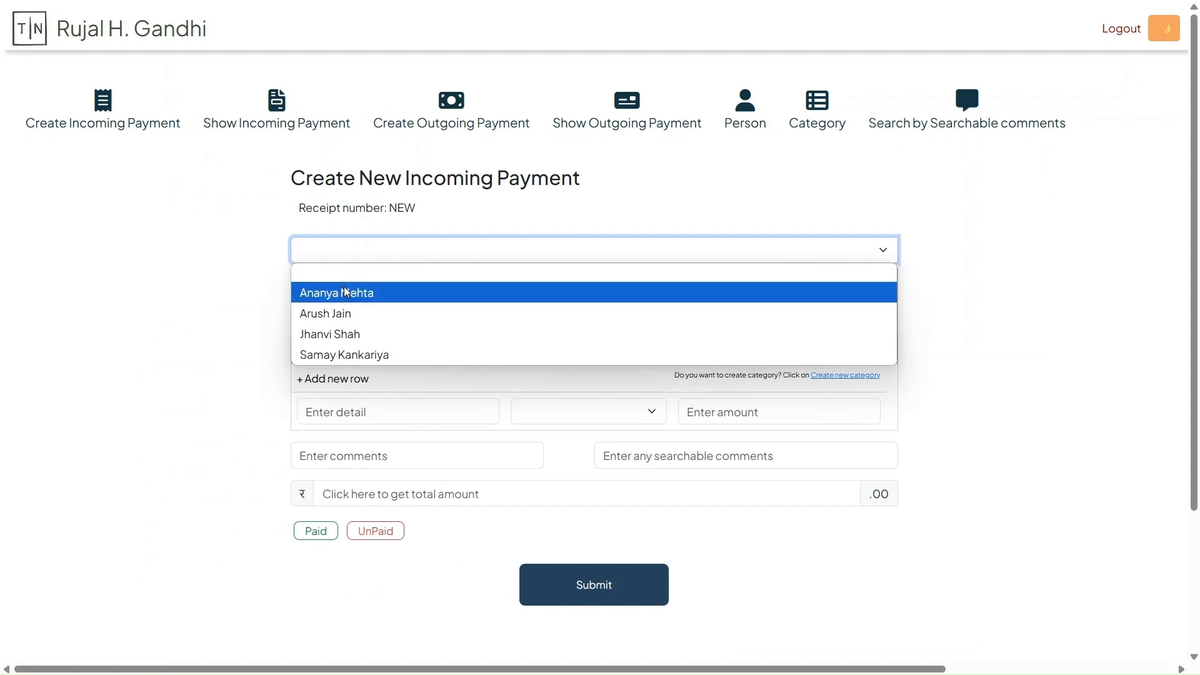
left_click(347, 293)
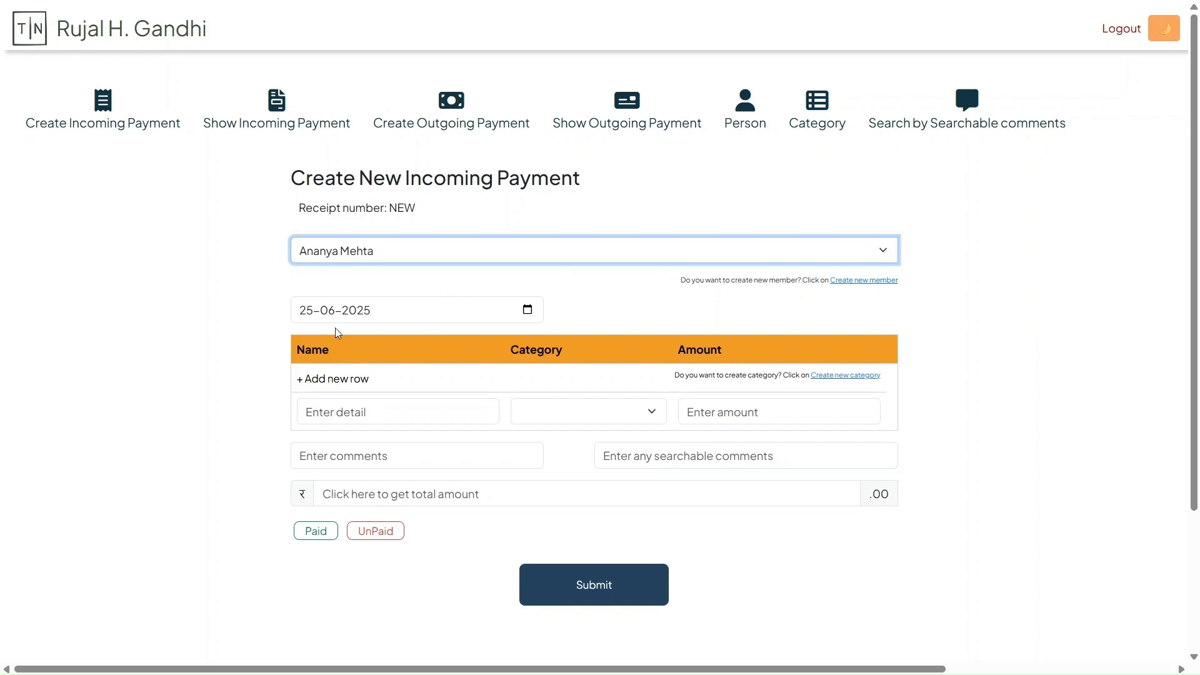
left_click(527, 315)
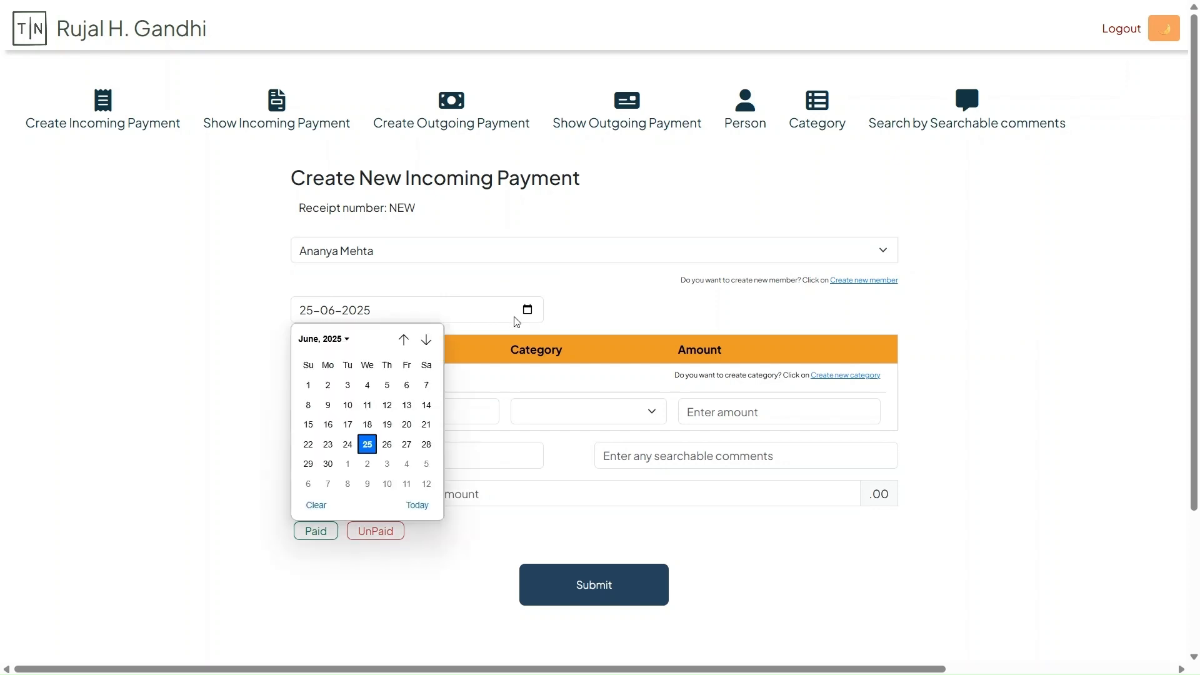
left_click(367, 425)
Fill the first payment row with the detail Surgery, category Medical--Emergency and amount 100000
left_click(369, 409)
scroll(194, 368, "down", 1)
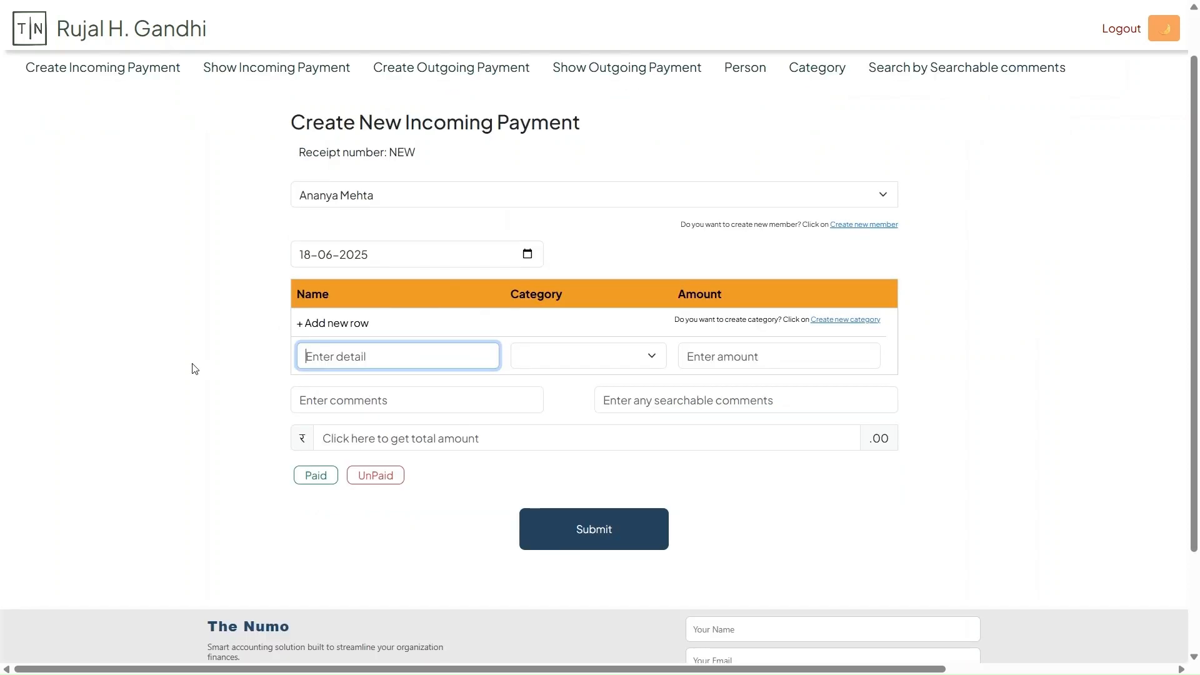
type("Surgery")
left_click(645, 355)
left_click(577, 481)
key("Tab")
type("100000")
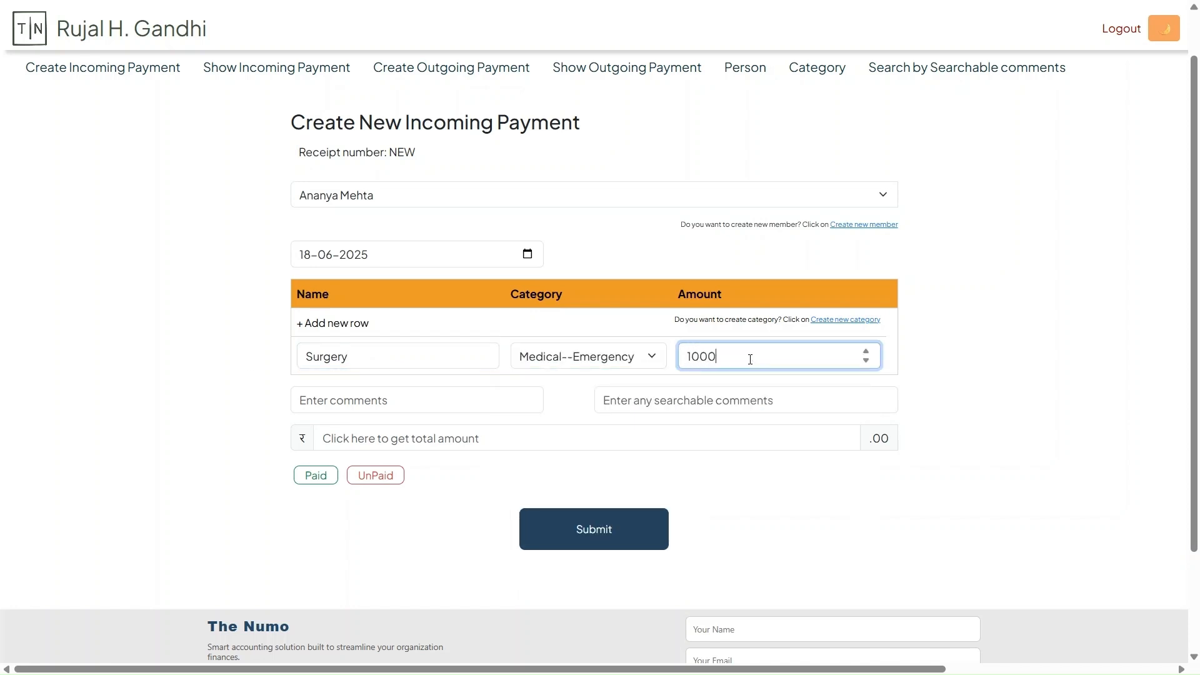
Add a second payment row with the detail School fees, category Education--School fees and amount 9000
left_click(333, 322)
type("School fees")
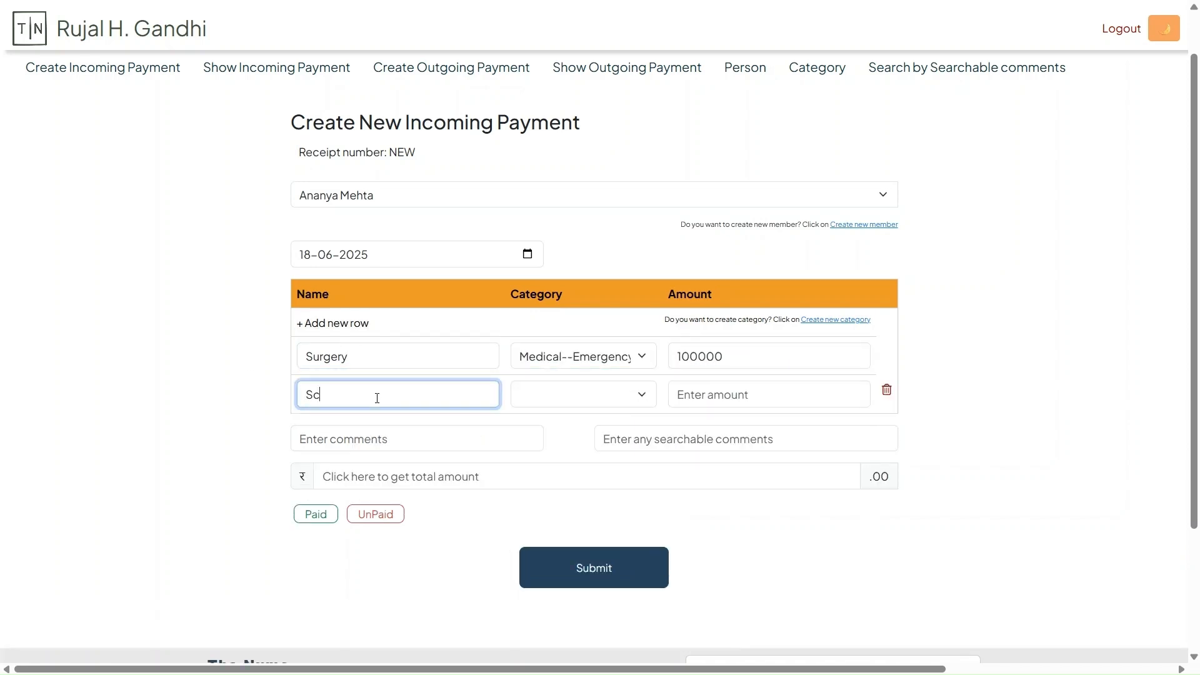
left_click(565, 396)
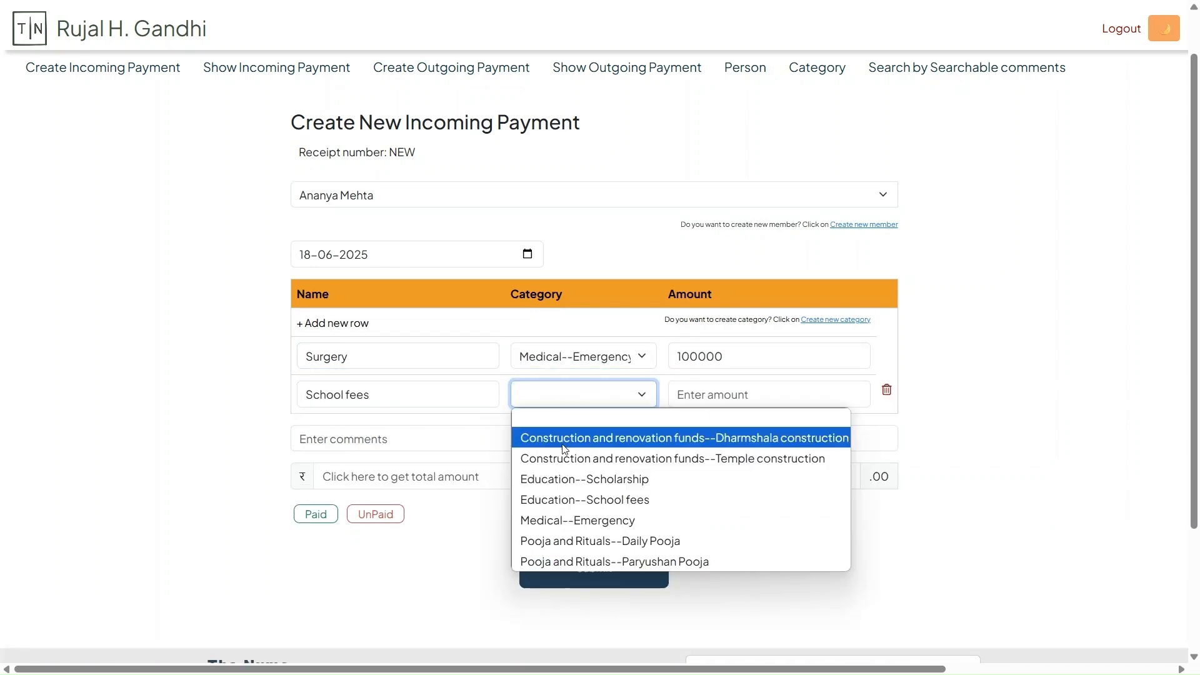
left_click(579, 499)
left_click(741, 397)
type("9000")
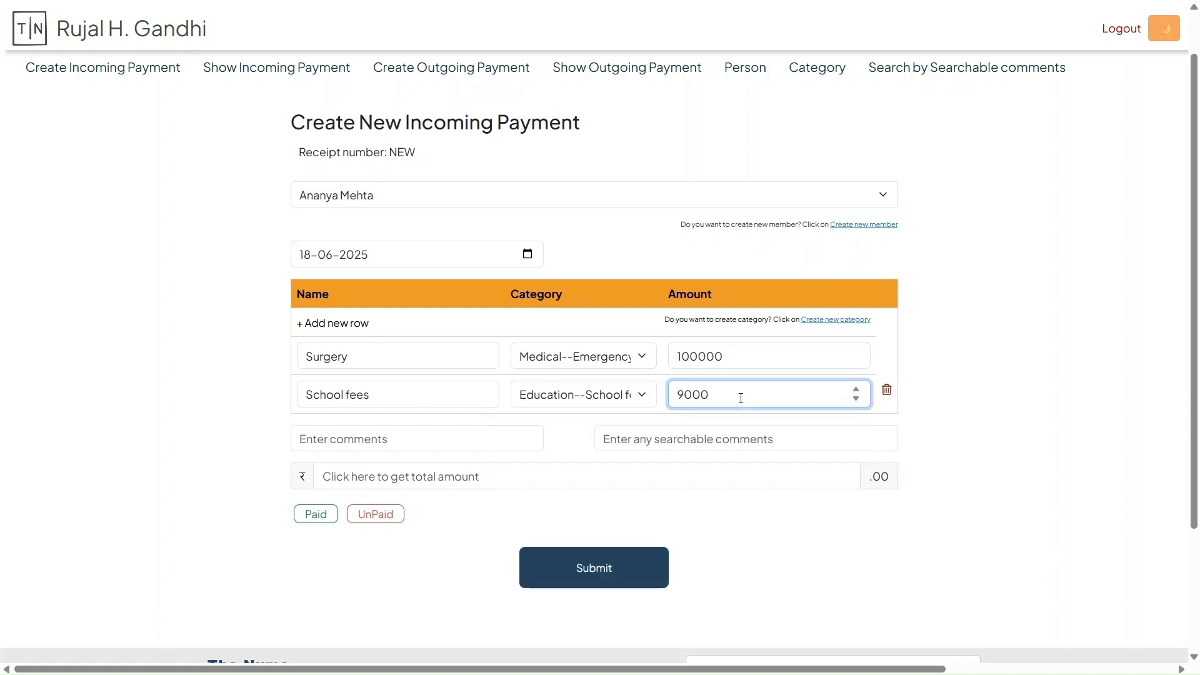
left_click(576, 268)
Enter Important as the searchable comment of the incoming payment
scroll(575, 268, "down", 3)
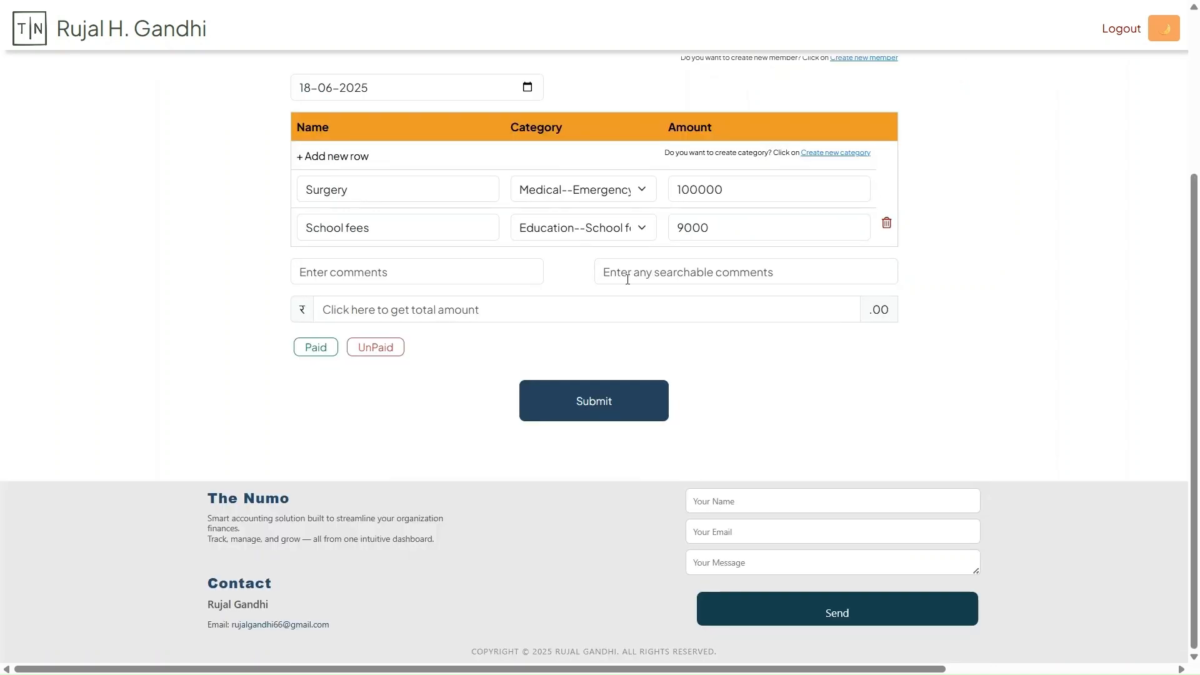
left_click(694, 277)
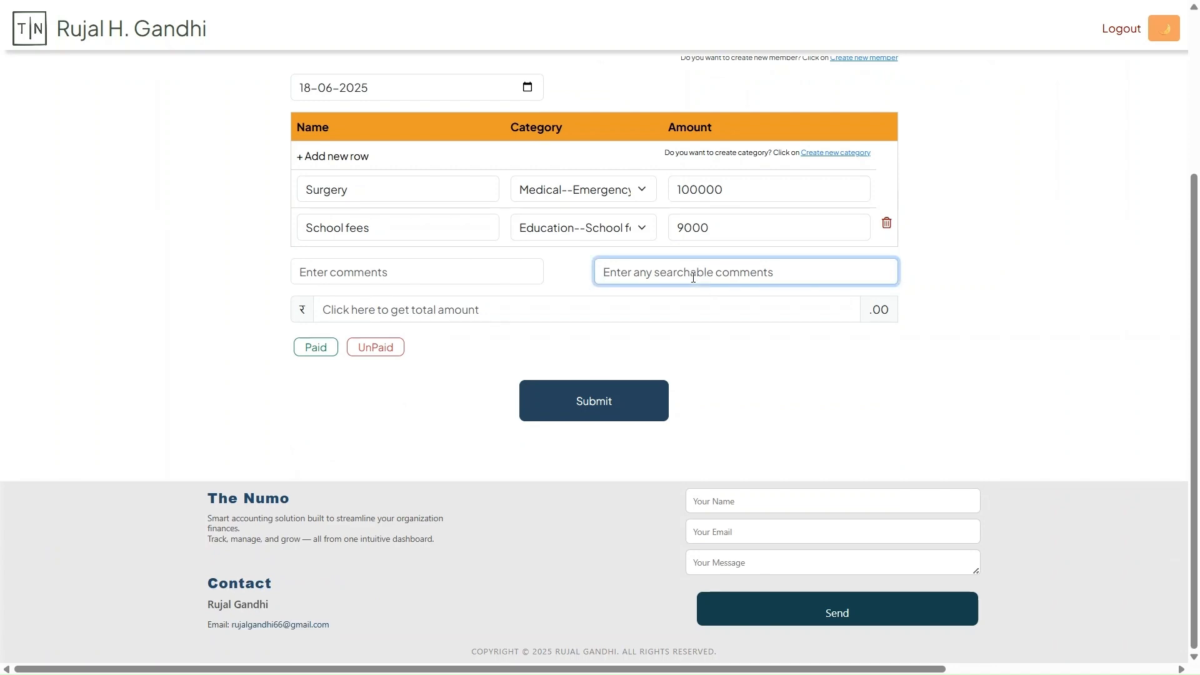
type("Importan")
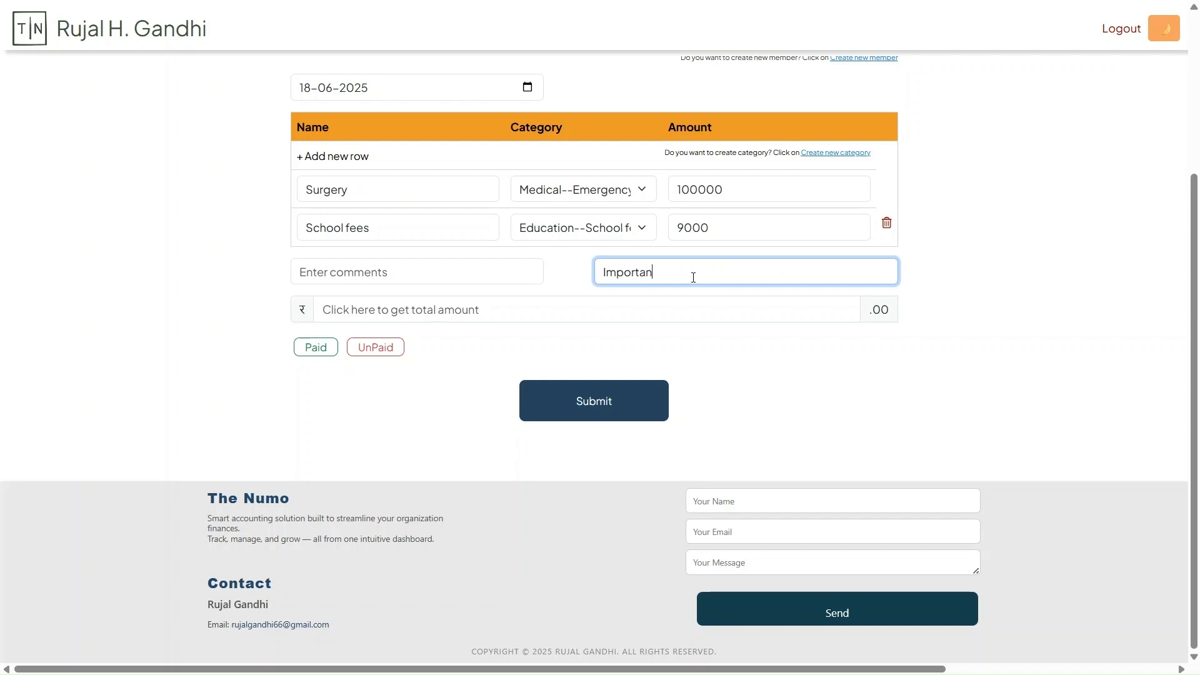
type("t")
Calculate the incoming payment's total amount, mark it as Paid and submit the receipt
left_click(547, 321)
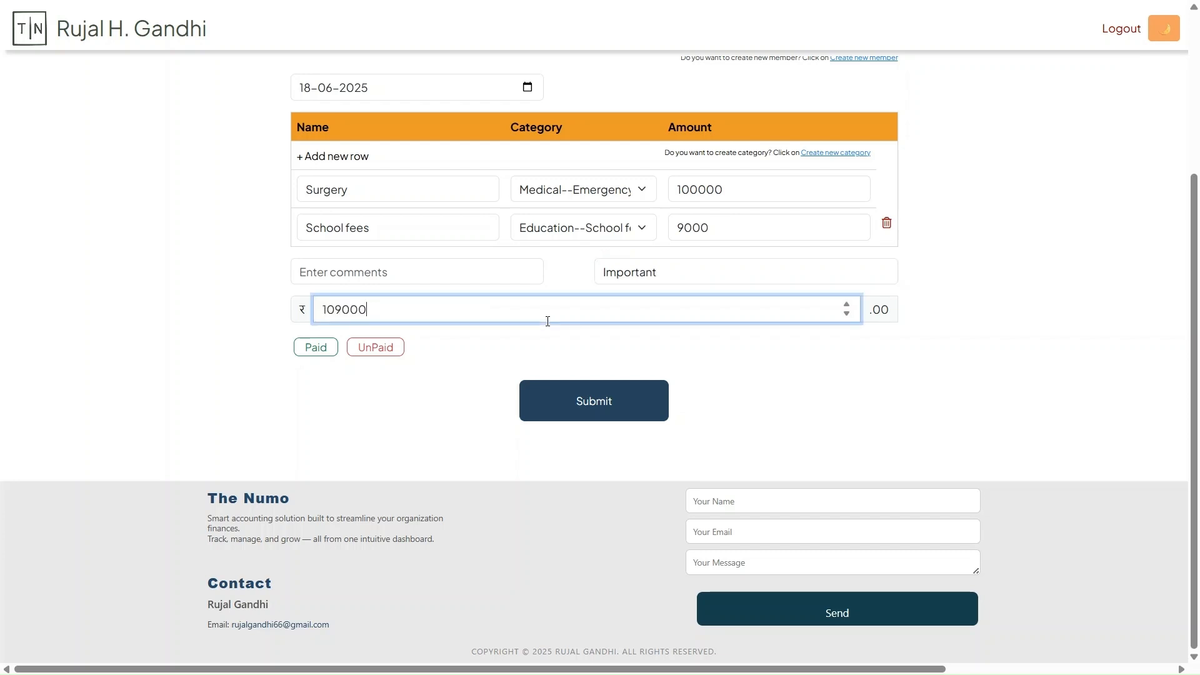
left_click(317, 352)
left_click(610, 418)
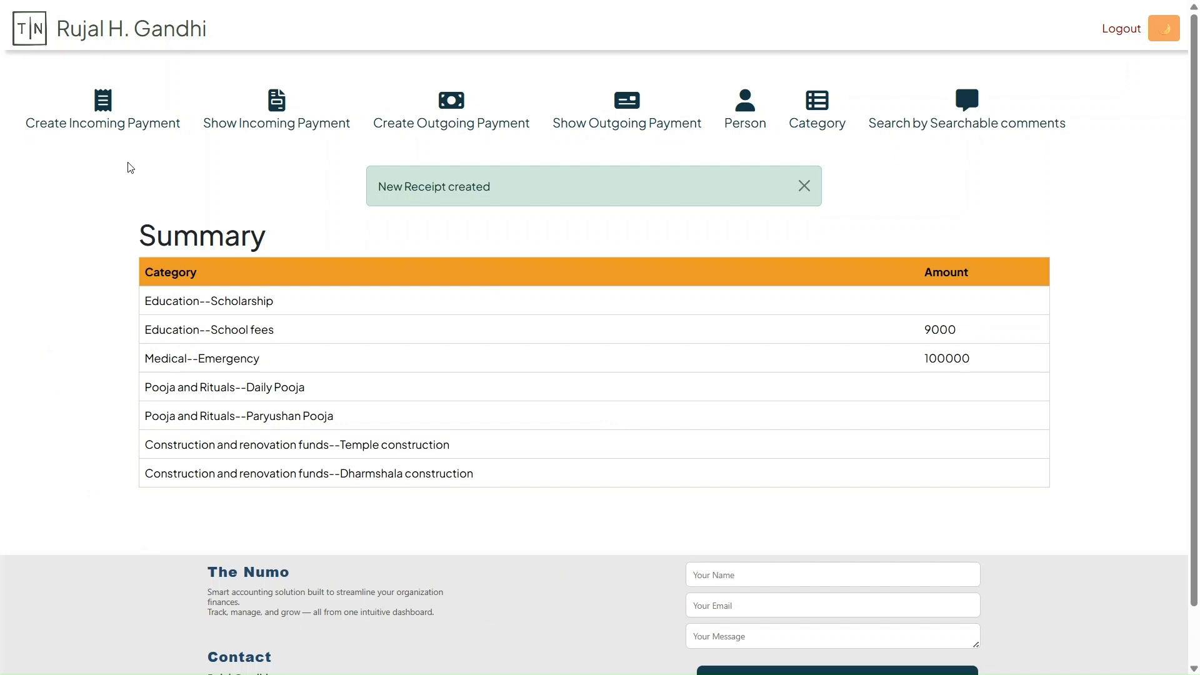
Start a new incoming payment and select the second listed person as its payer
left_click(101, 111)
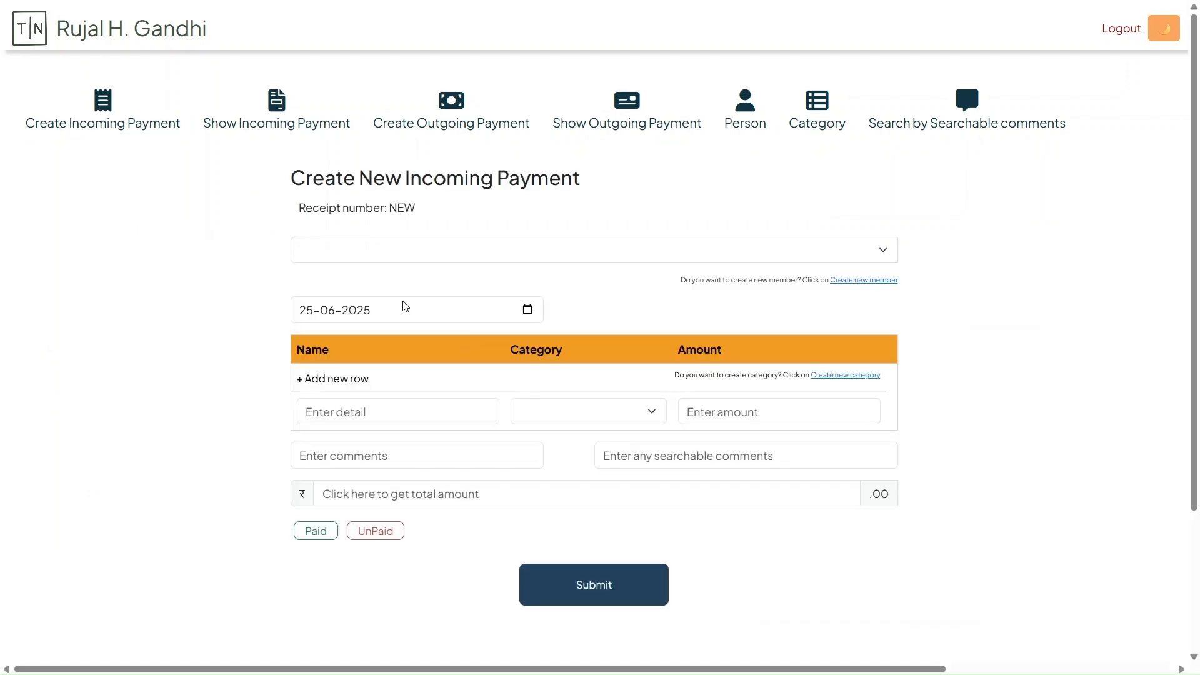
left_click(383, 256)
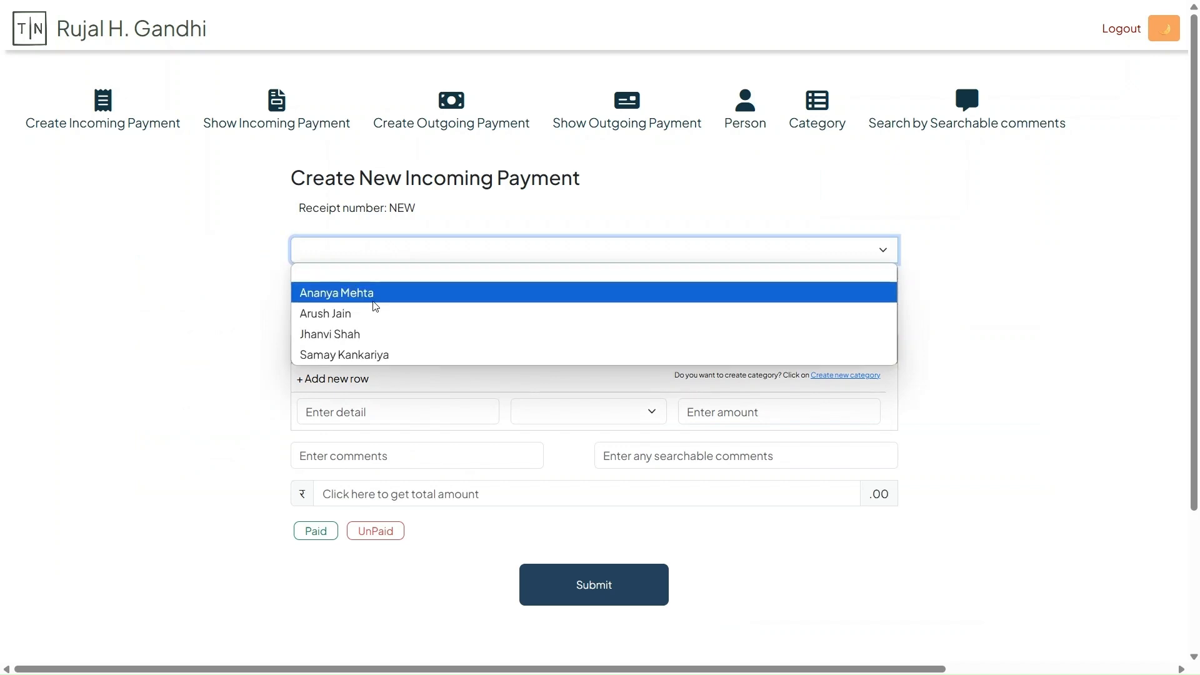
left_click(374, 312)
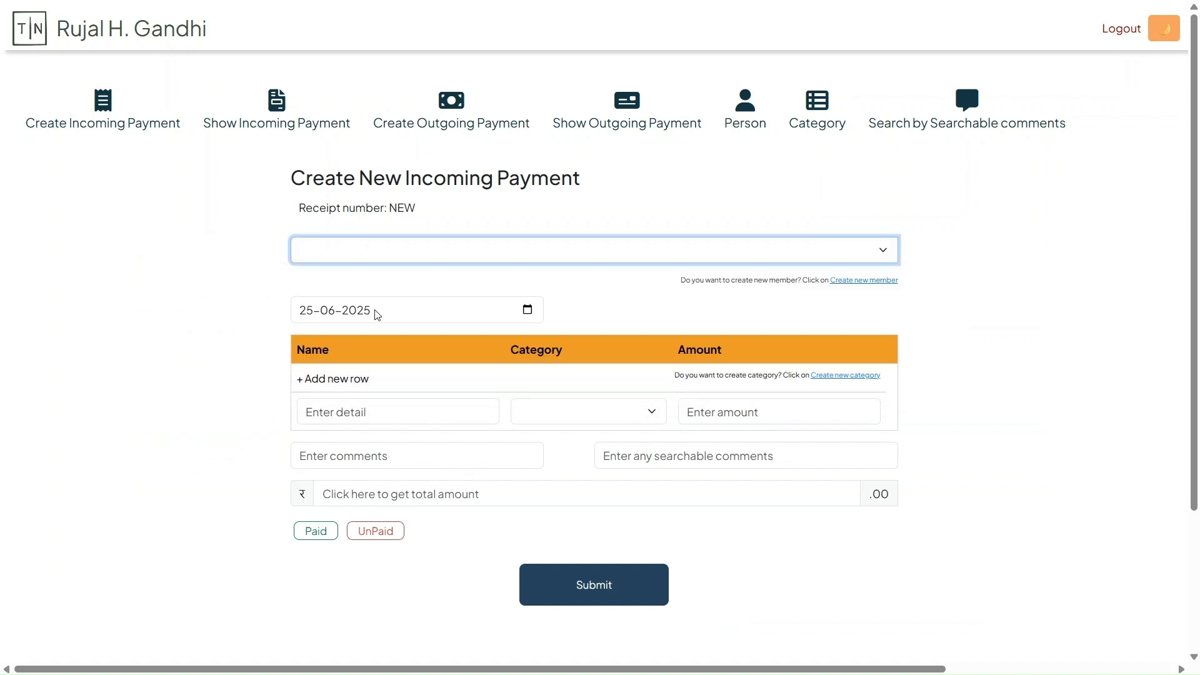
Fill the payment row with the detail Temple renovation, category Construction and renovation funds--Temple construction and amount 30000
left_click(374, 405)
left_click(535, 419)
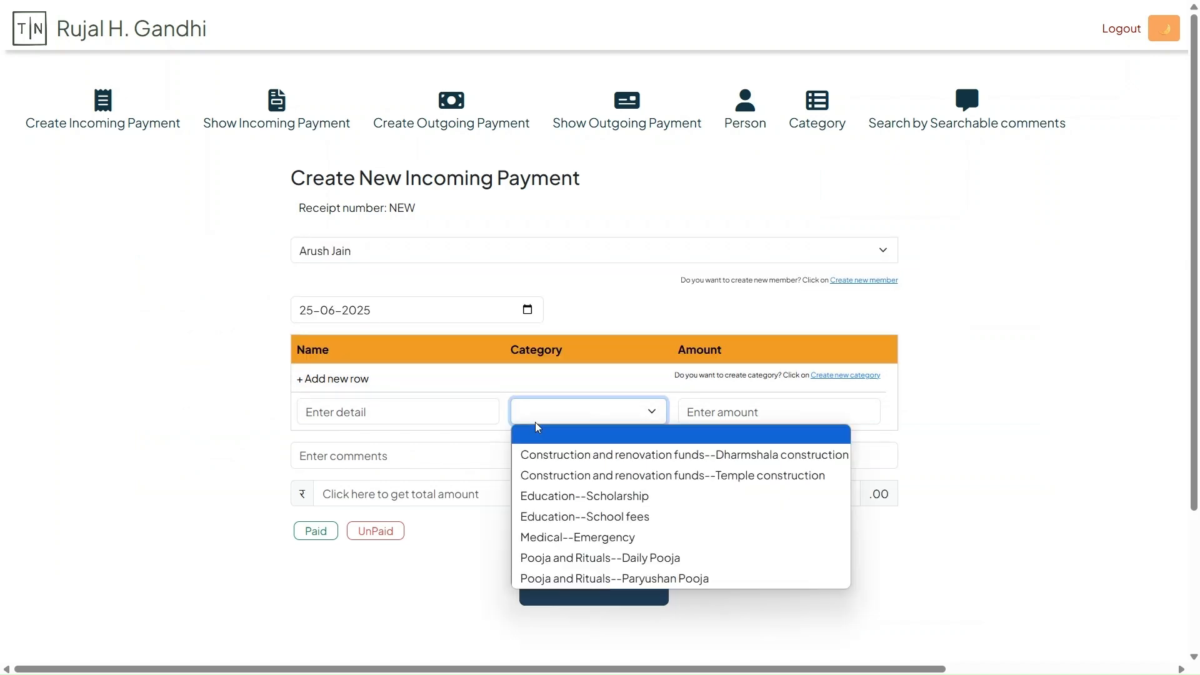
left_click(557, 482)
left_click(387, 410)
type("Temple renovation")
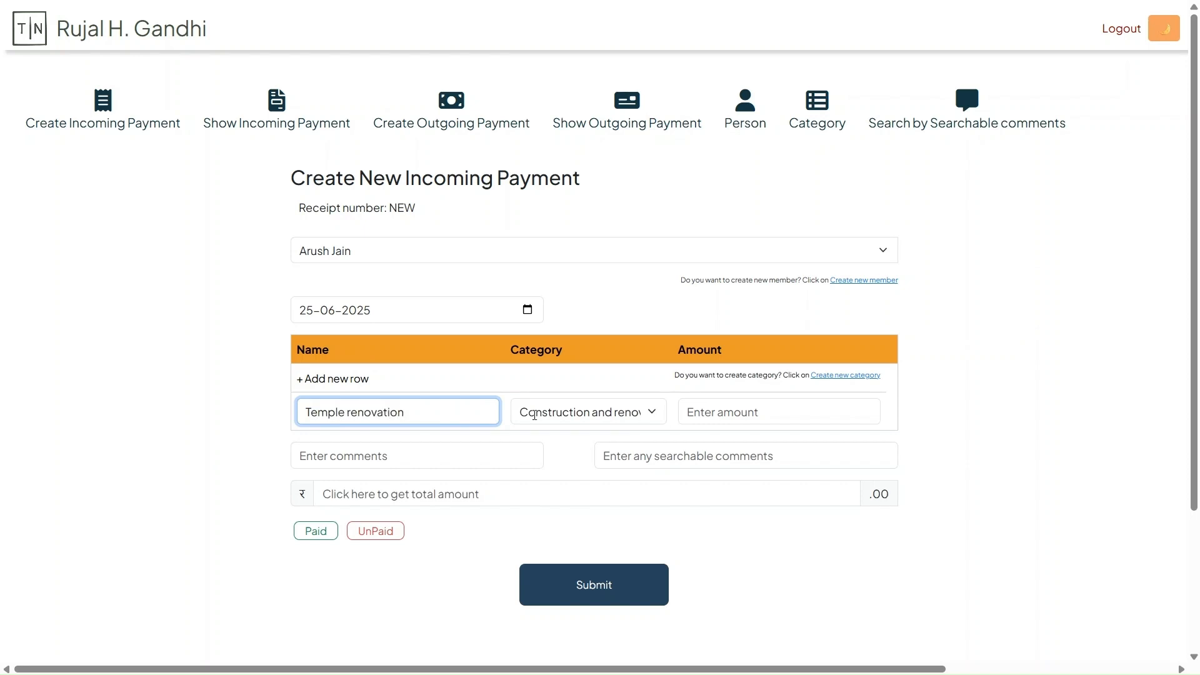
left_click(771, 422)
type("30000")
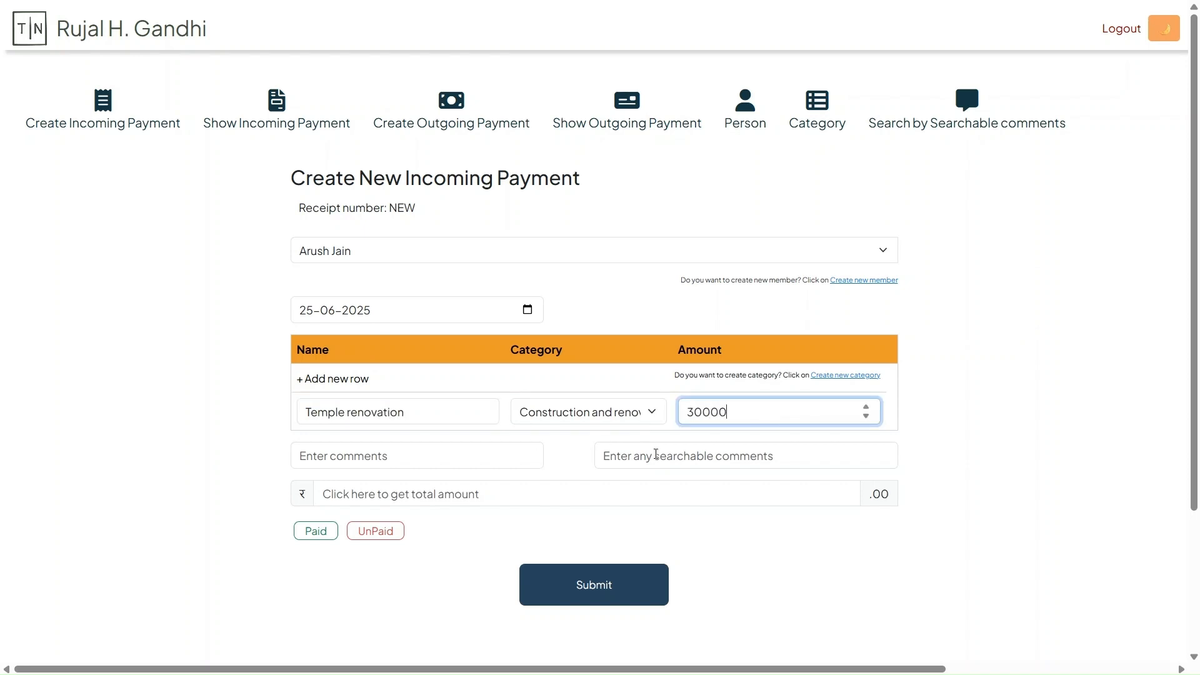
Complete the incoming payment as Paid with the searchable comment Temple and its calculated total, and submit the receipt
left_click(654, 452)
type("Temple")
left_click(573, 493)
left_click(569, 581)
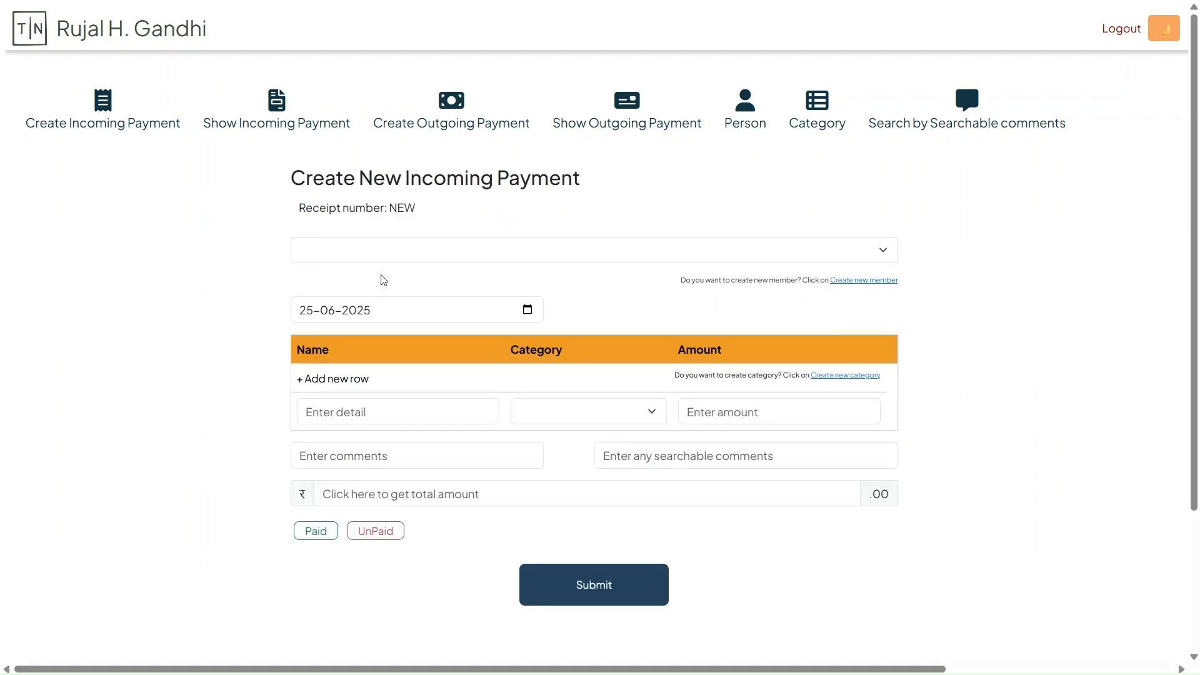
Fill another incoming payment for the first listed person with the detail Kesar, category Pooja and Rituals--Daily Pooja and amount 4500
left_click(375, 250)
left_click(365, 296)
left_click(555, 414)
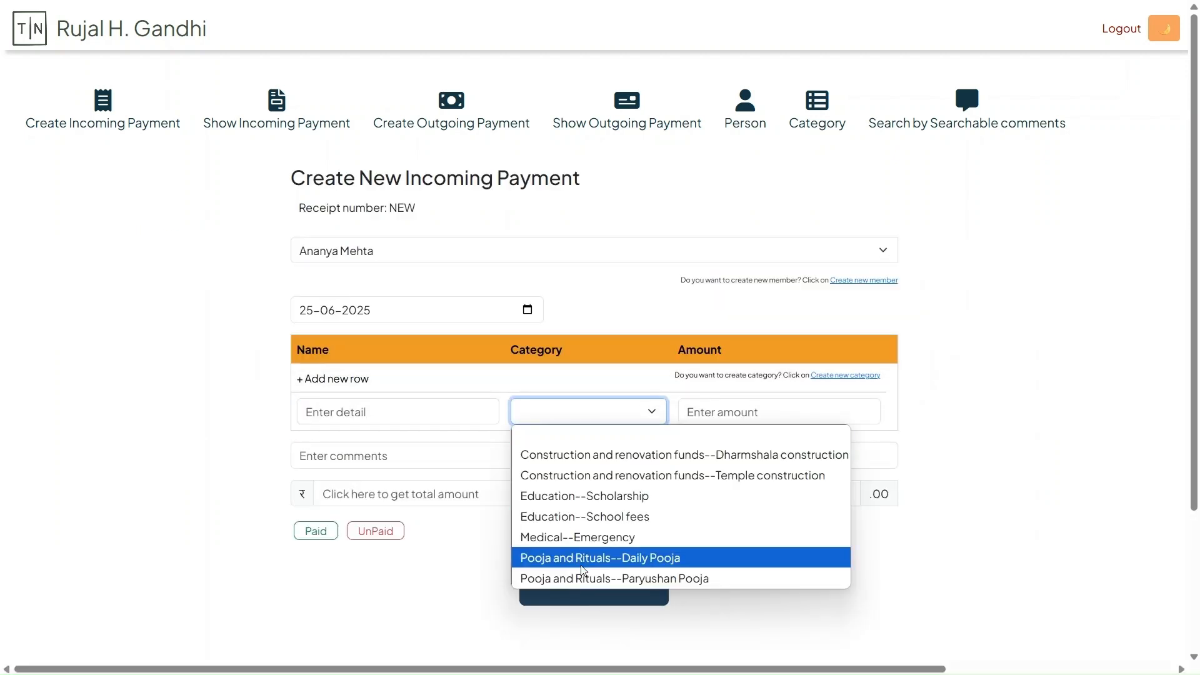
left_click(550, 558)
left_click(362, 413)
type("Kesar")
left_click(729, 407)
type("4500")
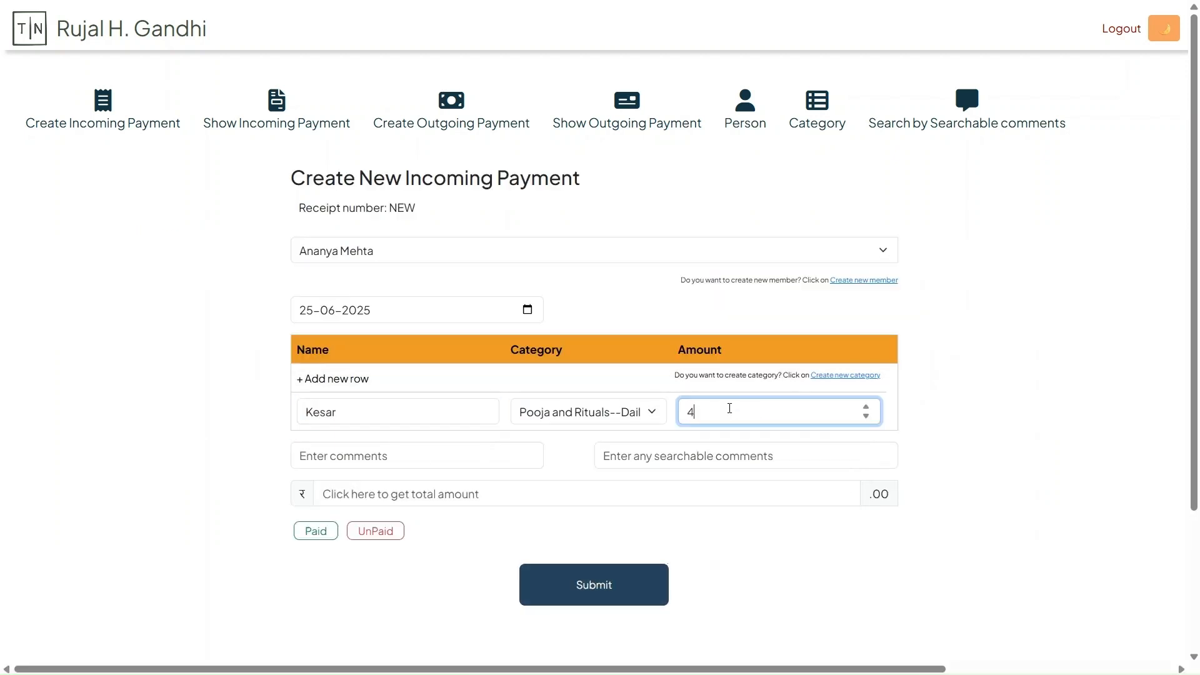
Complete the Kesar payment as UnPaid with the searchable comment Pooja and its calculated total, and submit the receipt
left_click(670, 460)
type("Pooja")
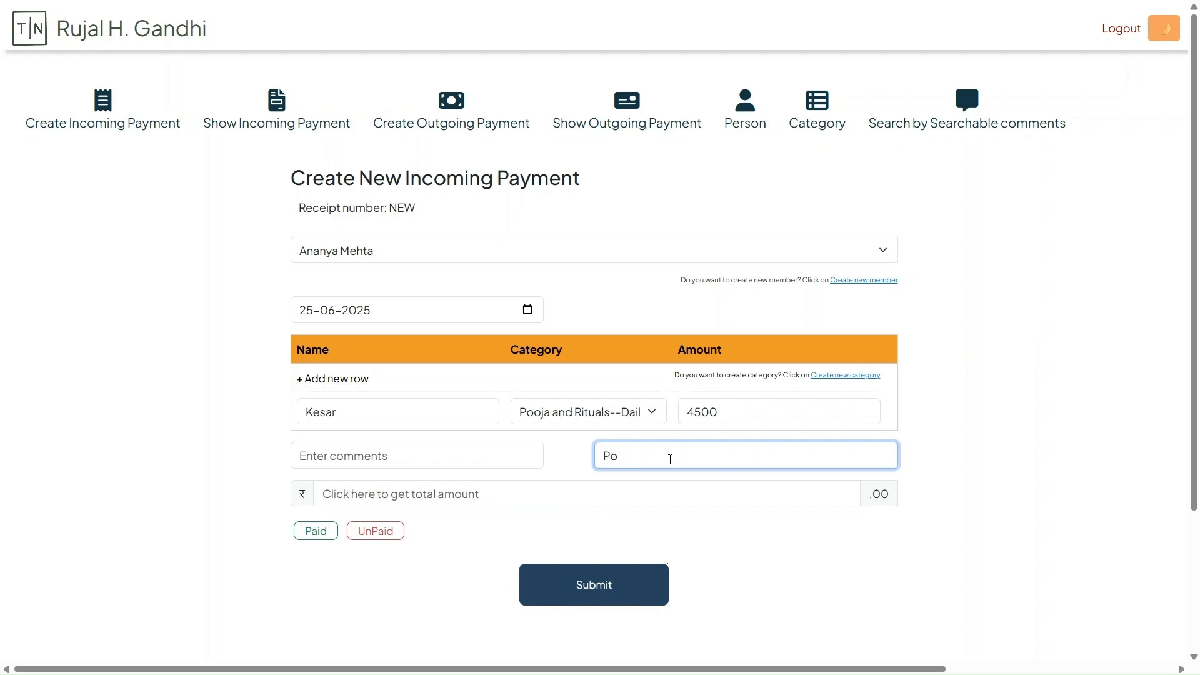
left_click(425, 486)
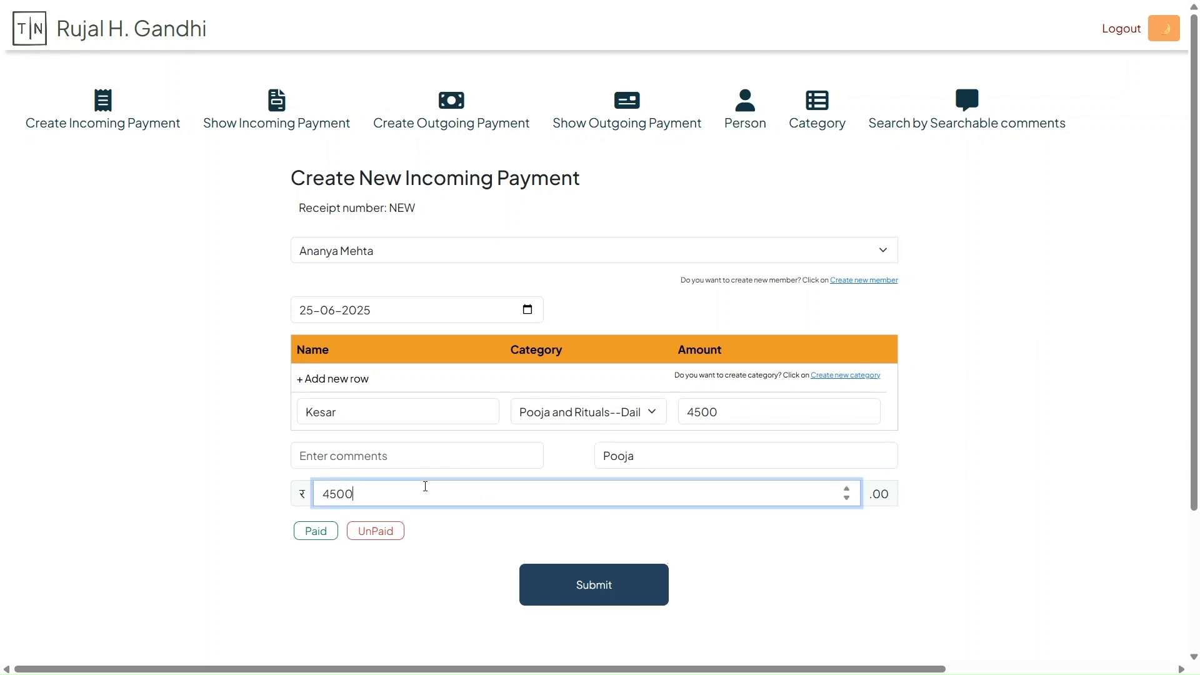
left_click(375, 532)
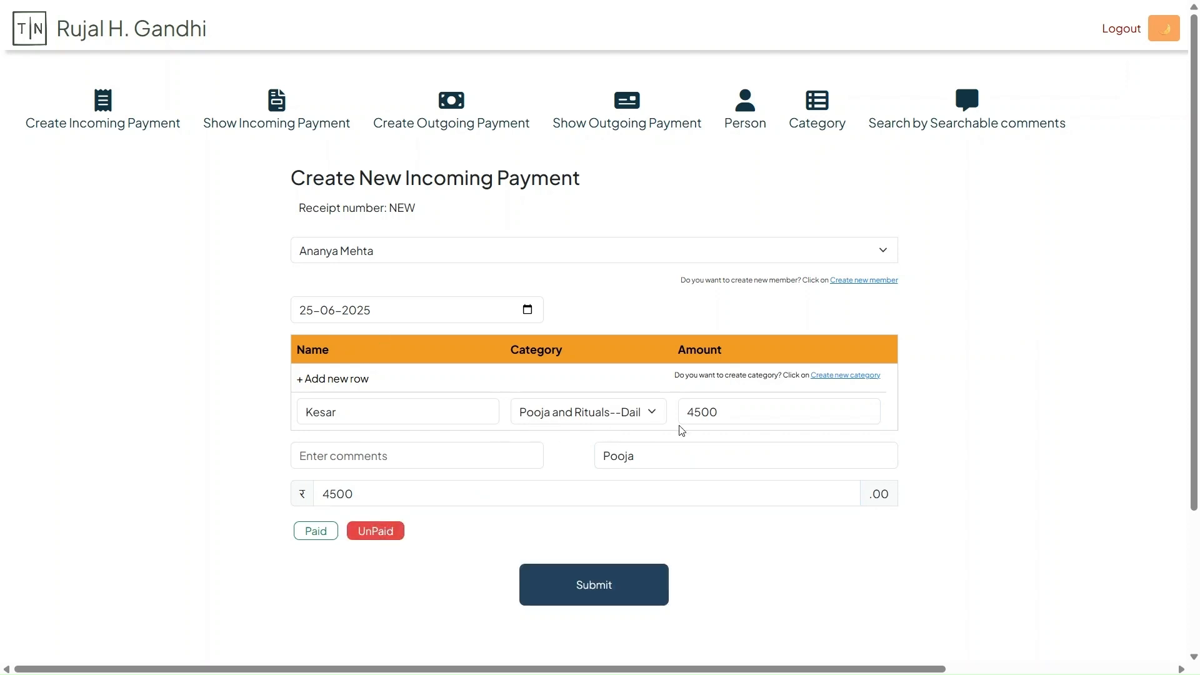
left_click(593, 585)
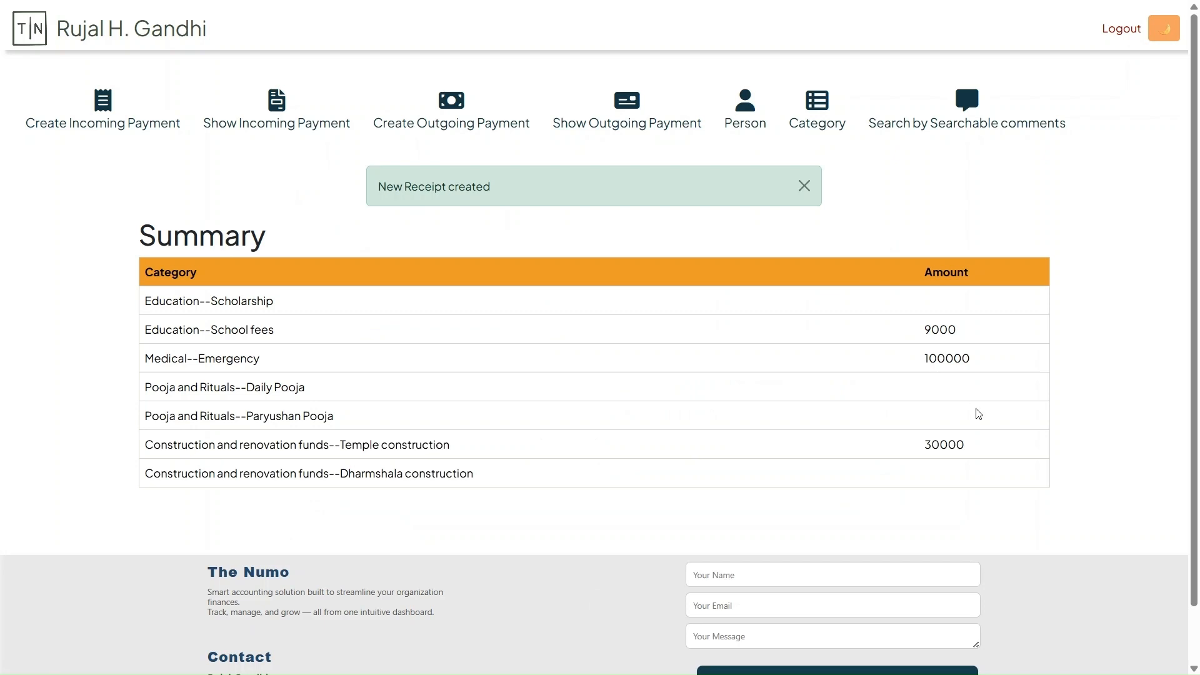
Change the unpaid Kesar receipt's status to Paid, update it and check the Daily Pooja amount in the summary
left_click(276, 127)
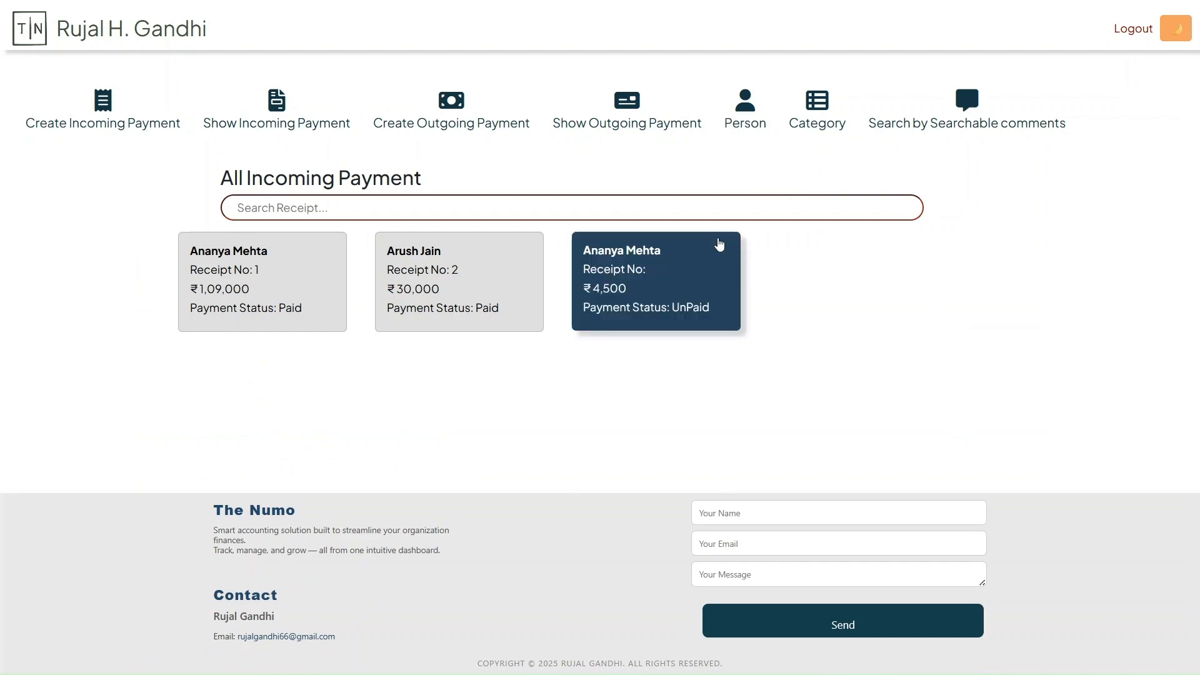
left_click(691, 271)
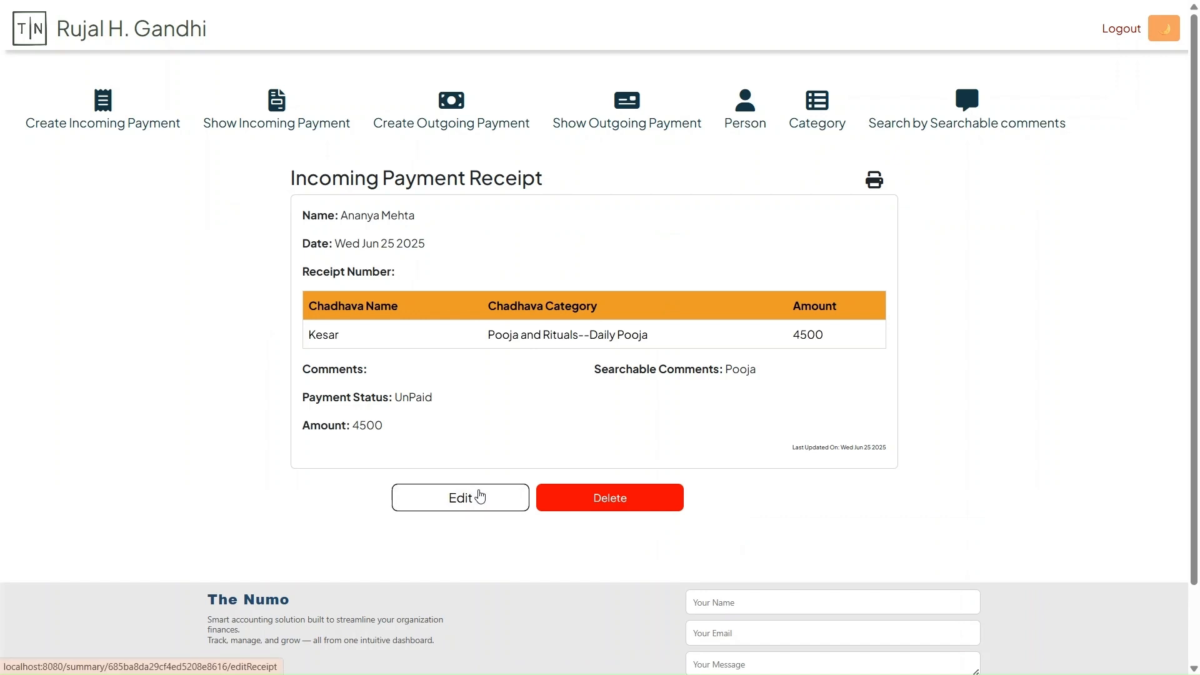
left_click(451, 505)
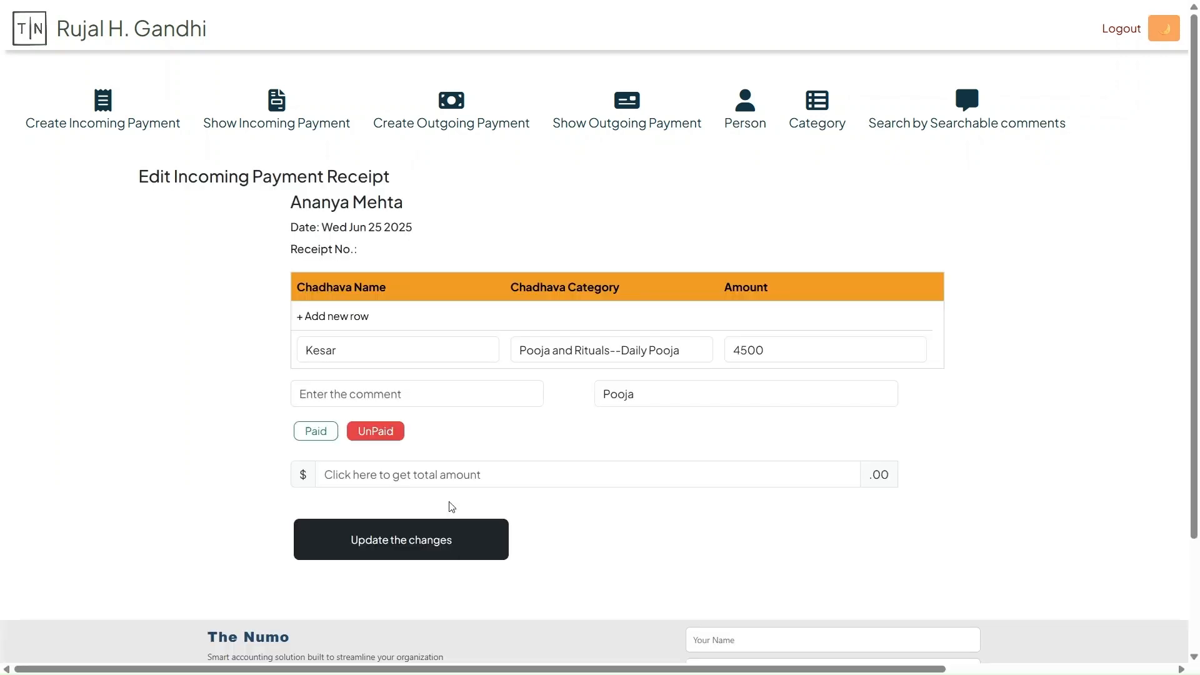
left_click(311, 431)
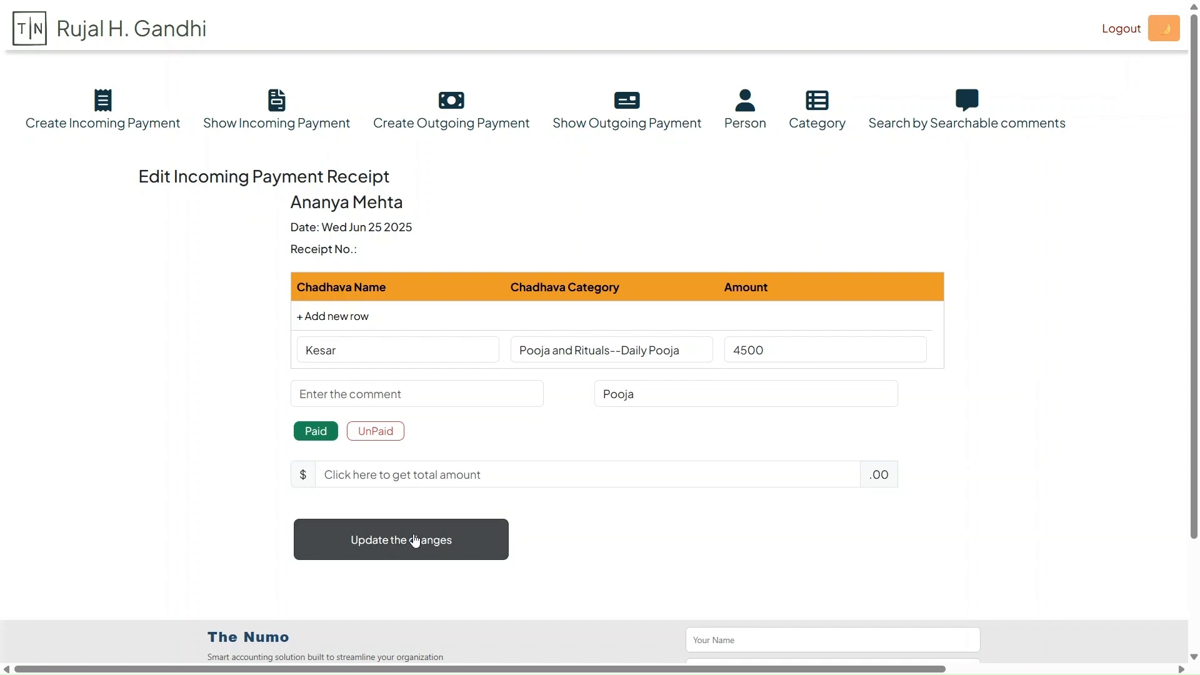
left_click(416, 541)
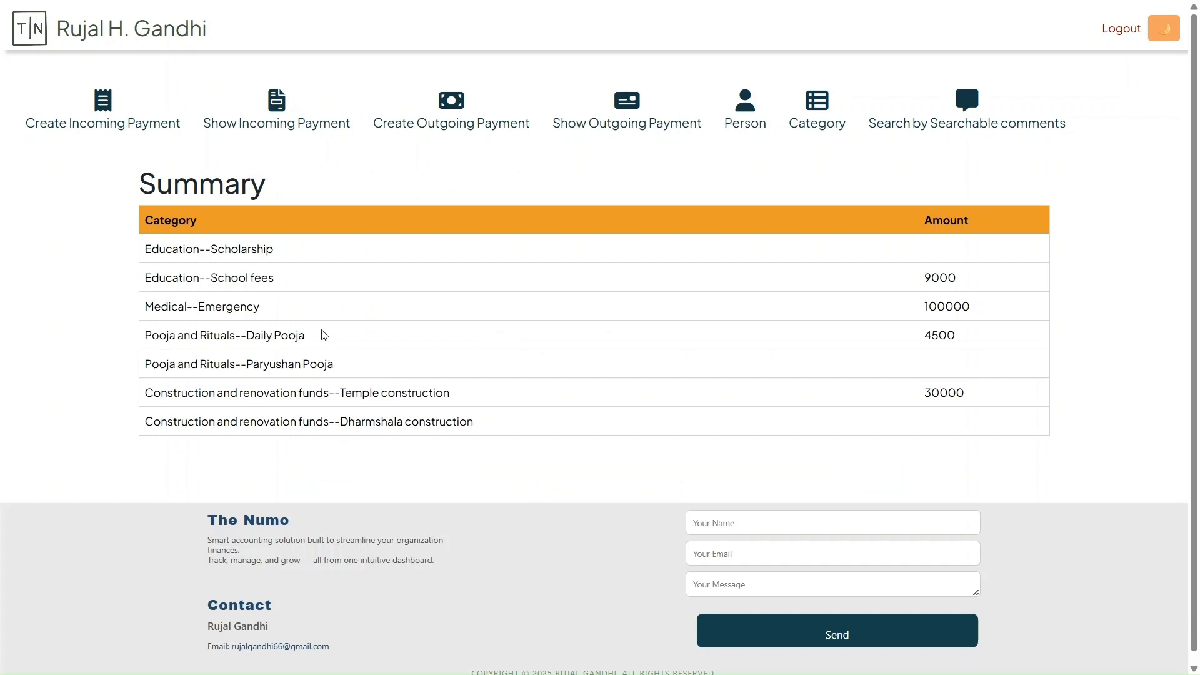
double_click(941, 337)
Open the first receipt, containing Surgery and School fees, from the incoming payments for editing
left_click(287, 110)
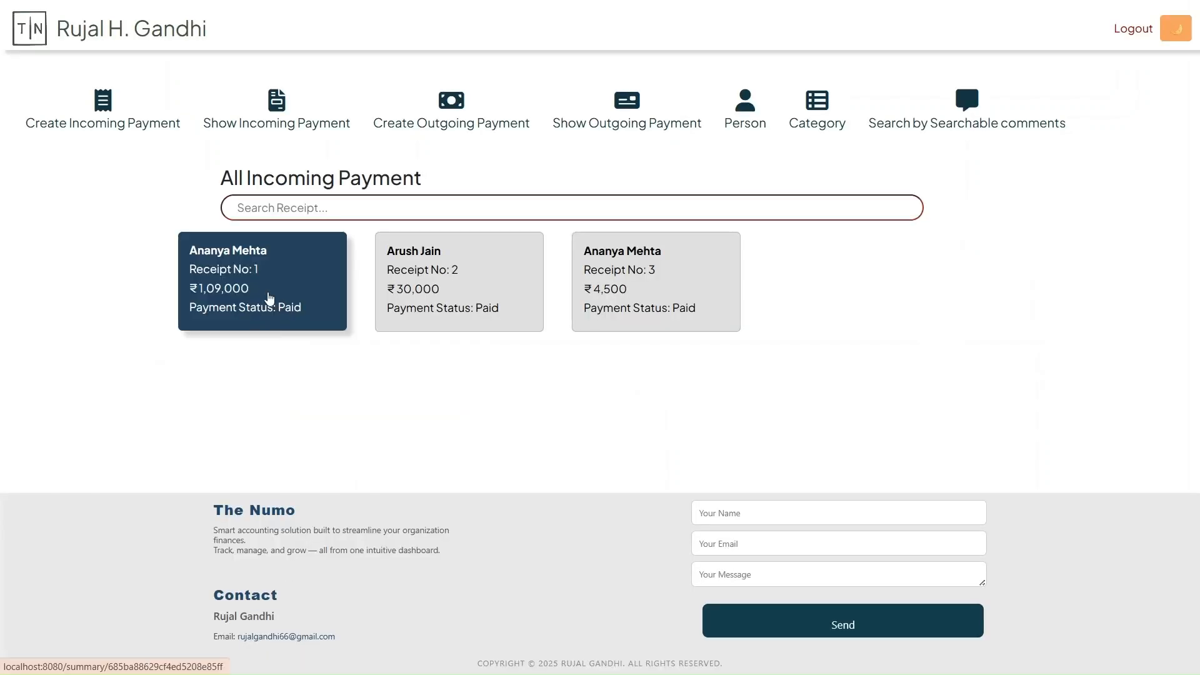
left_click(267, 291)
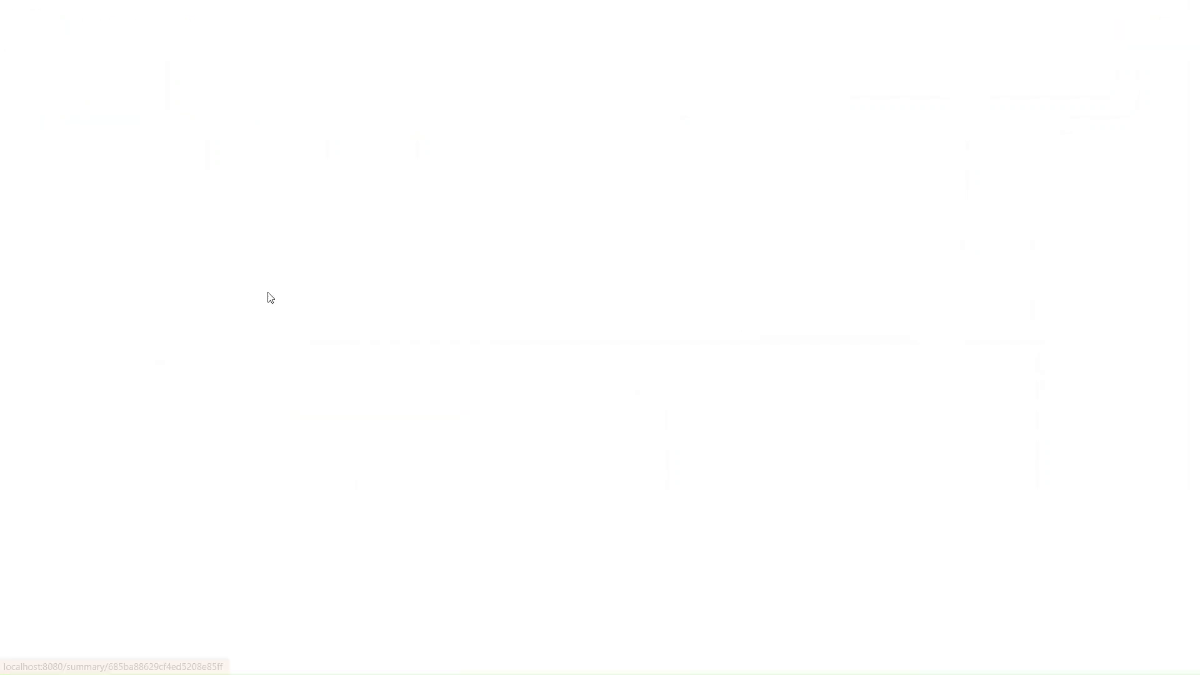
left_click(461, 529)
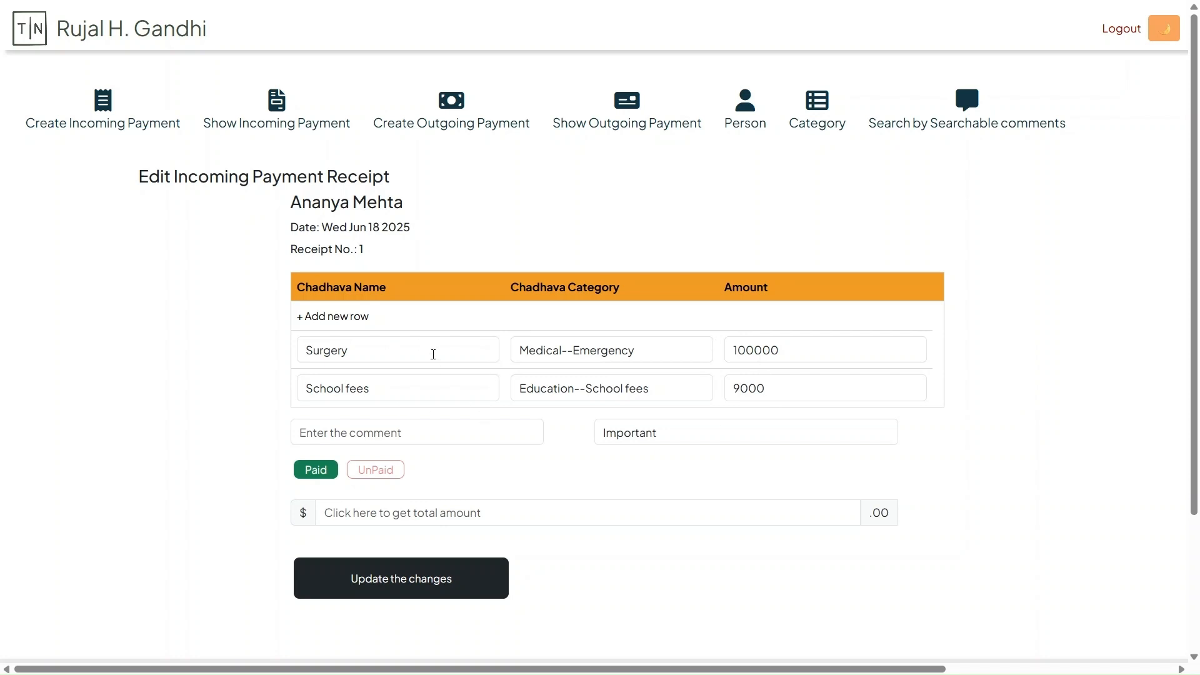
left_click(802, 357)
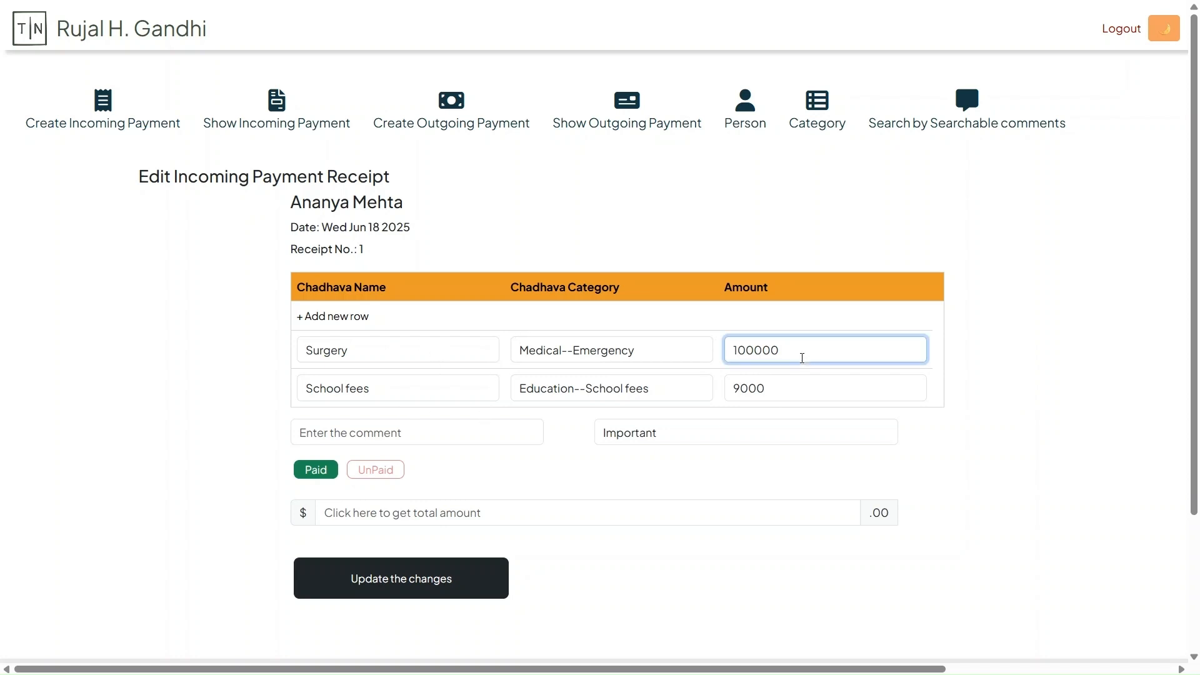
Add a third row to the receipt named xyz, with category Construction and renovation funds--Dharmshala construction and amount 60000
triple_click(319, 312)
left_click(319, 314)
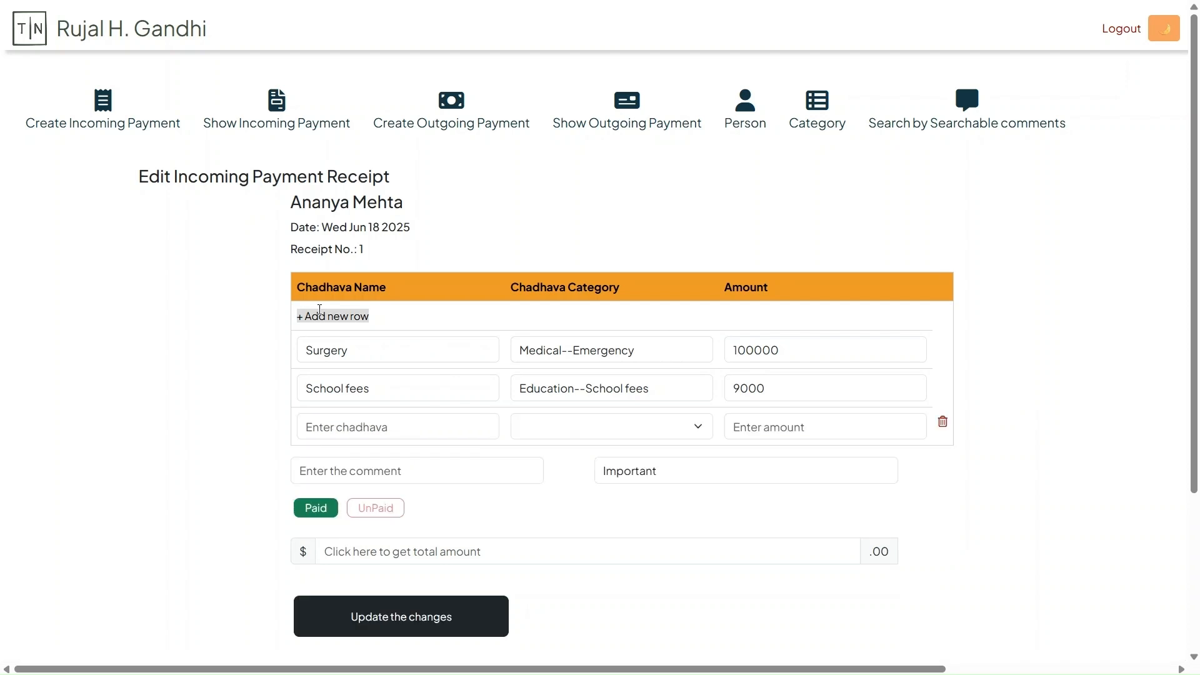
left_click(338, 425)
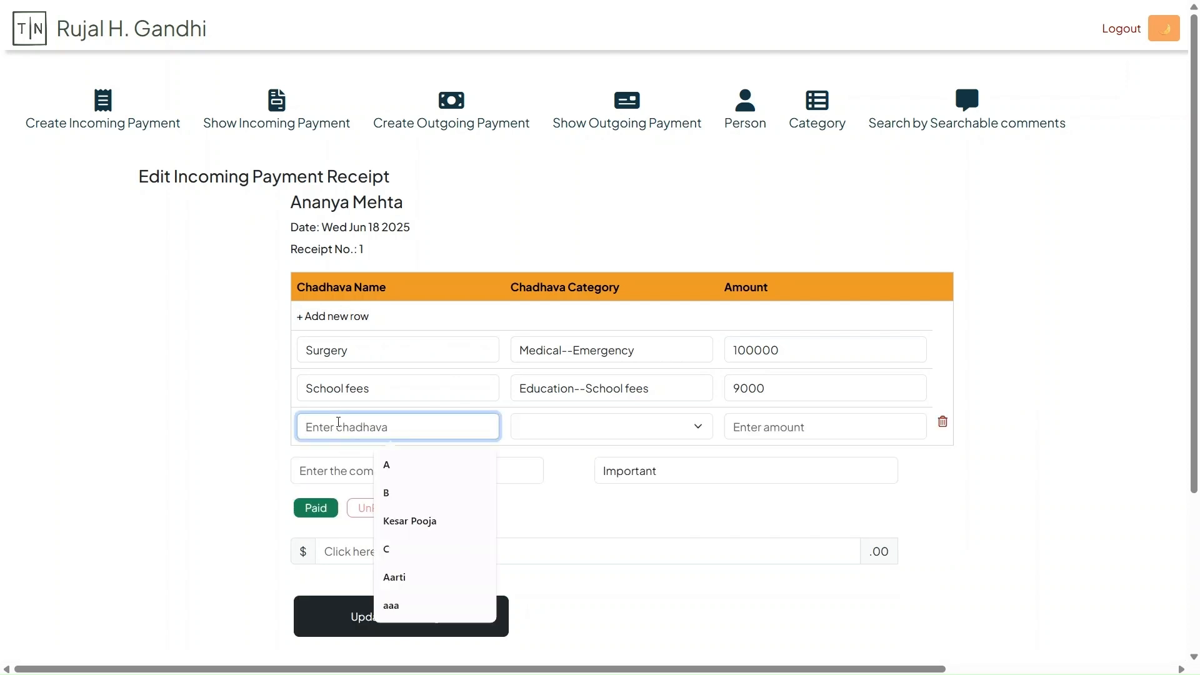
type("xyz")
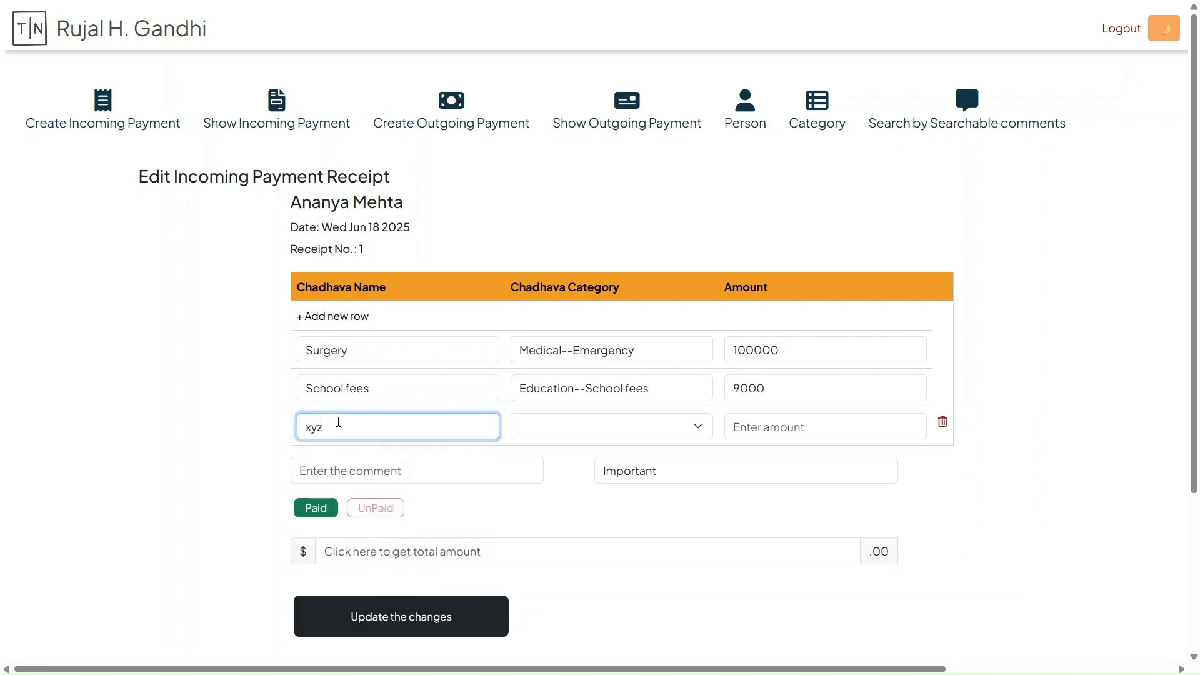
left_click(571, 432)
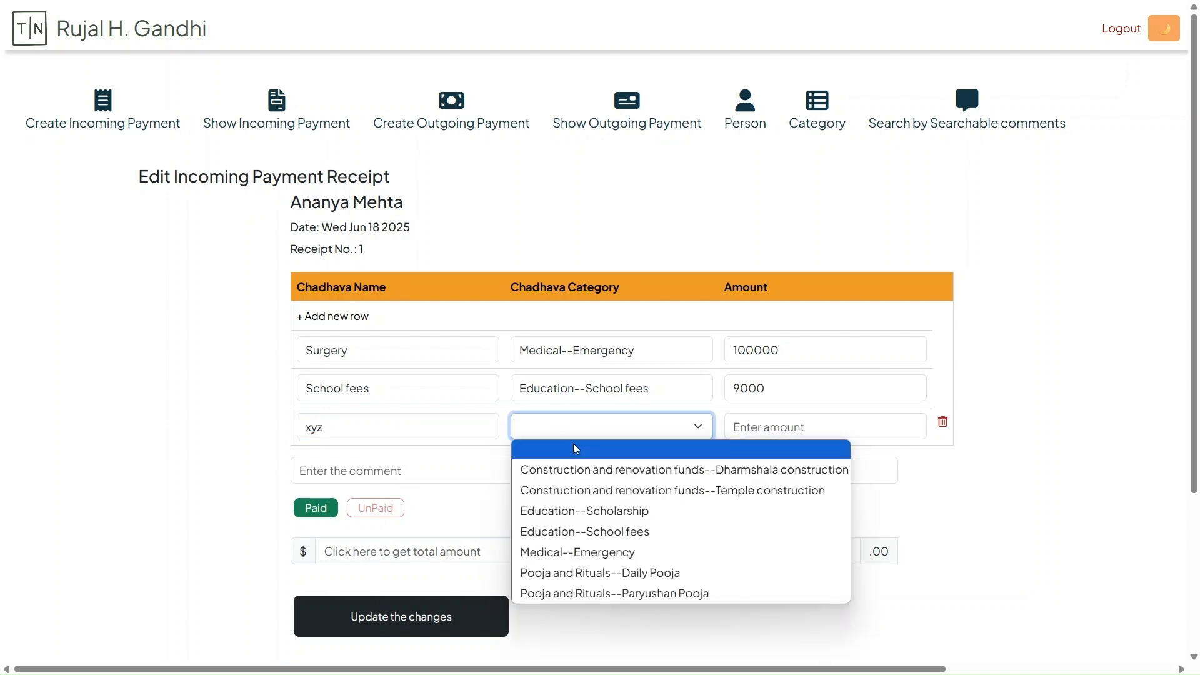
left_click(577, 478)
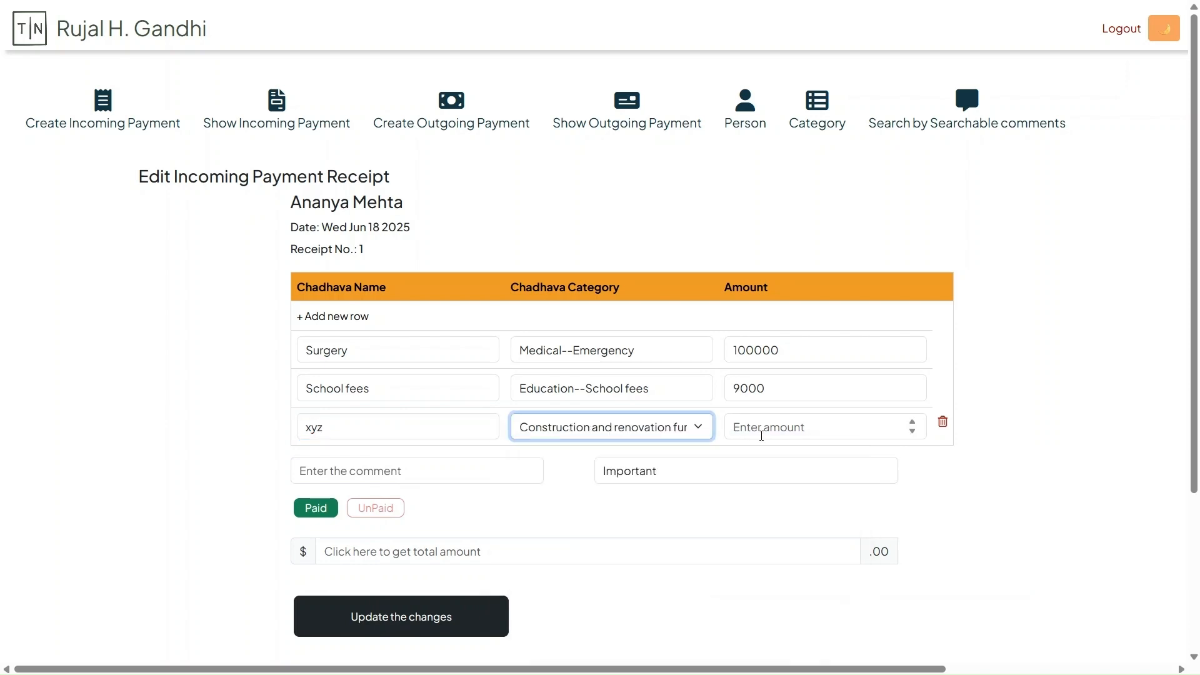
left_click(762, 435)
type("60000")
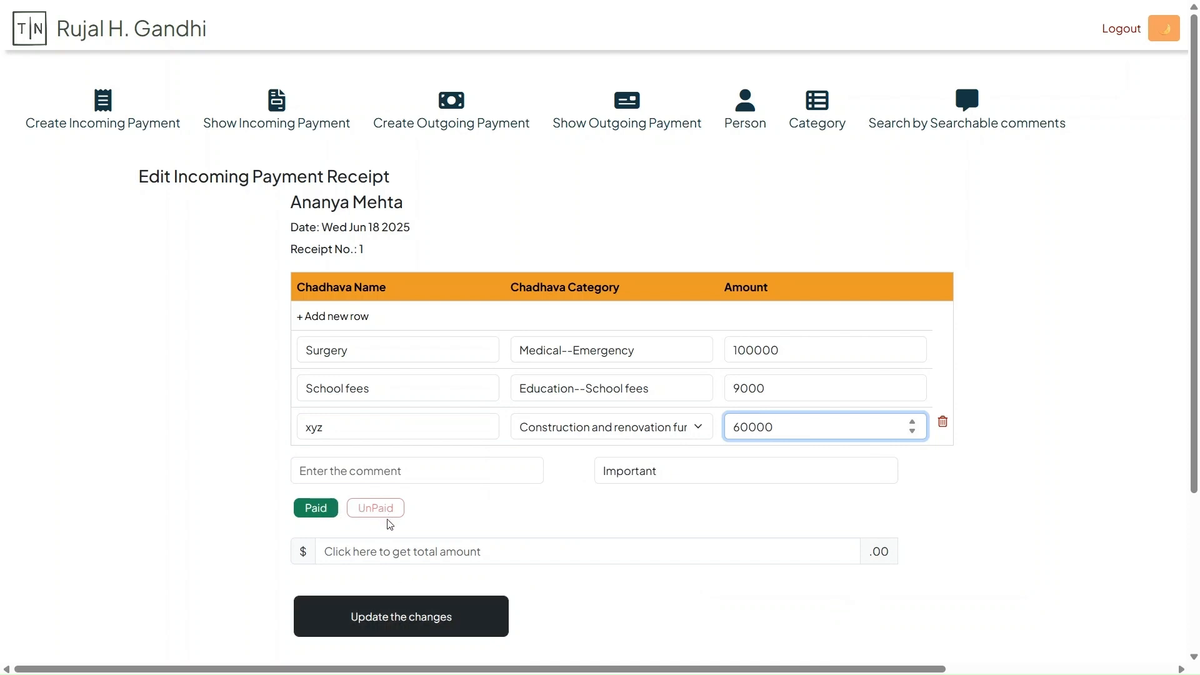
Update the receipt with its recalculated total and check the Dharmshala construction amount in the summary
left_click(388, 623)
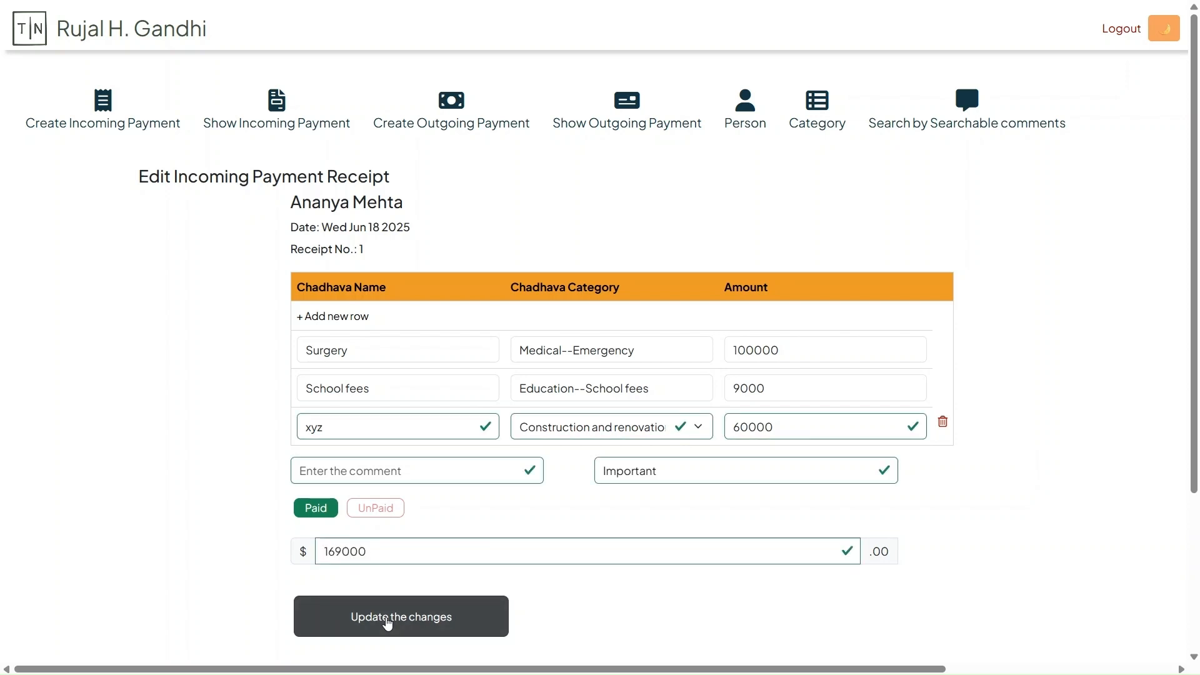
left_click(386, 619)
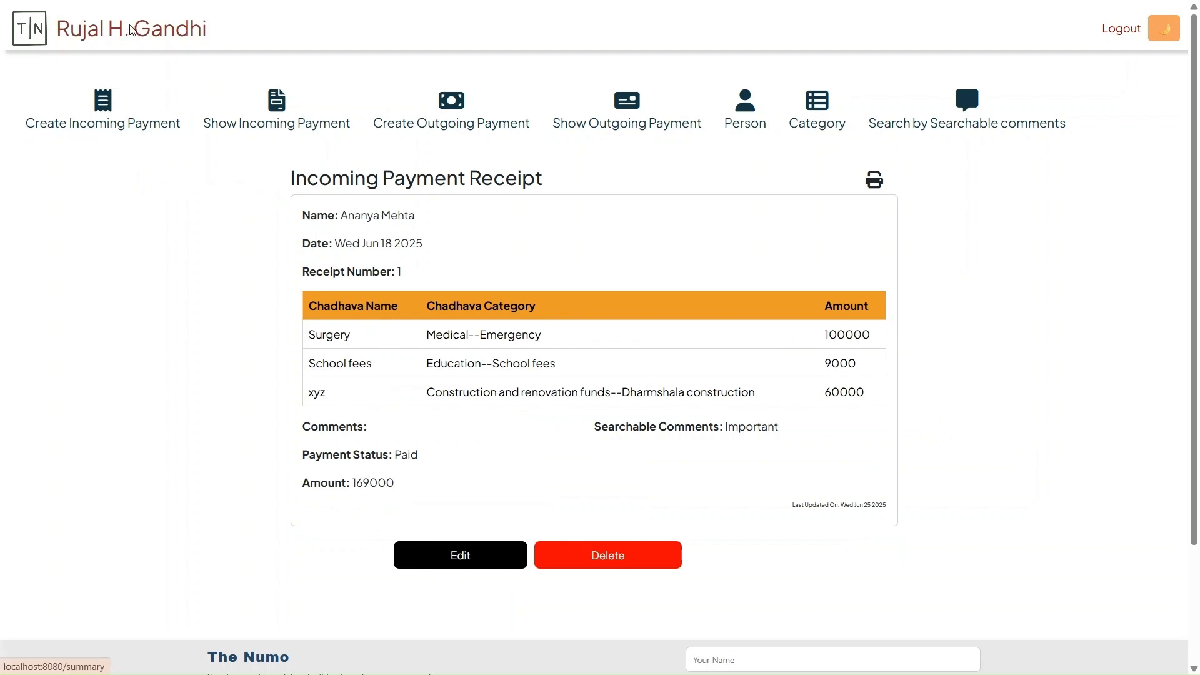
key("alt+Left")
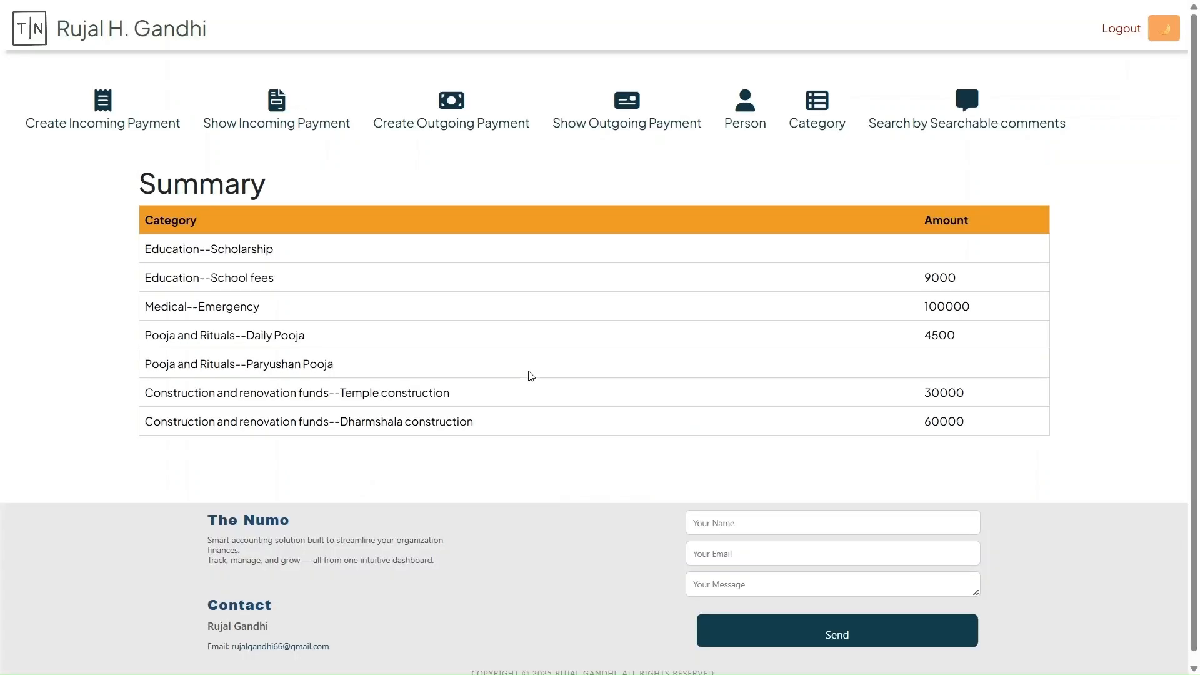
double_click(944, 421)
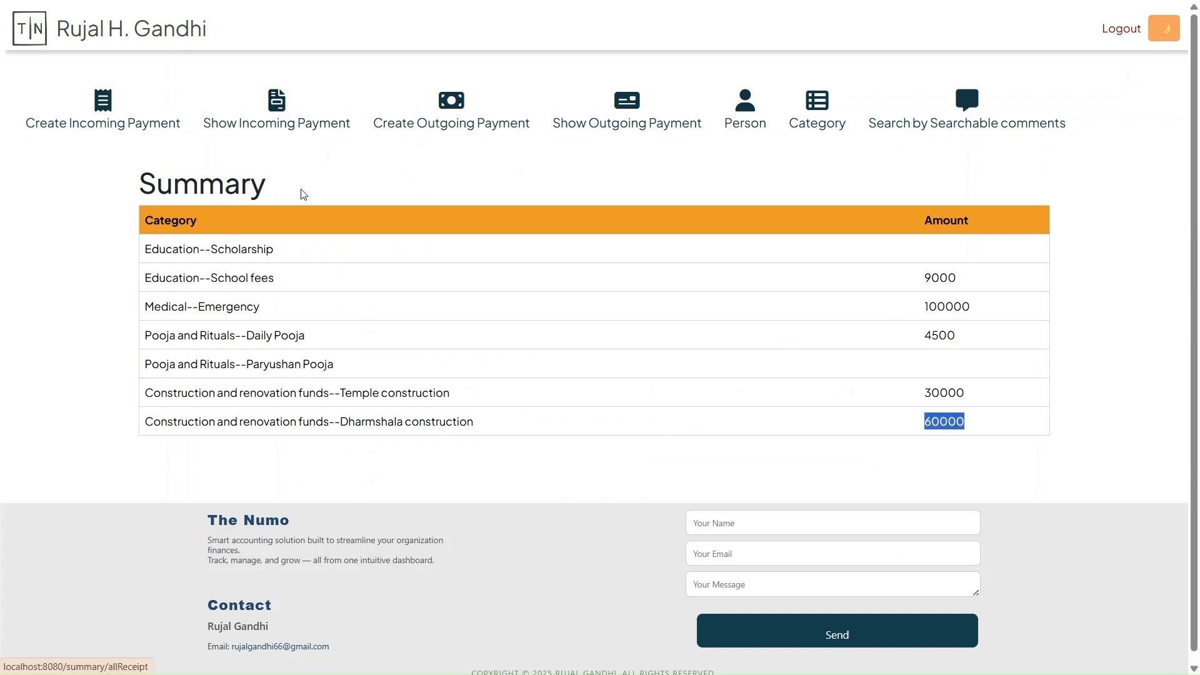
Delete the first incoming payment receipt, which contains the Surgery, School fees and xyz rows
left_click(289, 124)
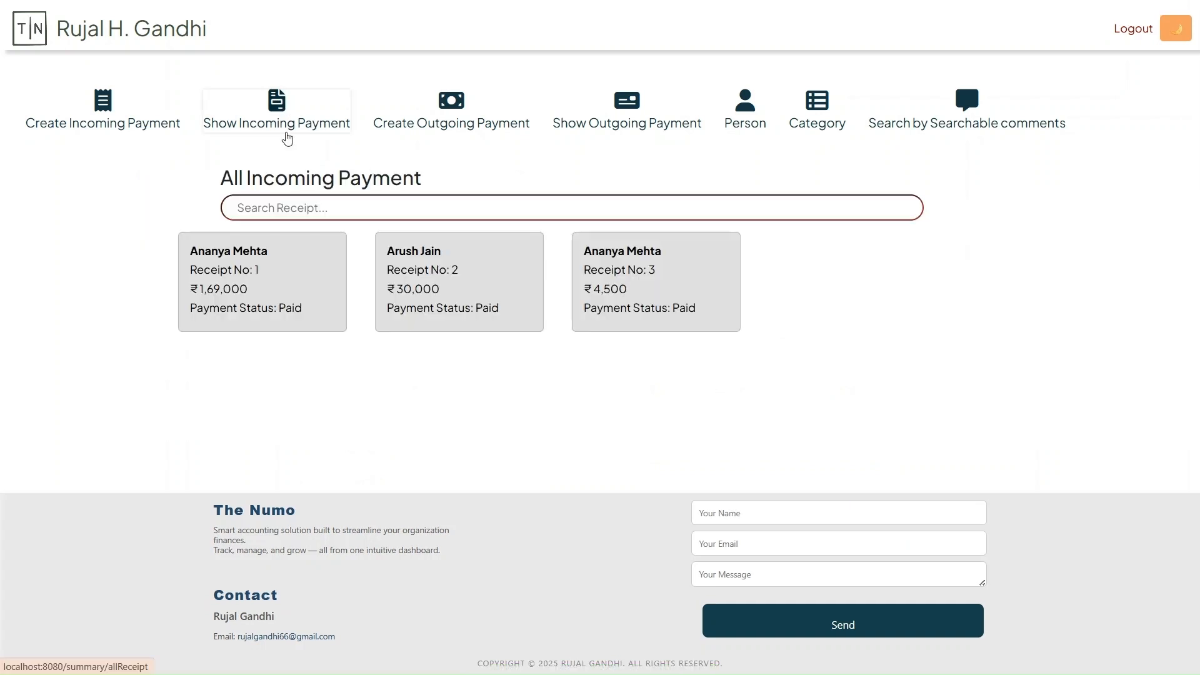
left_click(260, 306)
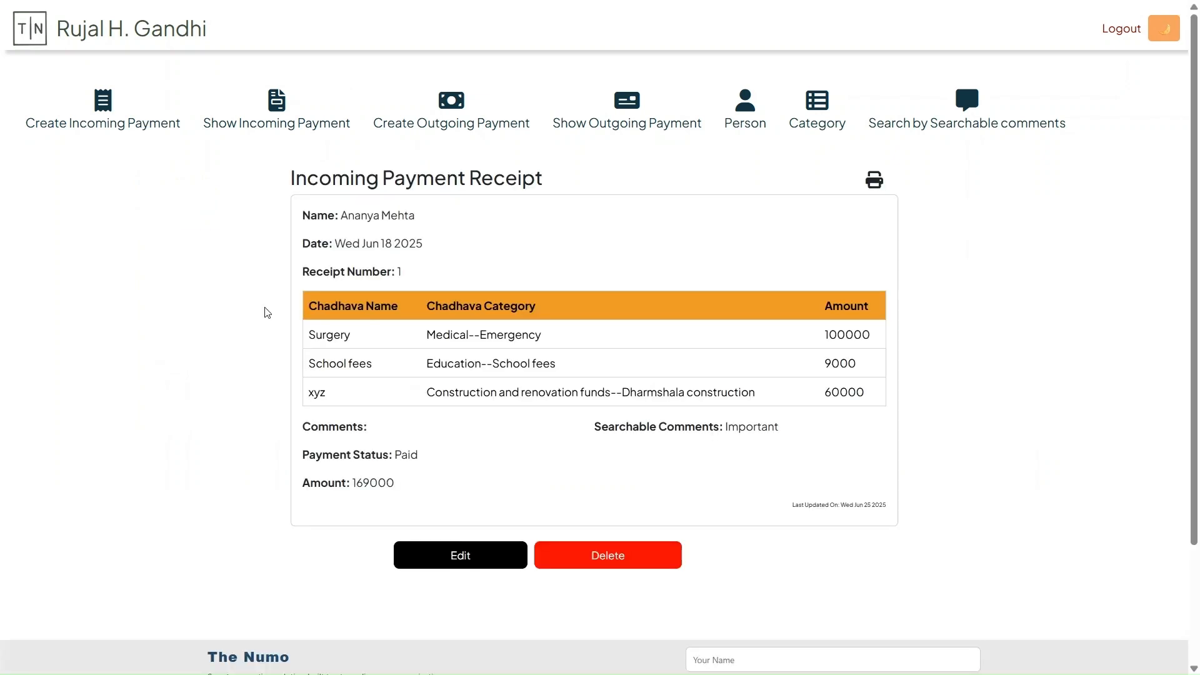
left_click(593, 555)
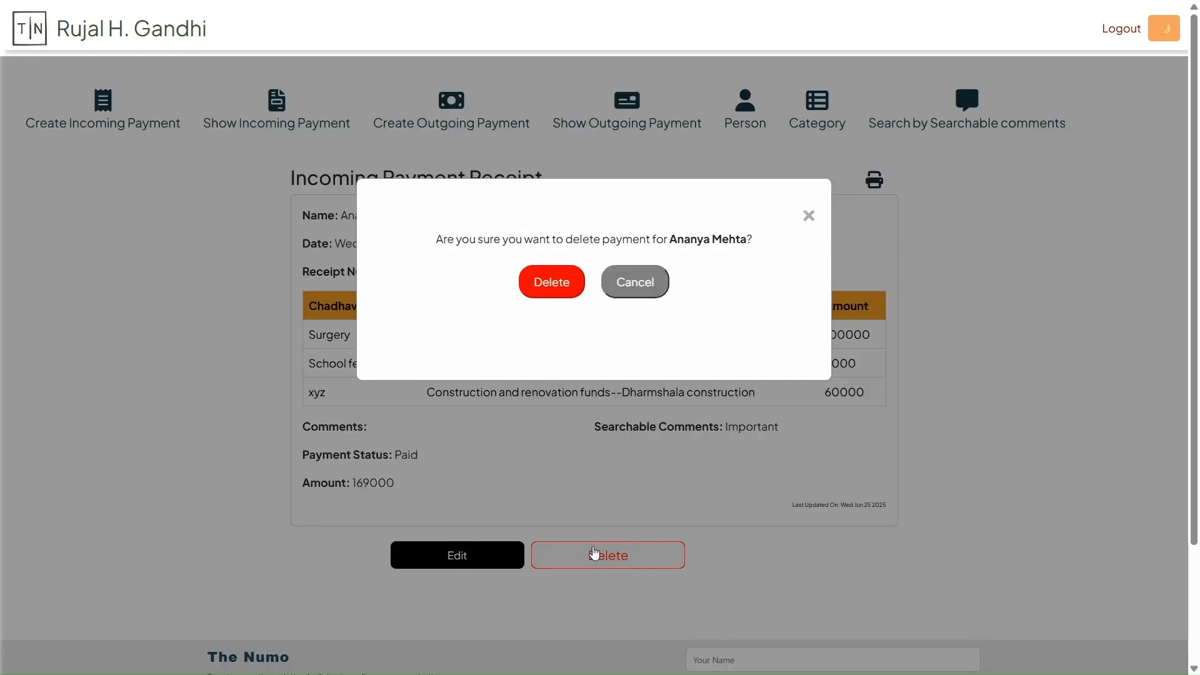
left_click(545, 292)
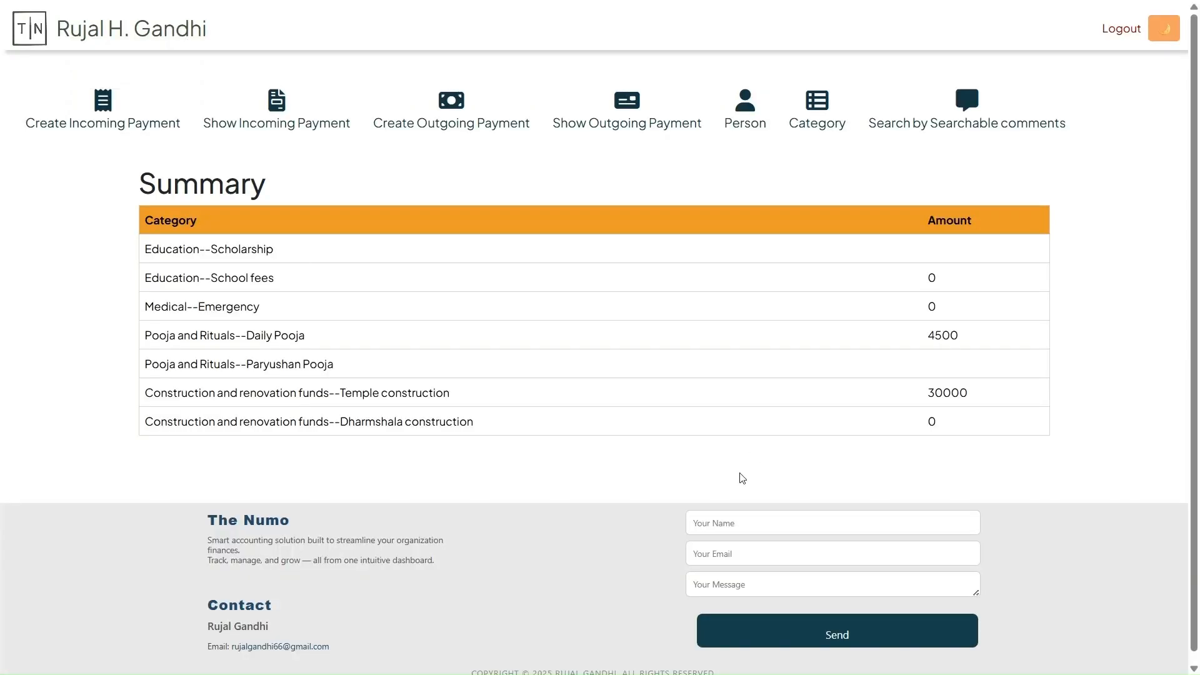
Preview the printout of the incoming Temple renovation receipt, then cancel printing
left_click(290, 112)
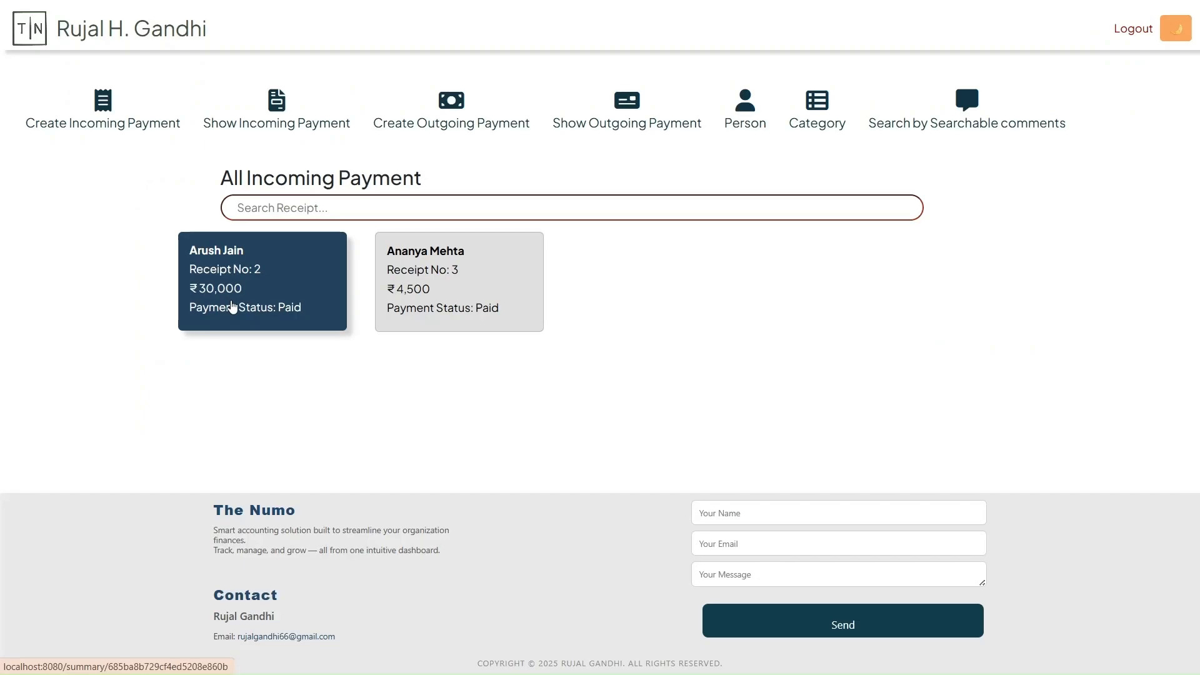
left_click(232, 307)
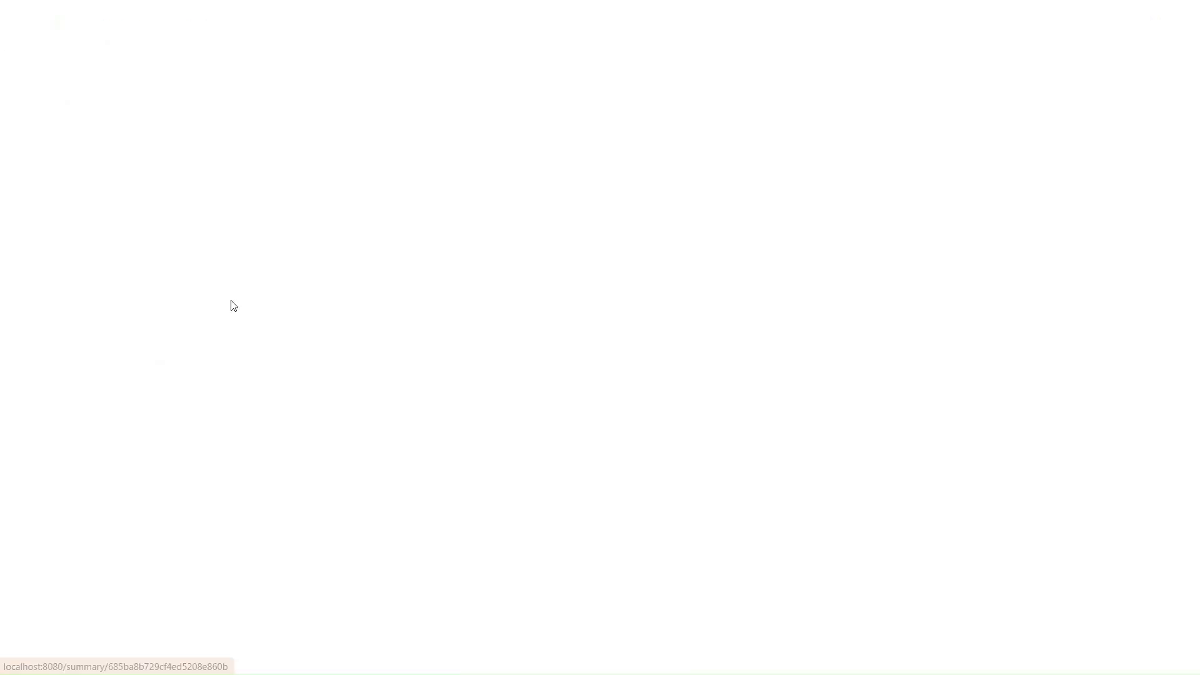
left_click(873, 183)
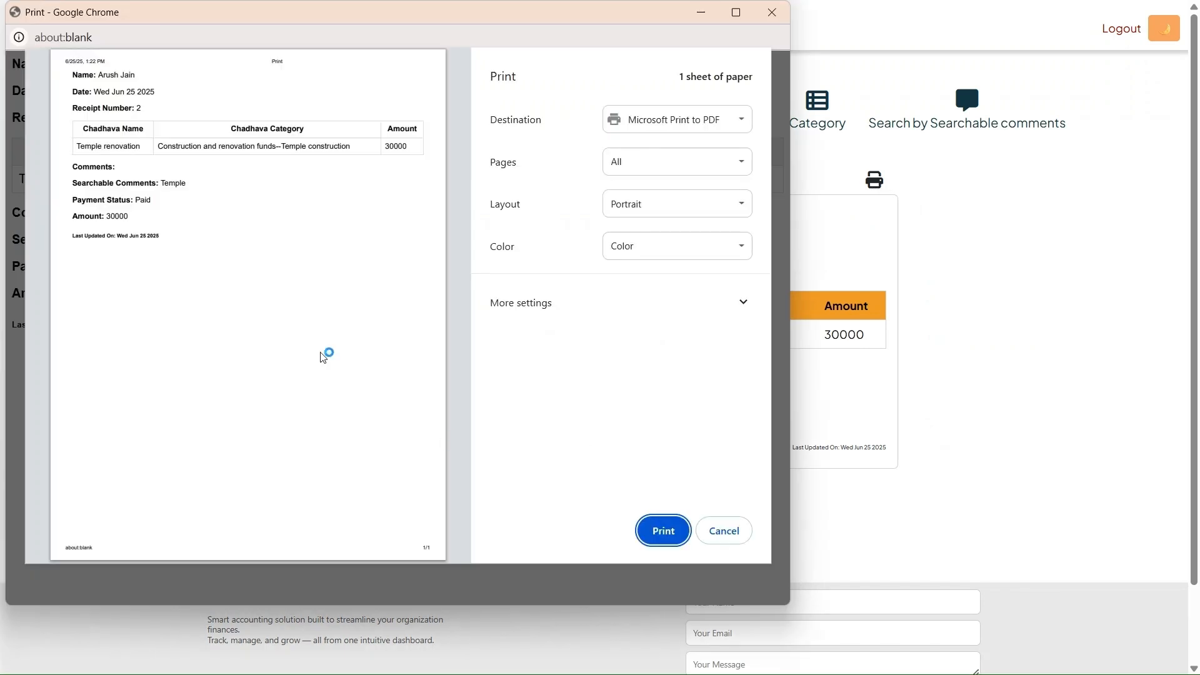
left_click(724, 532)
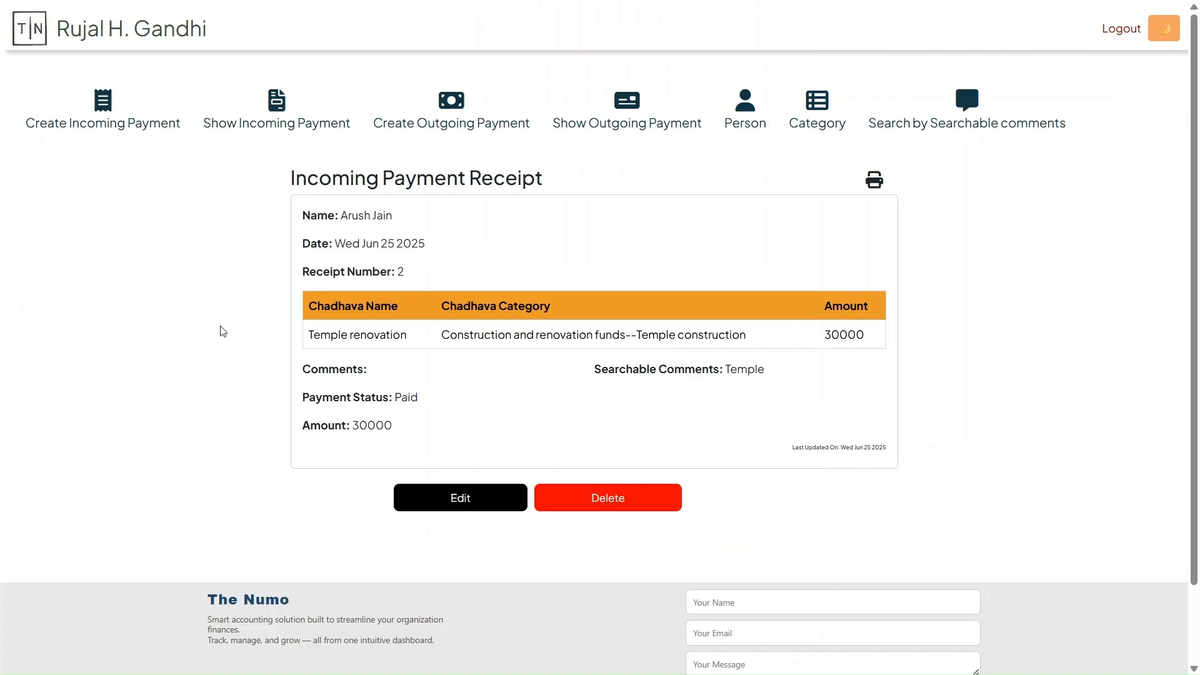
Fill in a new outgoing payment to Health care Hospital with description Surgery, category Medical--Emergency and amount 10000
left_click(461, 126)
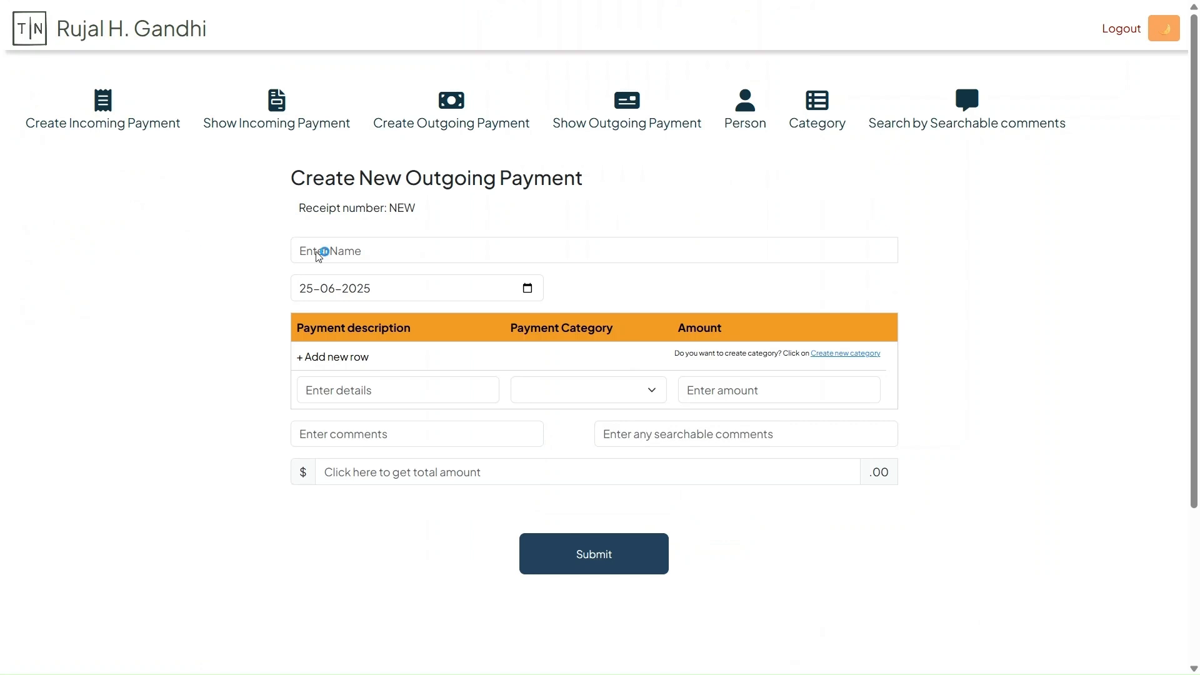
left_click(362, 253)
type("Health care Hospital")
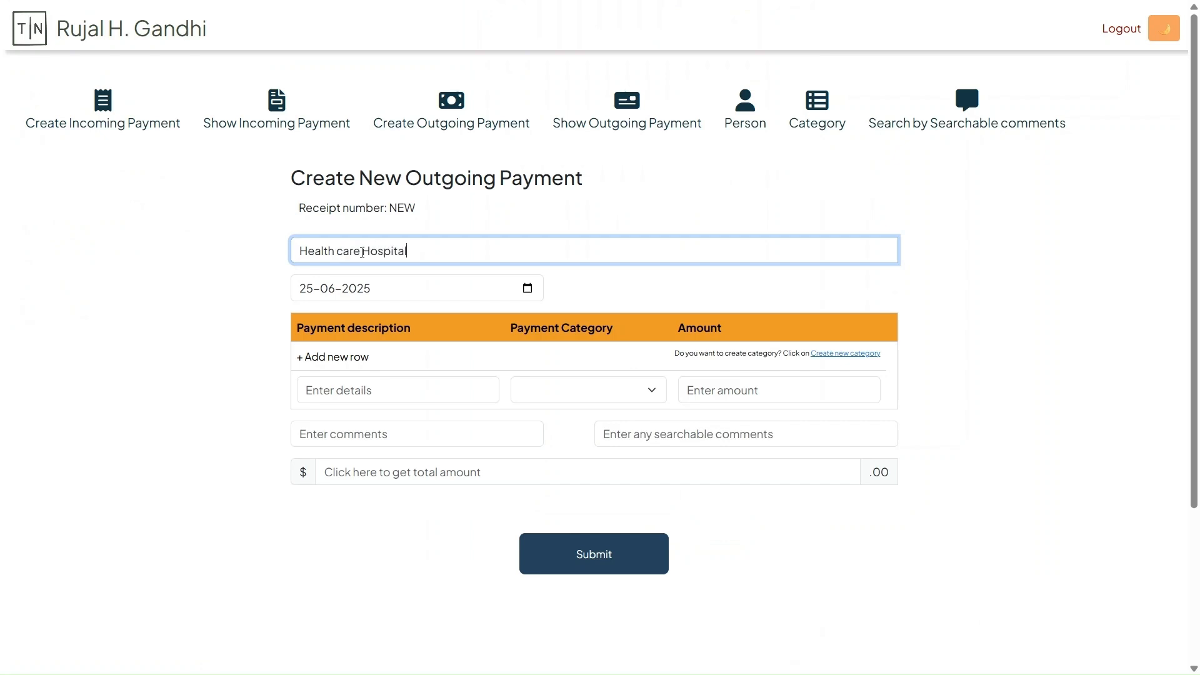
left_click(326, 392)
type("Surgery")
left_click(576, 381)
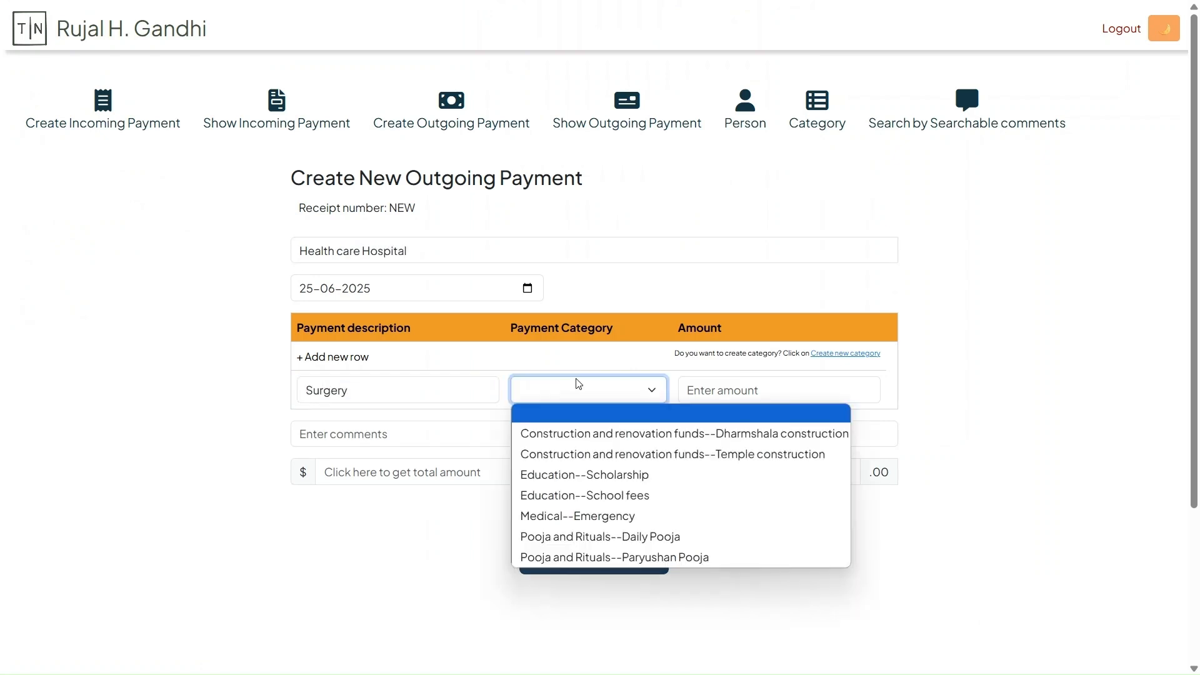
left_click(590, 514)
left_click(747, 392)
type("100000")
key("BackSpace")
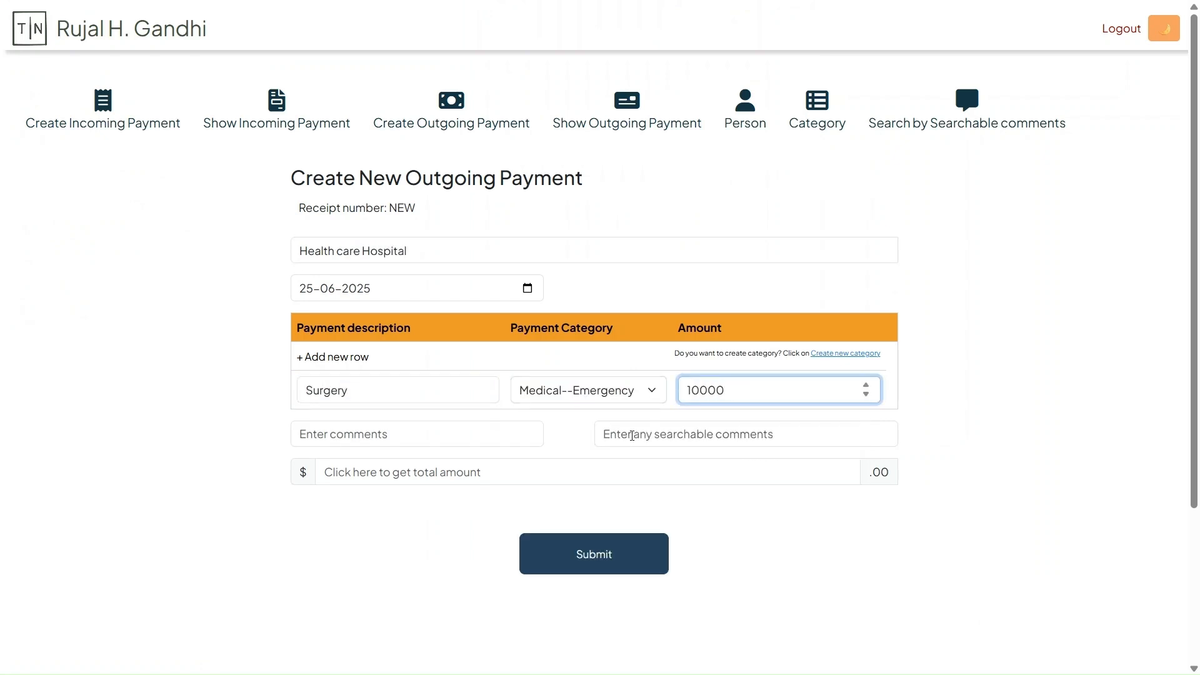
Add the searchable comment Surgey, calculate the total, submit the payment and check the Medical--Emergency amount in the summary
left_click(687, 434)
type("Surgey")
left_click(442, 474)
left_click(598, 567)
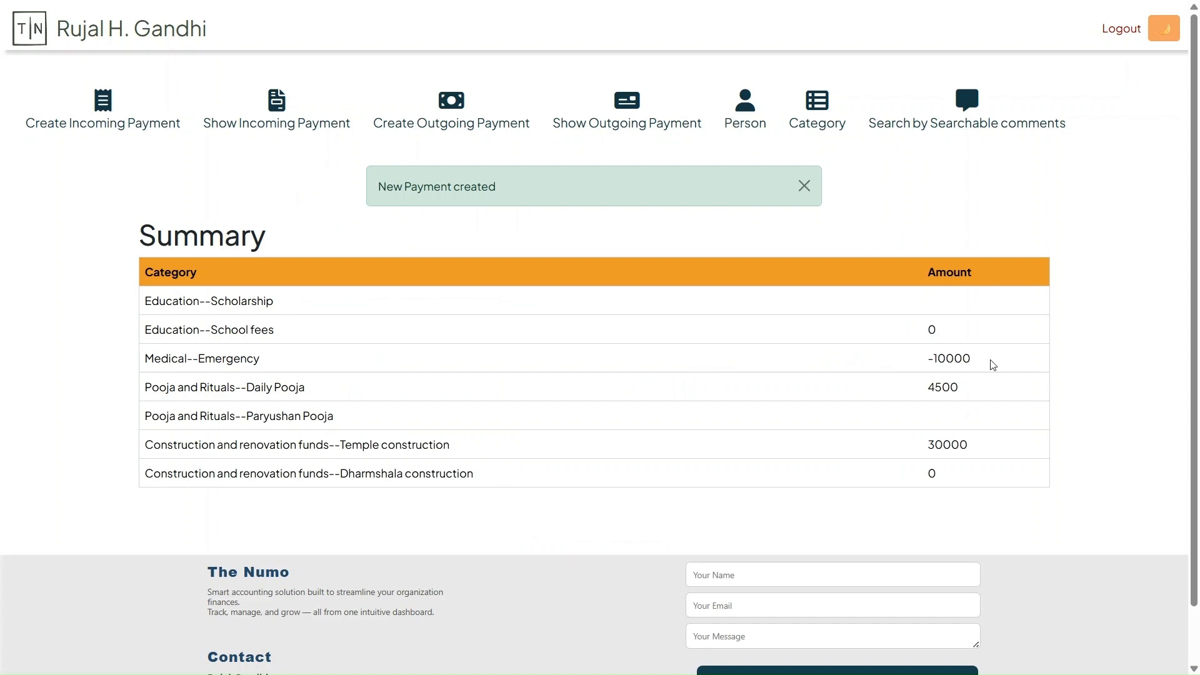
left_click_drag(981, 359, 916, 351)
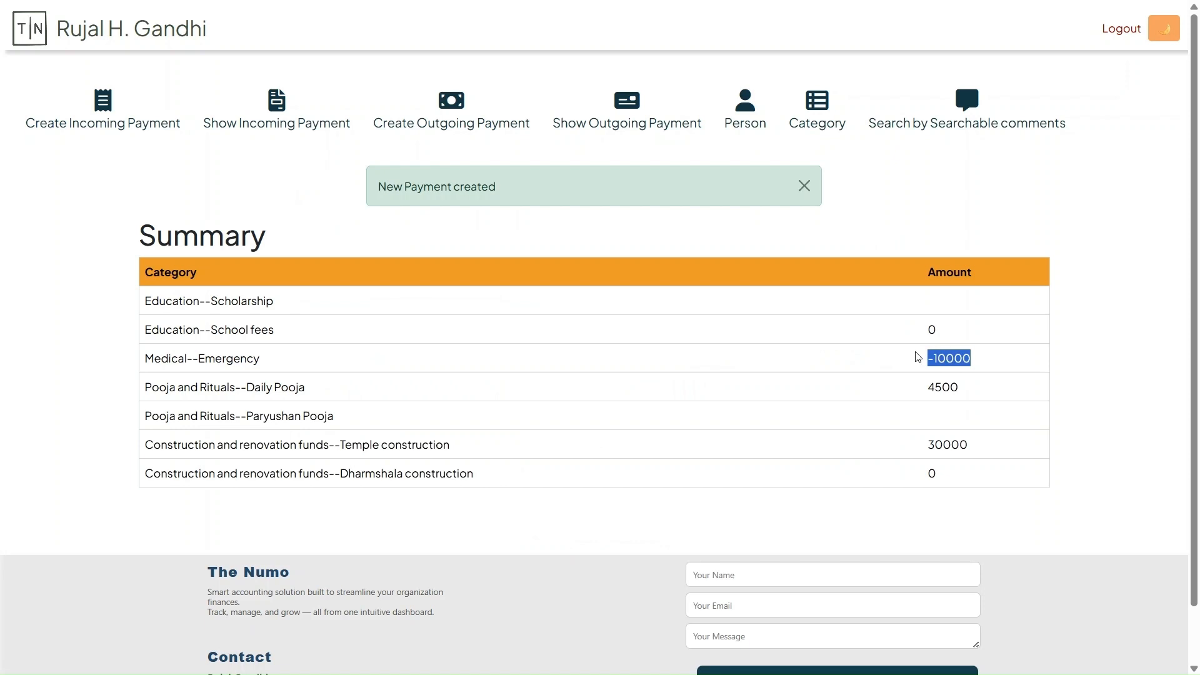
Start a new outgoing payment to New English School with the description School fees
left_click(444, 100)
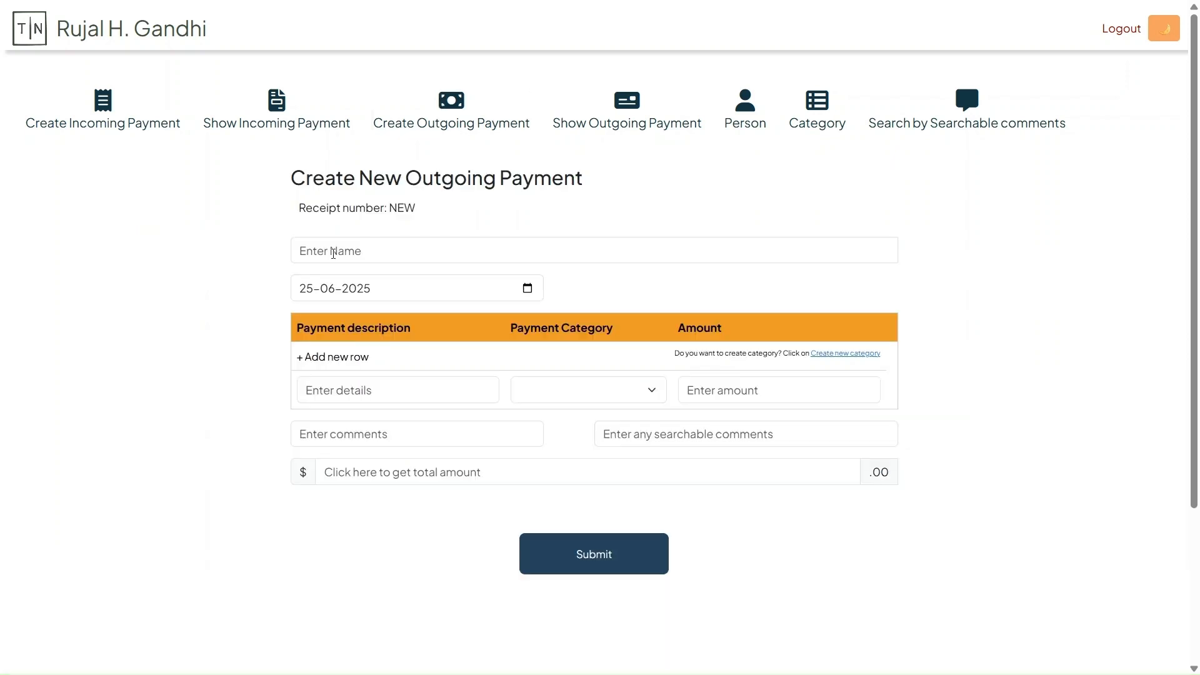
left_click(333, 253)
type("School")
key("Home")
type("New En")
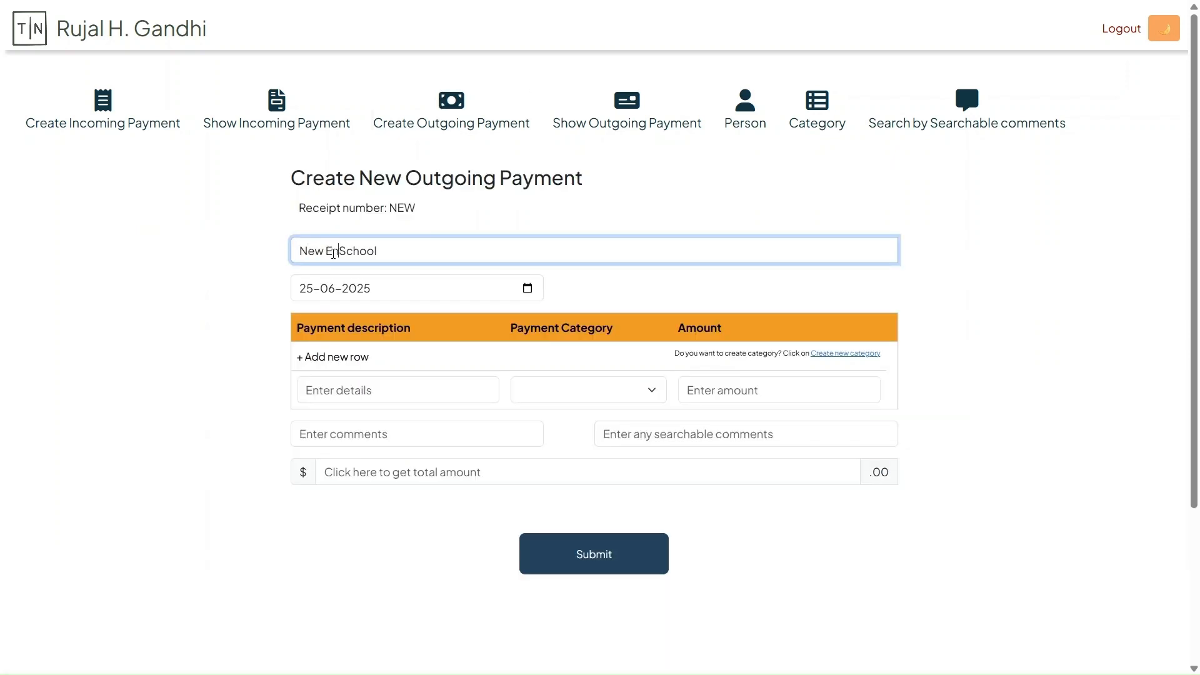
type("glish")
left_click(420, 384)
type("School fees")
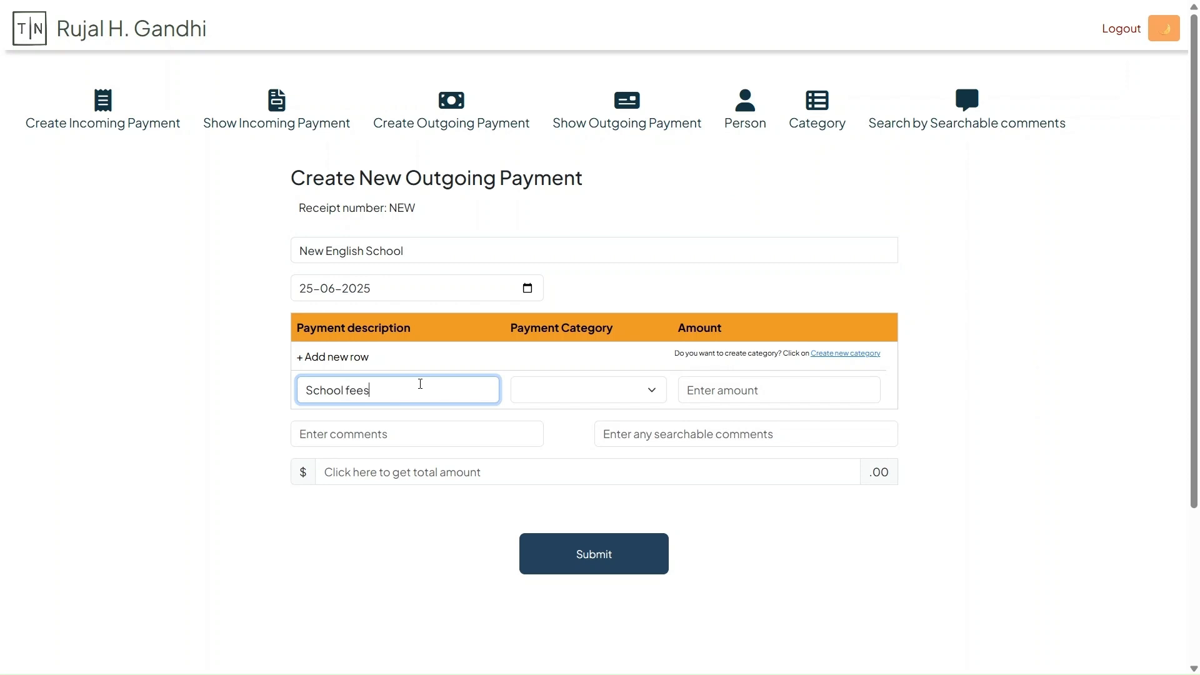
Set the school payment's category to Education--School fees and amount to 2000, calculate the total and submit it
left_click(563, 391)
left_click(606, 497)
key("Tab")
type("2000")
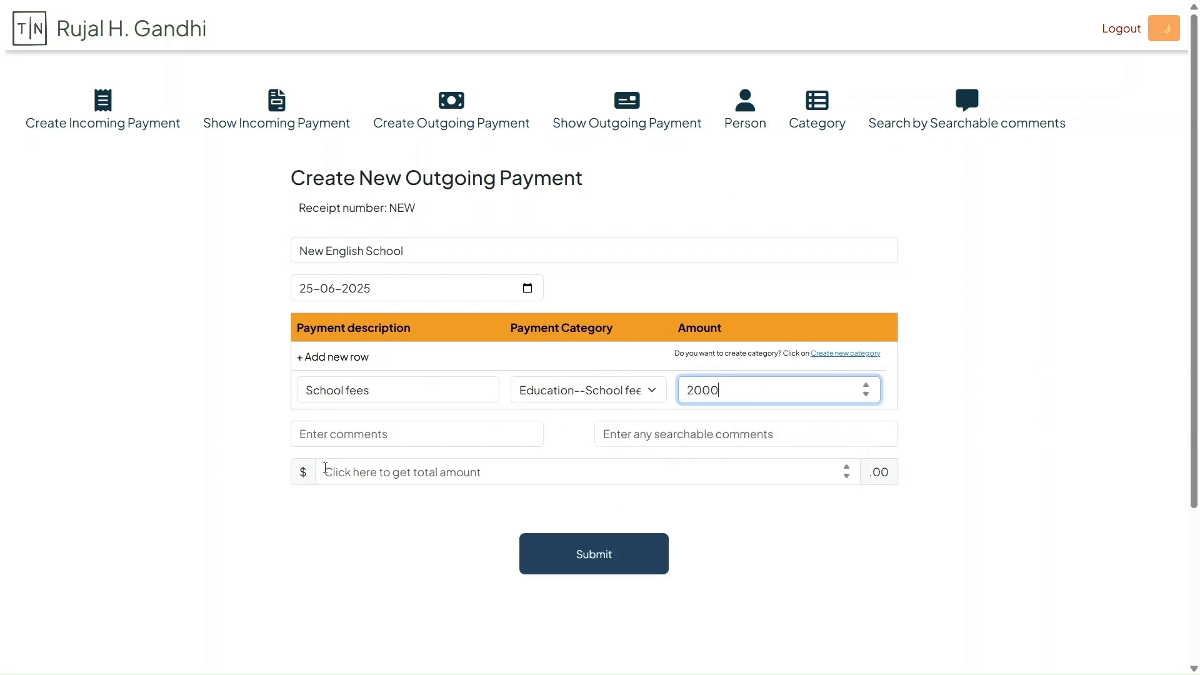
left_click(326, 470)
left_click(588, 551)
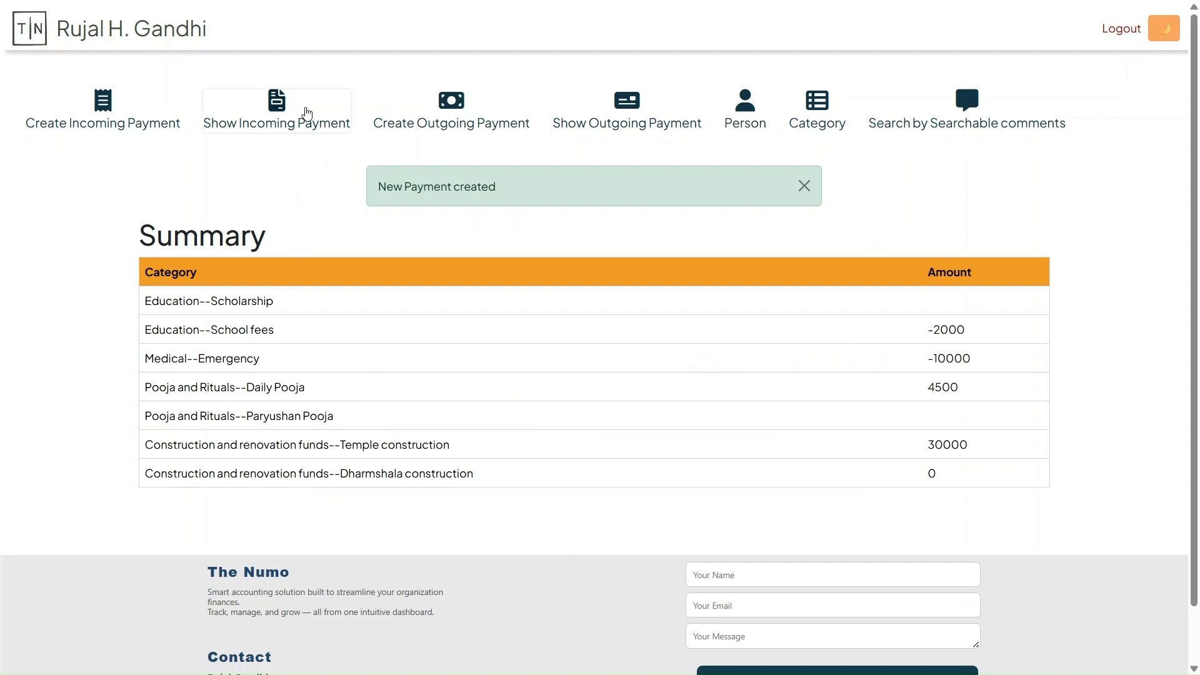
Start a new outgoing payment to Construction company with the description Temple
left_click(455, 121)
left_click(394, 250)
type("Constru")
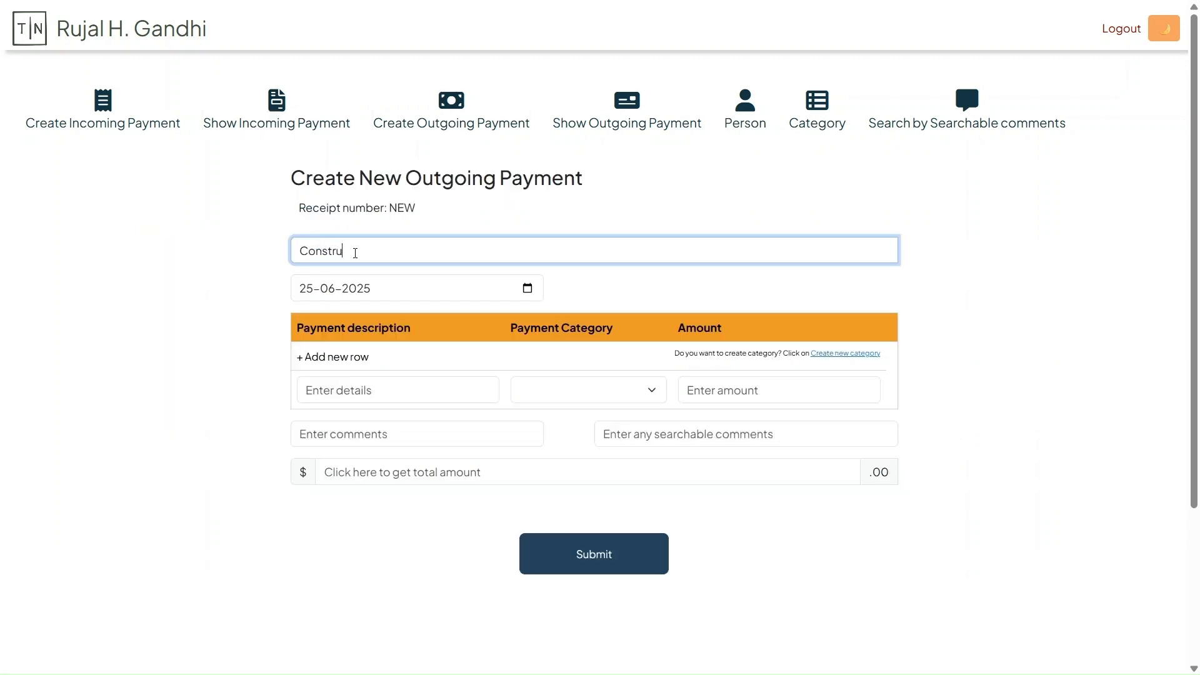
type("ction company")
left_click(367, 392)
type("Temple")
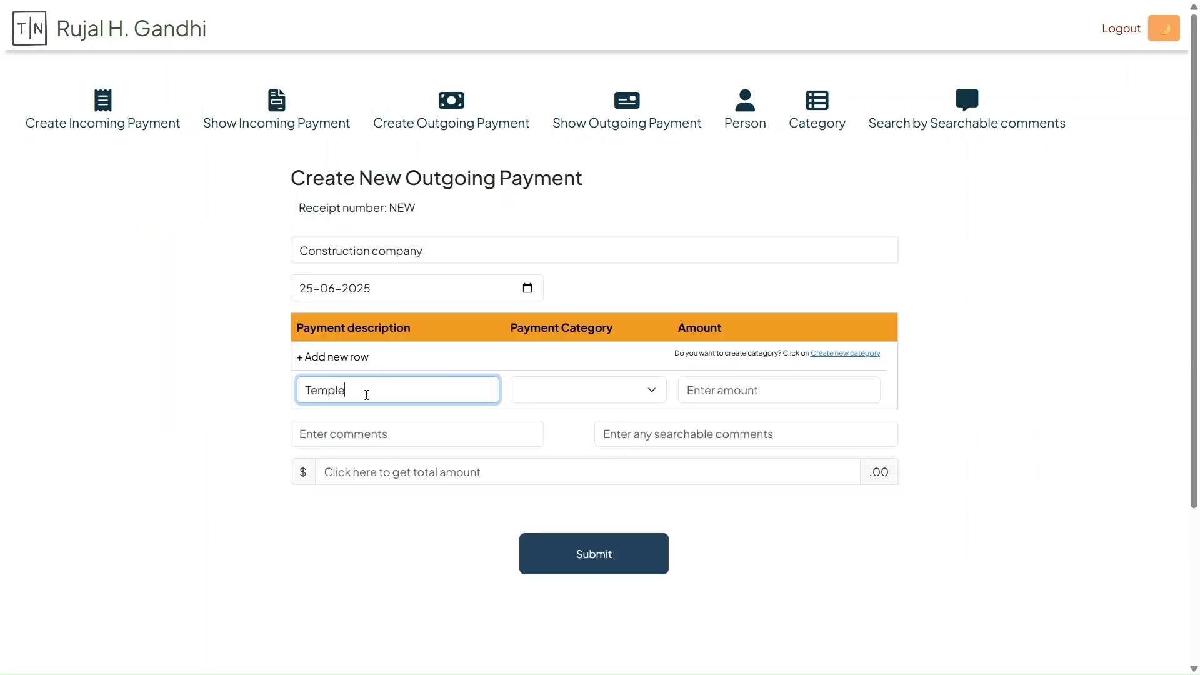
Submit the payment with category Construction and renovation funds--Temple construction, amount 9999 and calculated total, and check that category in the summary
left_click(587, 388)
left_click(663, 453)
left_click(720, 389)
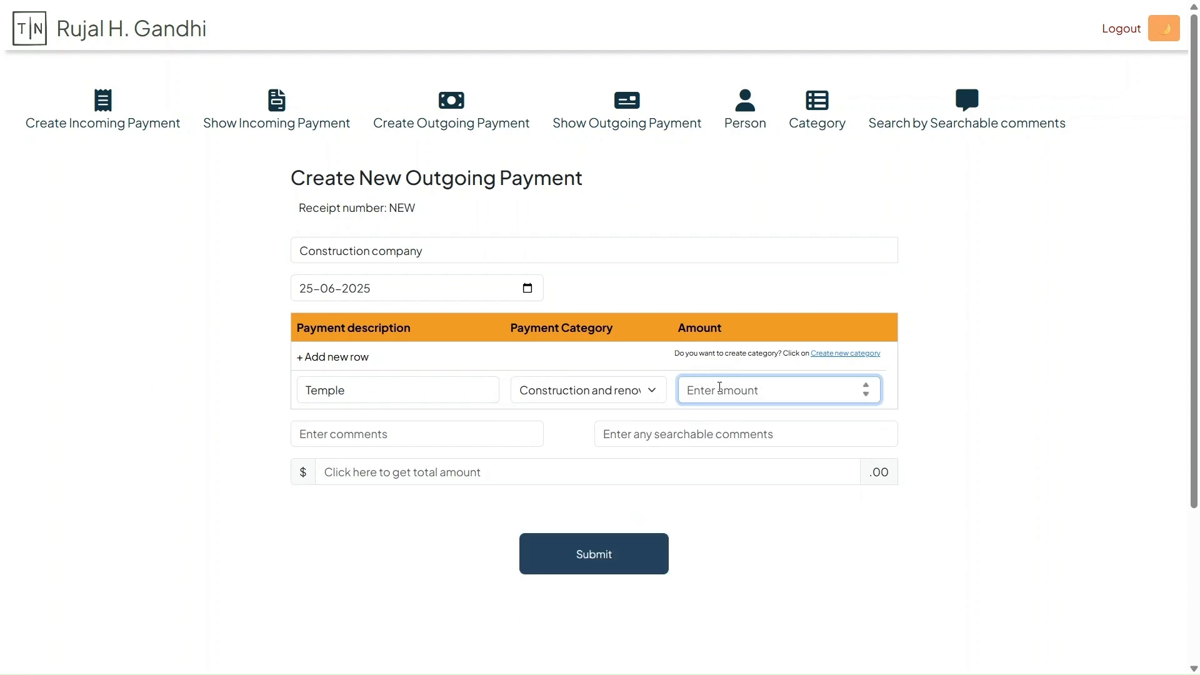
type("9999")
left_click(418, 484)
left_click(603, 558)
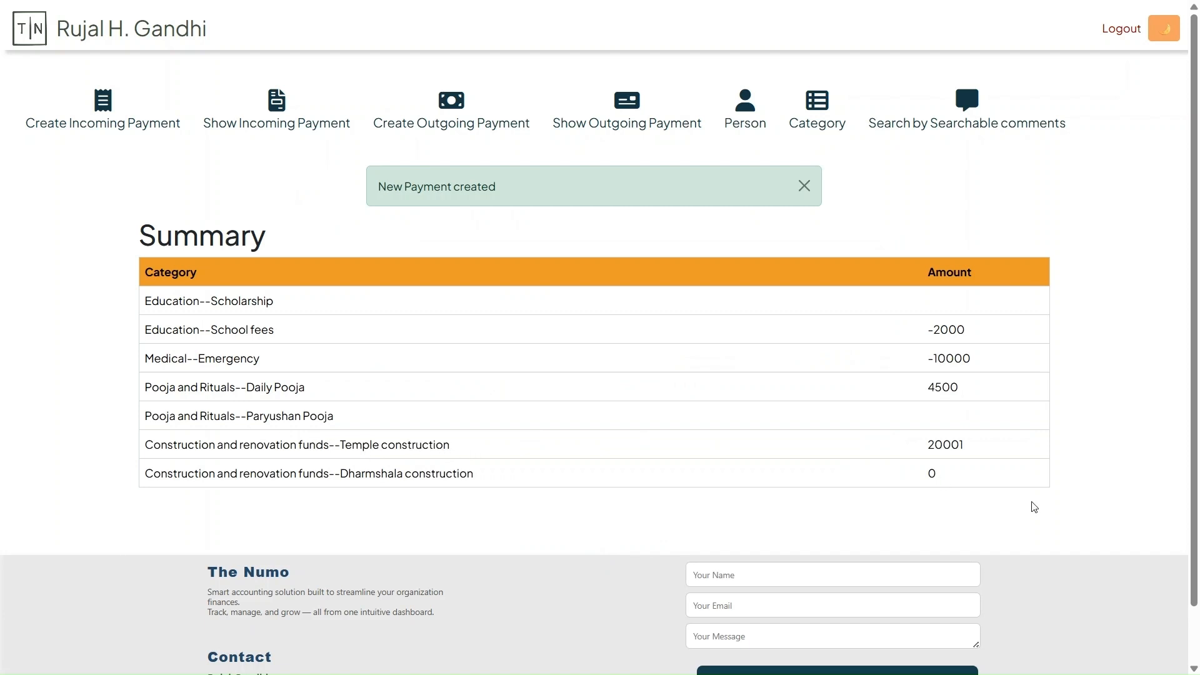
double_click(932, 445)
Add a row named Medicines to the Health care Hospital outgoing payment, with category Medical--Emergency and amount 999
left_click(634, 125)
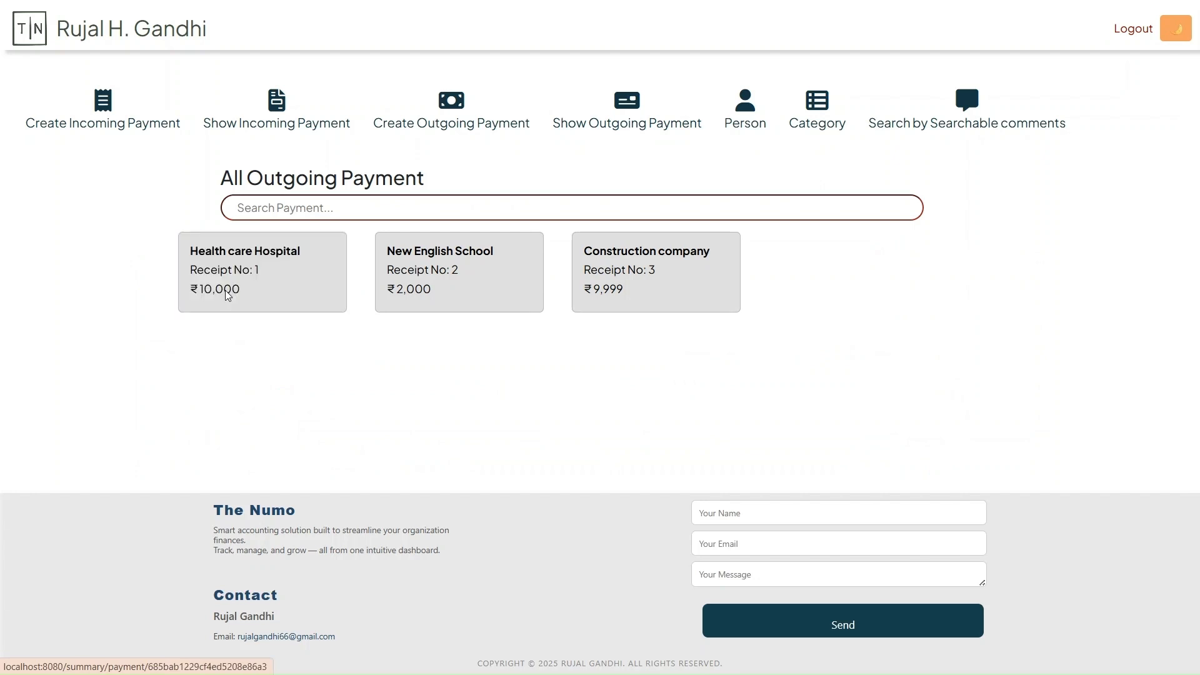
left_click(227, 293)
left_click(437, 454)
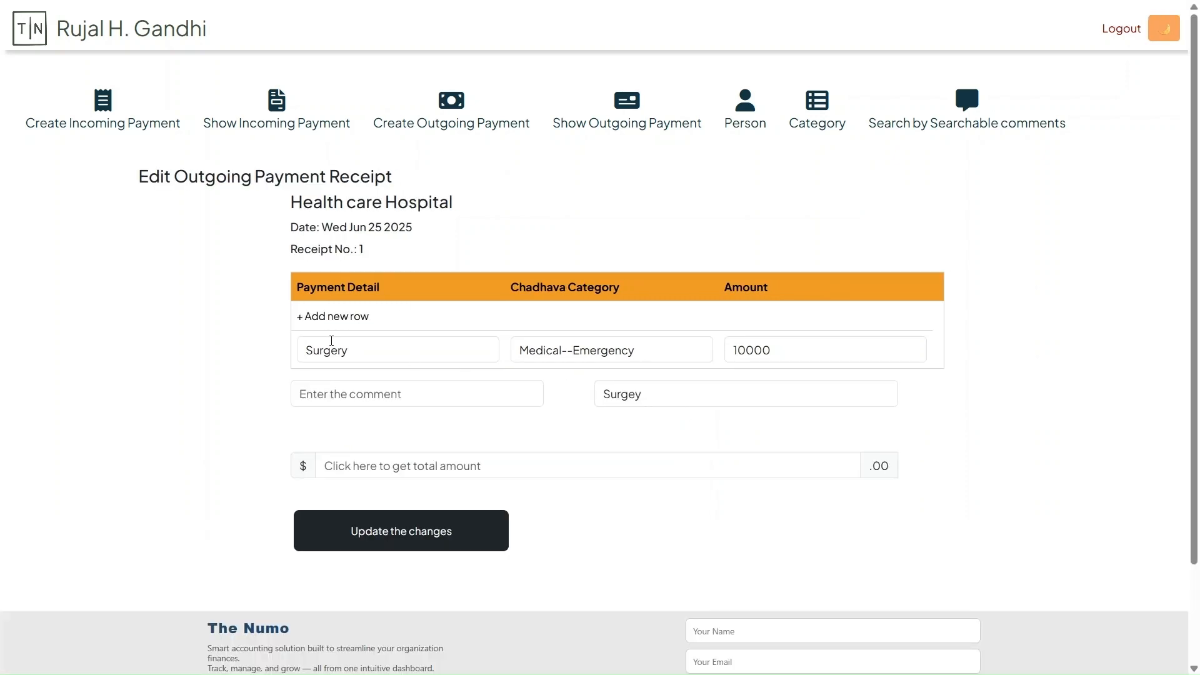
left_click(303, 316)
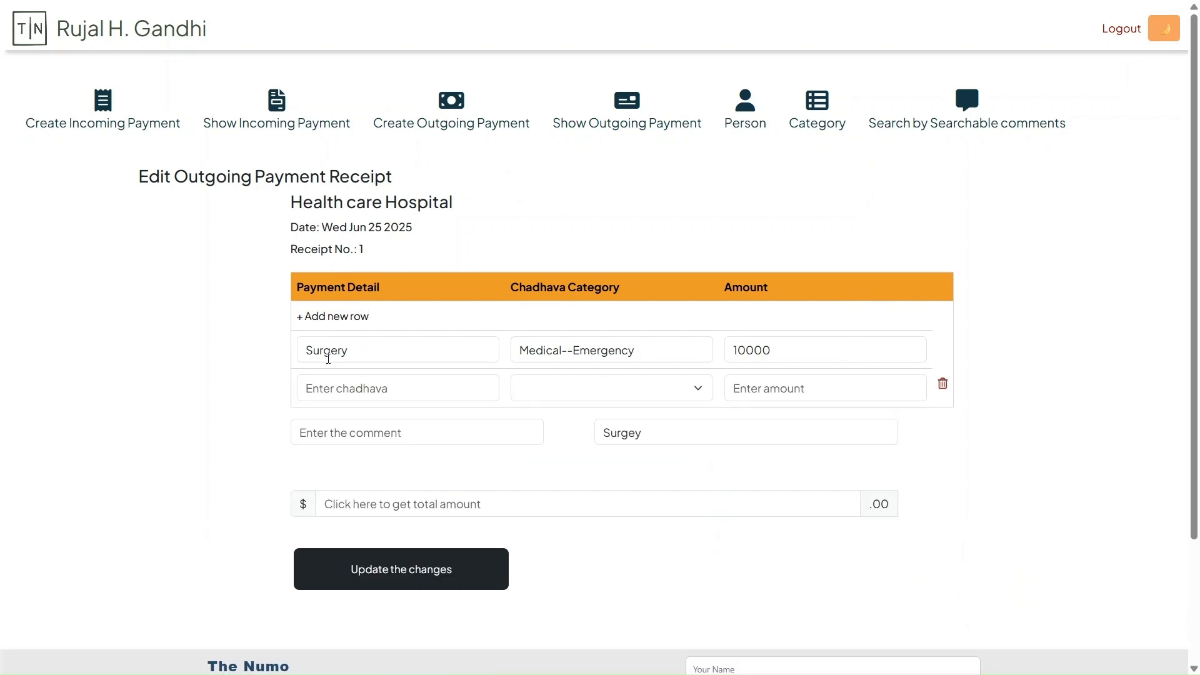
left_click(346, 388)
type("Me")
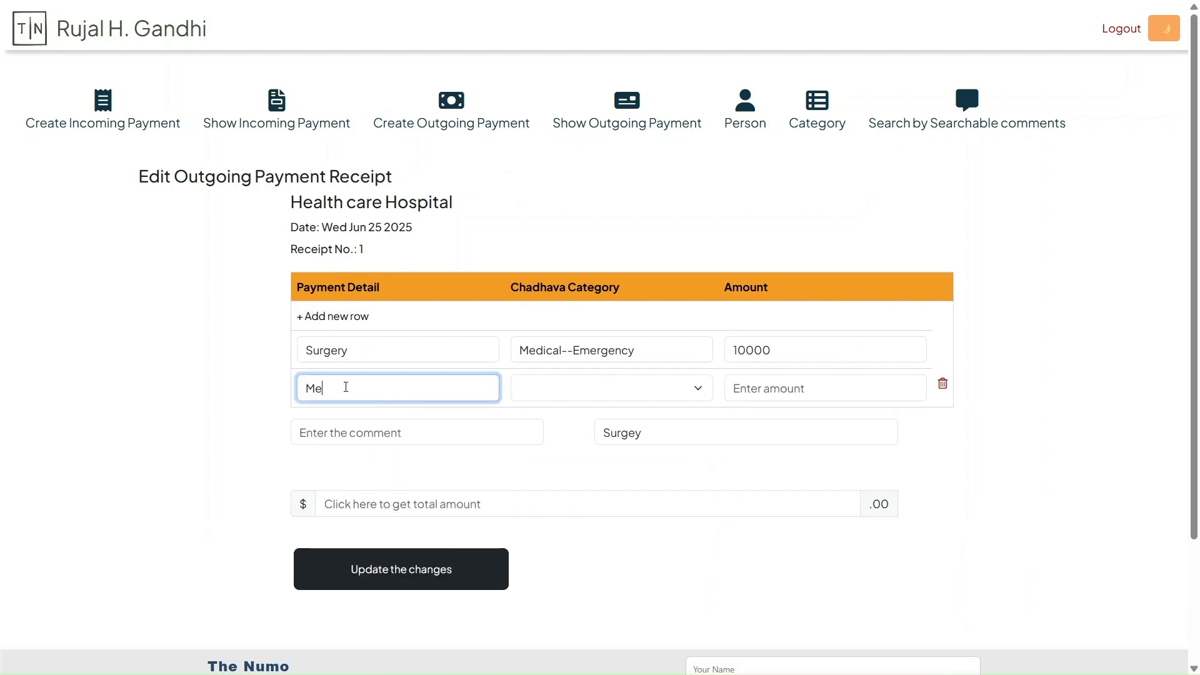
type("dicines")
left_click(632, 387)
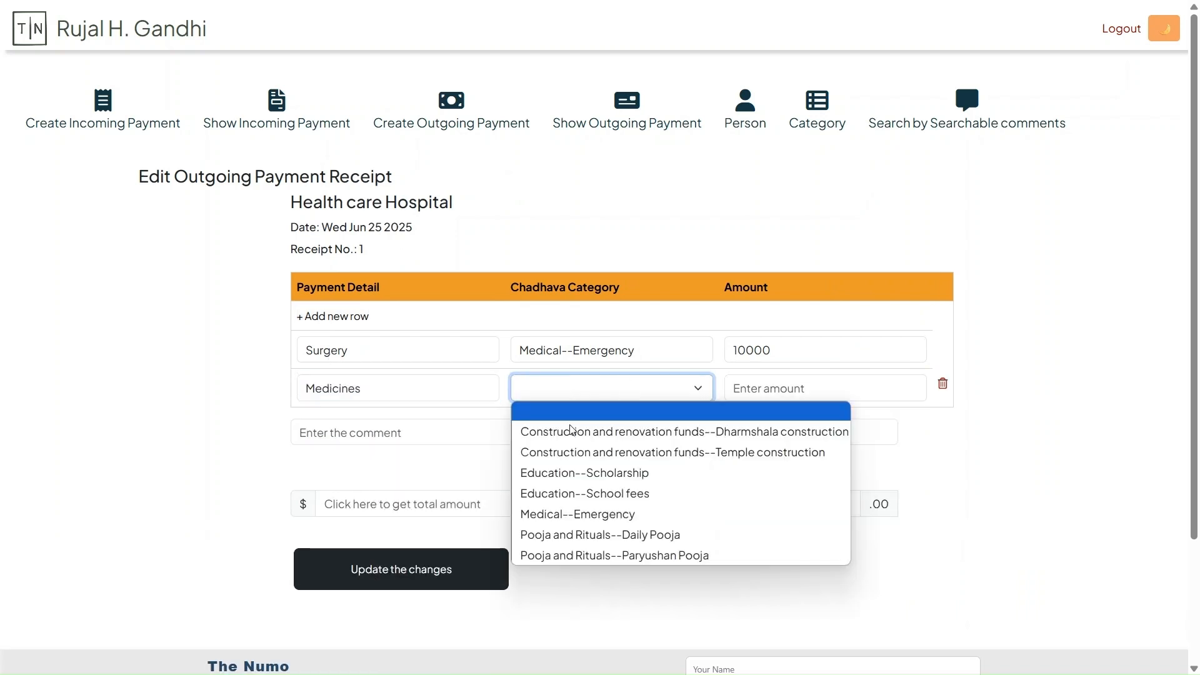
left_click(584, 514)
key("Tab")
type("999")
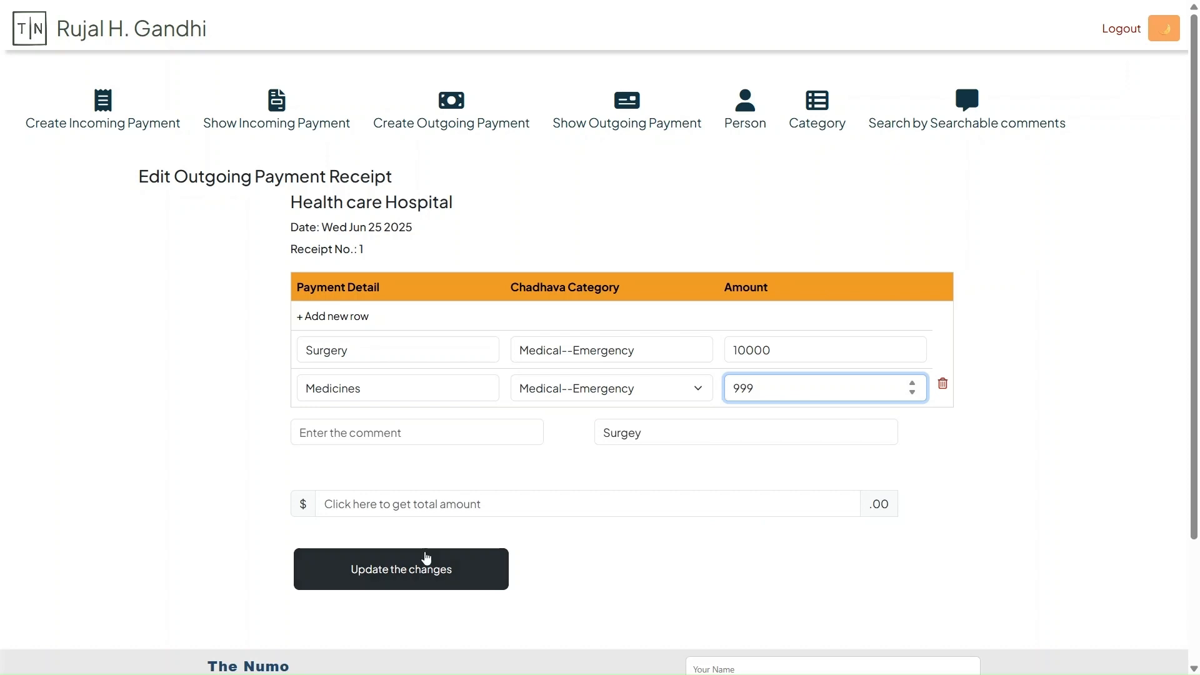
Update the hospital payment with its recalculated total and view the category summary
left_click(355, 574)
left_click(355, 574)
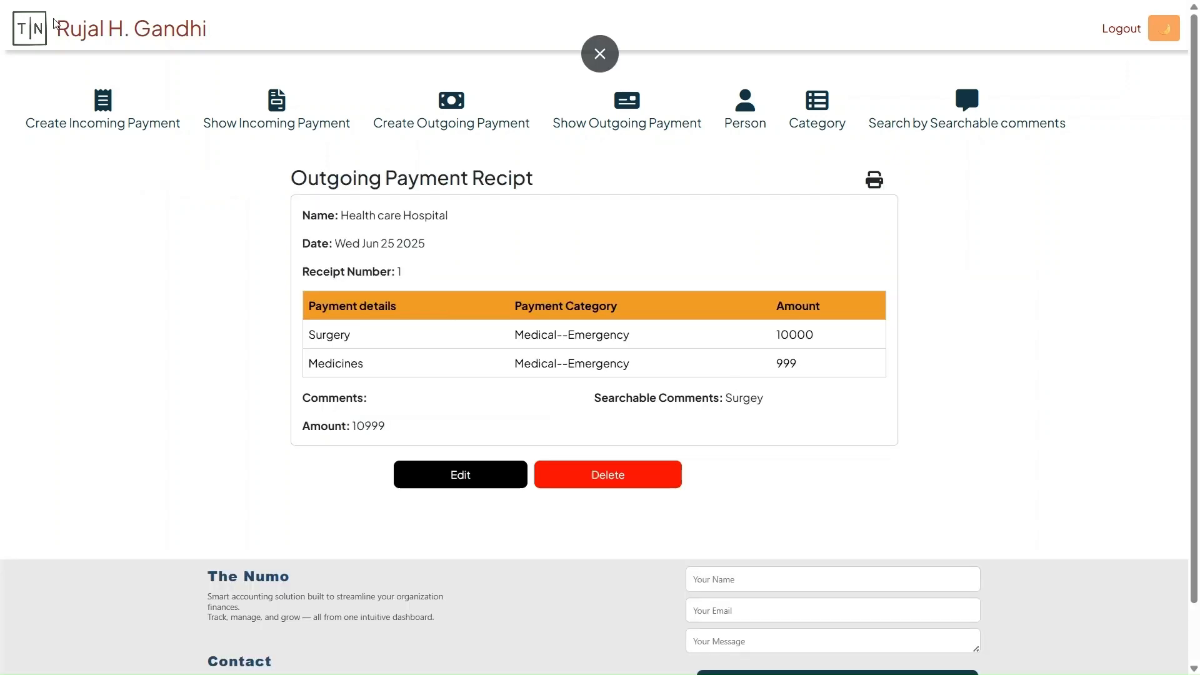
left_click(103, 39)
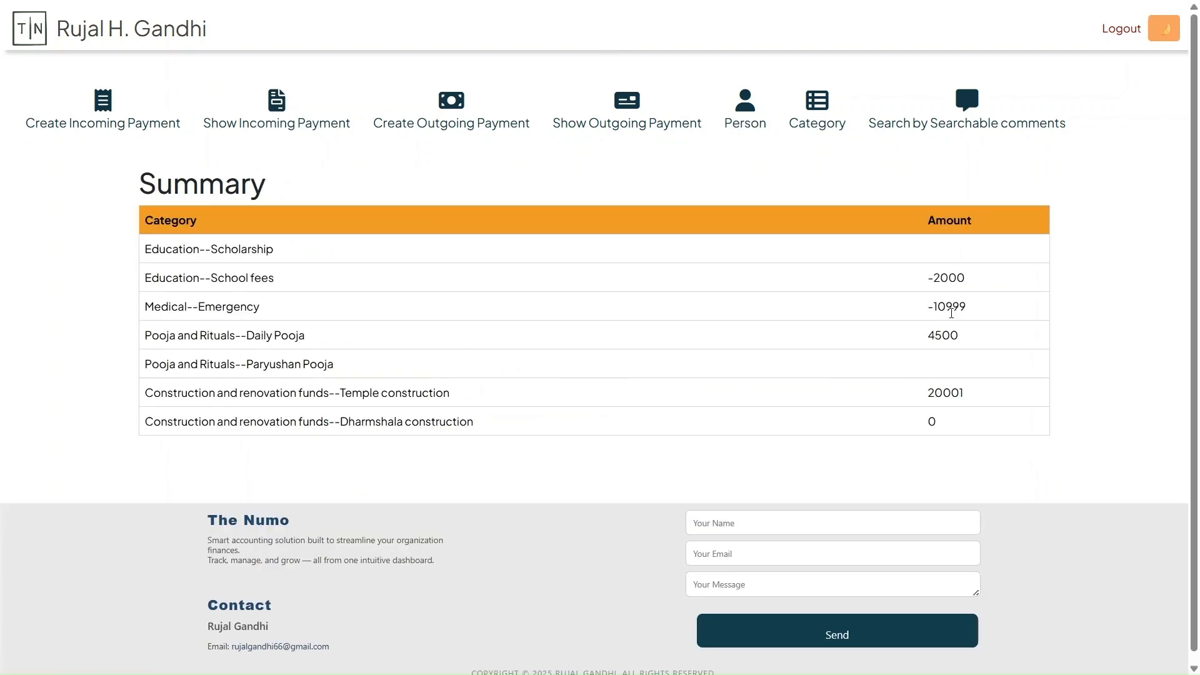
Delete the Health care Hospital outgoing payment and check the Medical--Emergency amount in the category summary
left_click(629, 125)
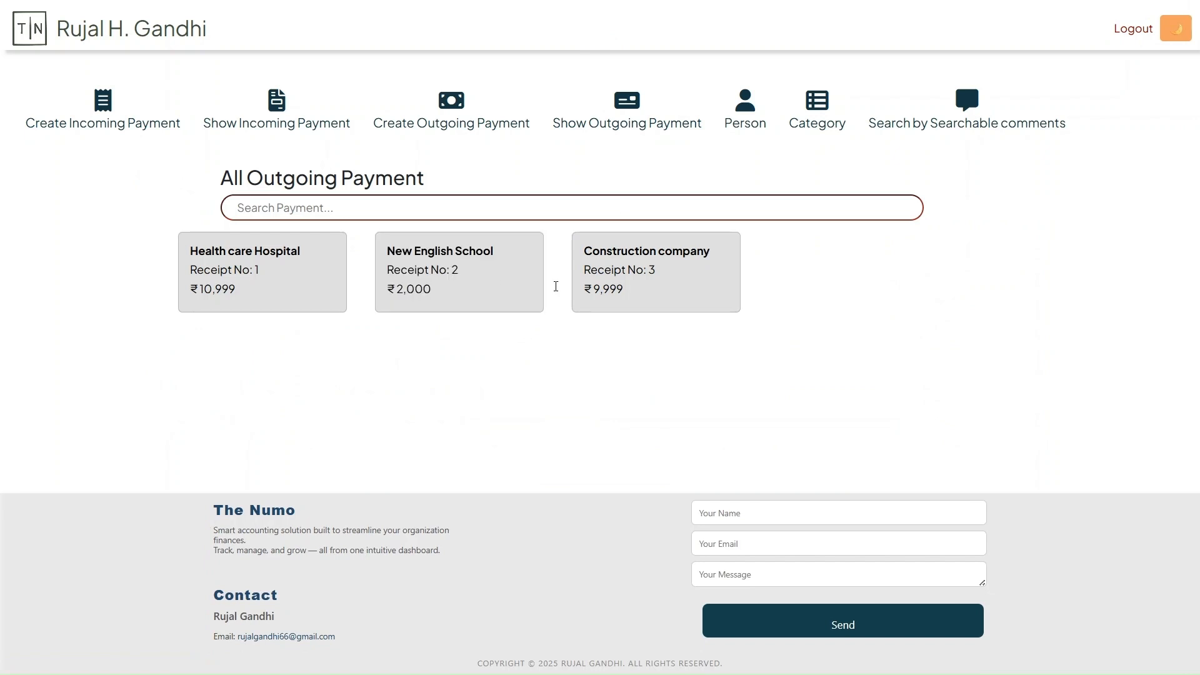
left_click(219, 259)
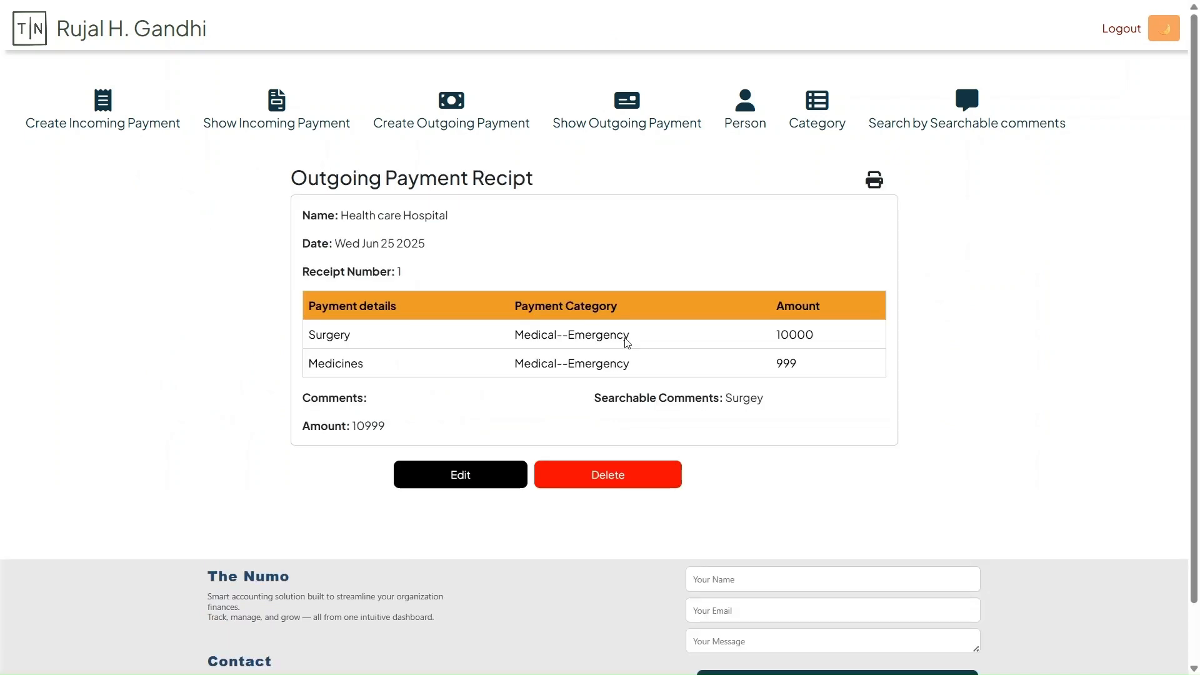
left_click(602, 468)
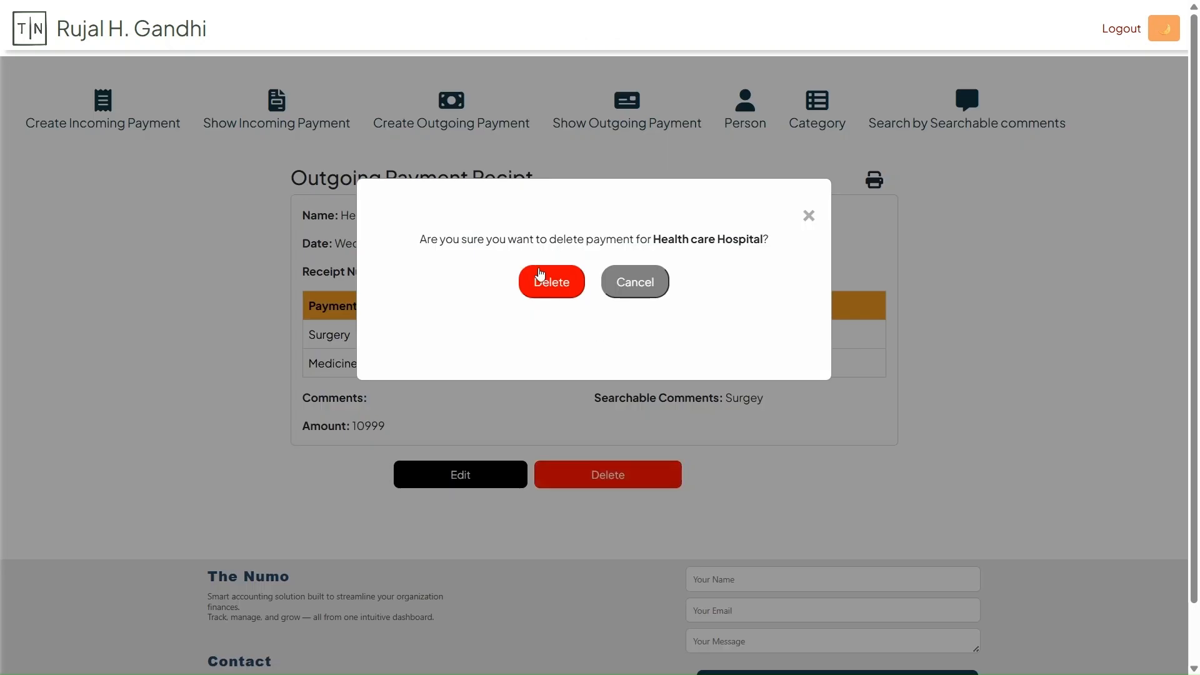
left_click(540, 273)
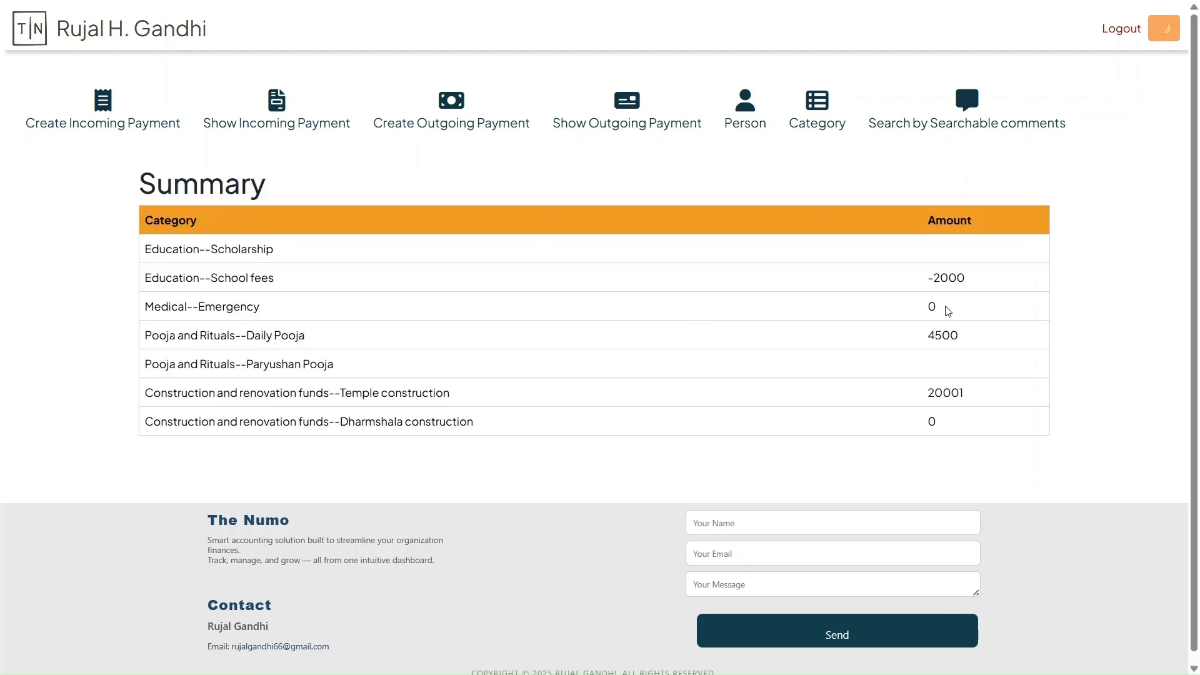
left_click_drag(948, 311, 921, 311)
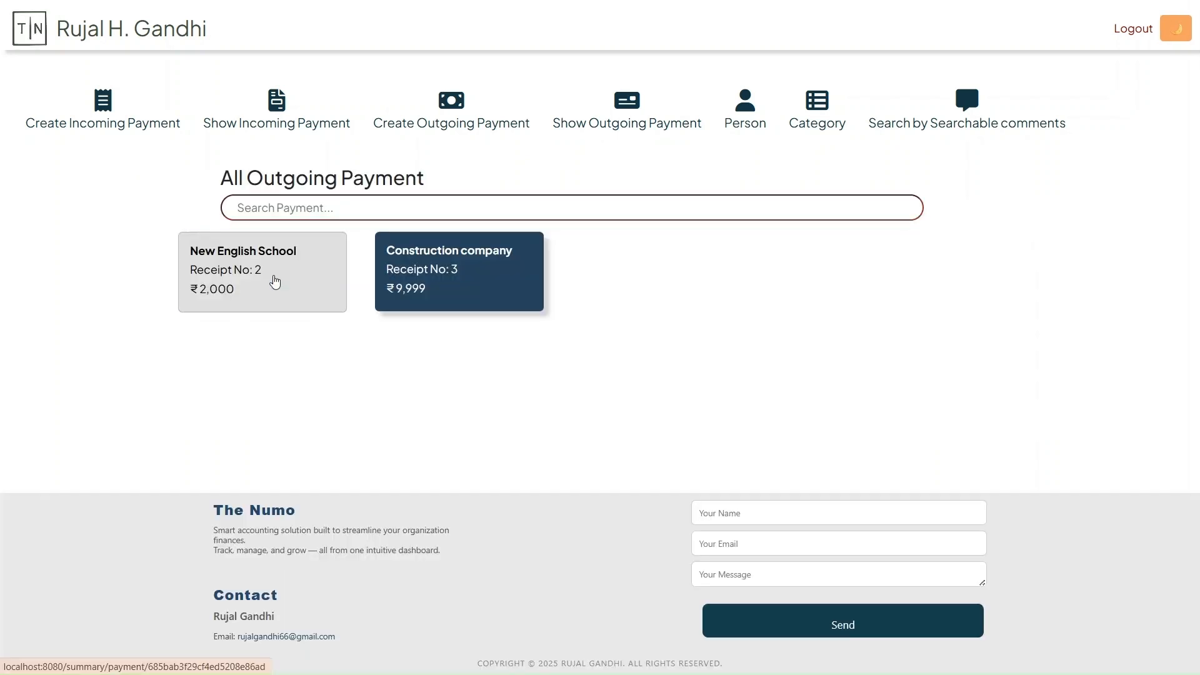
Preview the New English School outgoing payment receipt for printing and close the preview without printing
left_click(310, 279)
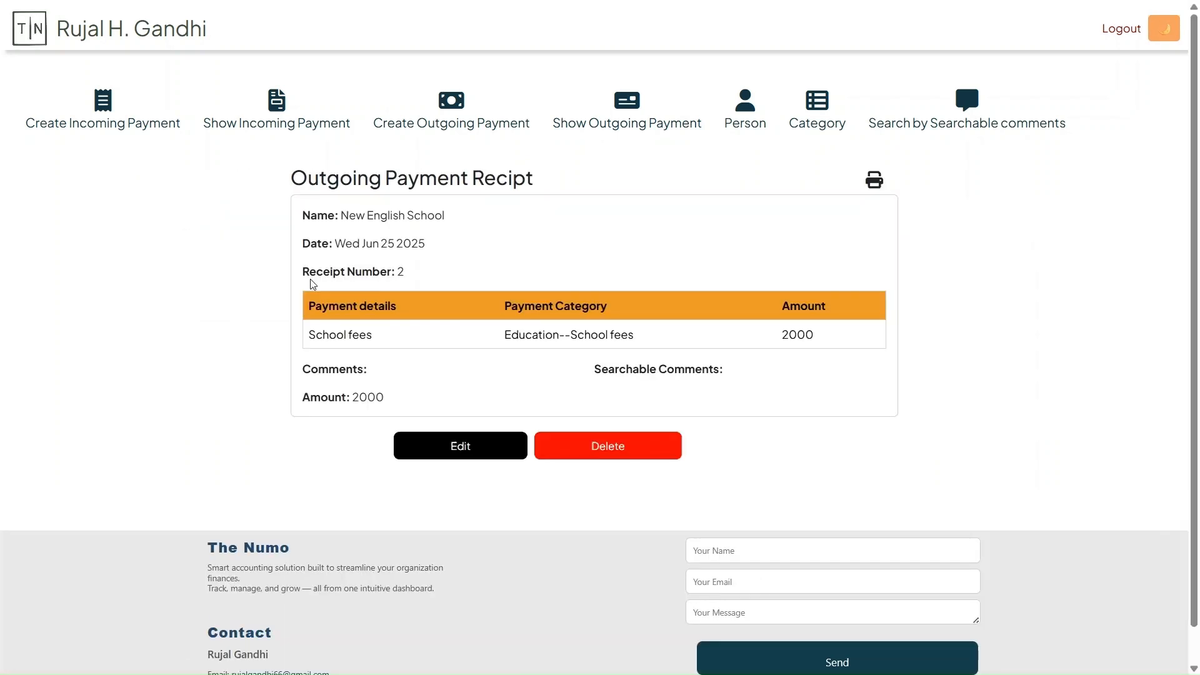
left_click(874, 184)
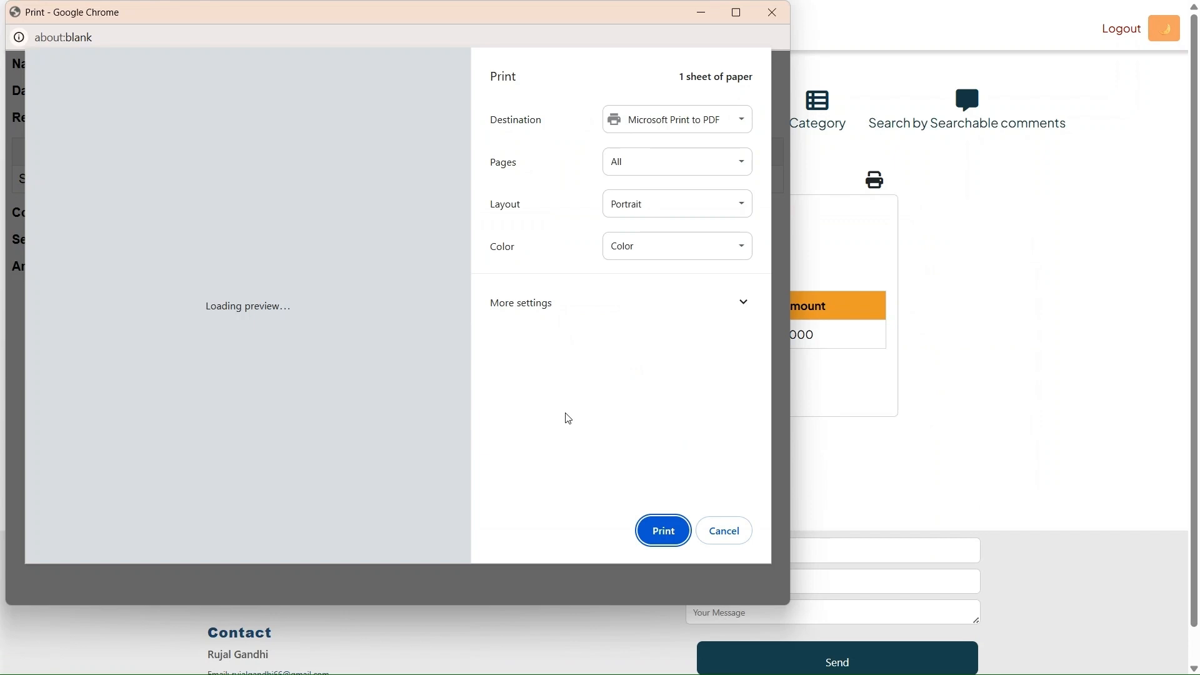
left_click(724, 531)
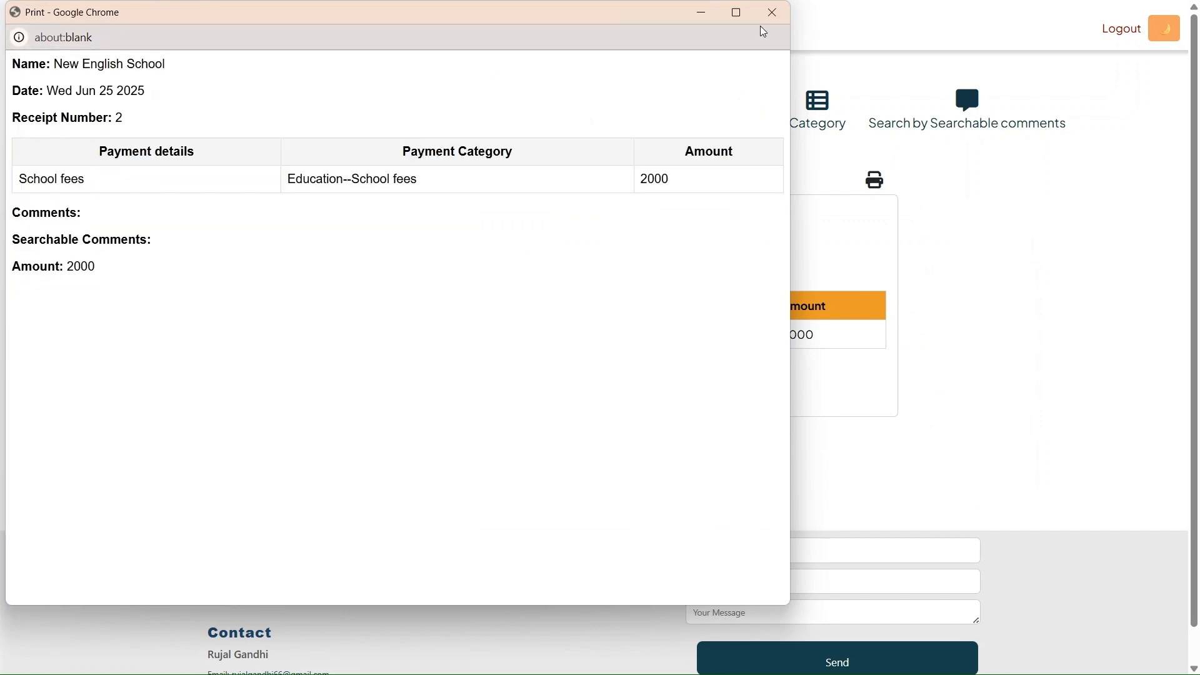
left_click(786, 12)
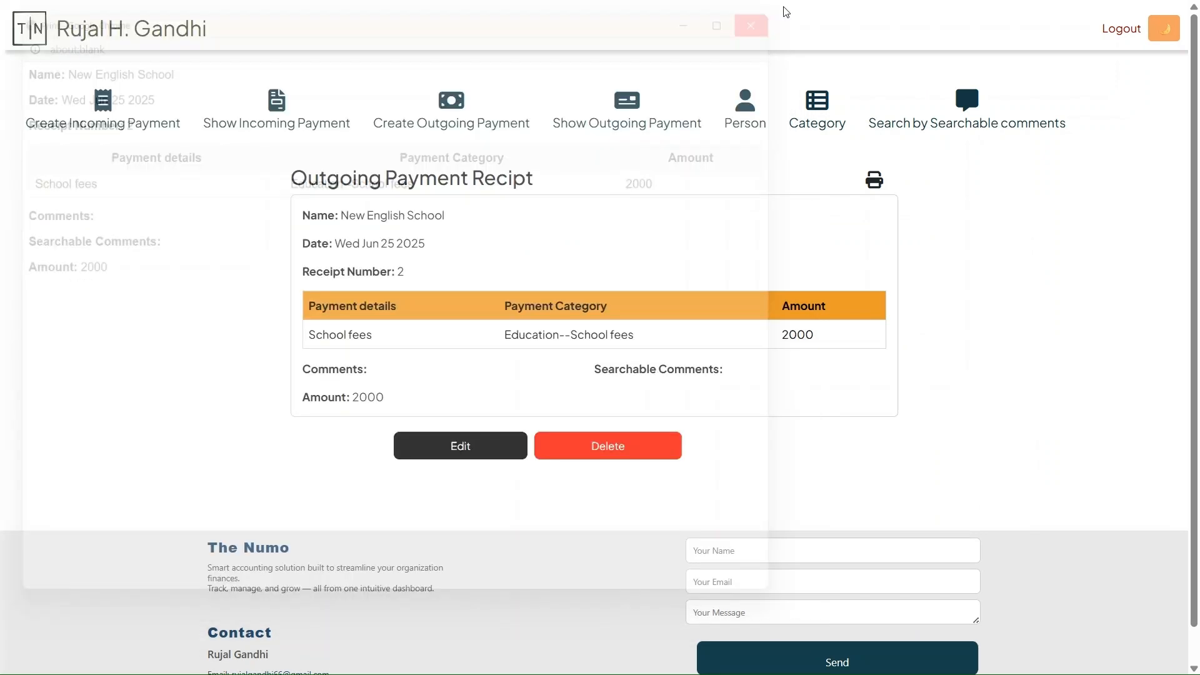
Look at the payment status filter options and list all payments with person details, leaving both filters blank
left_click(747, 128)
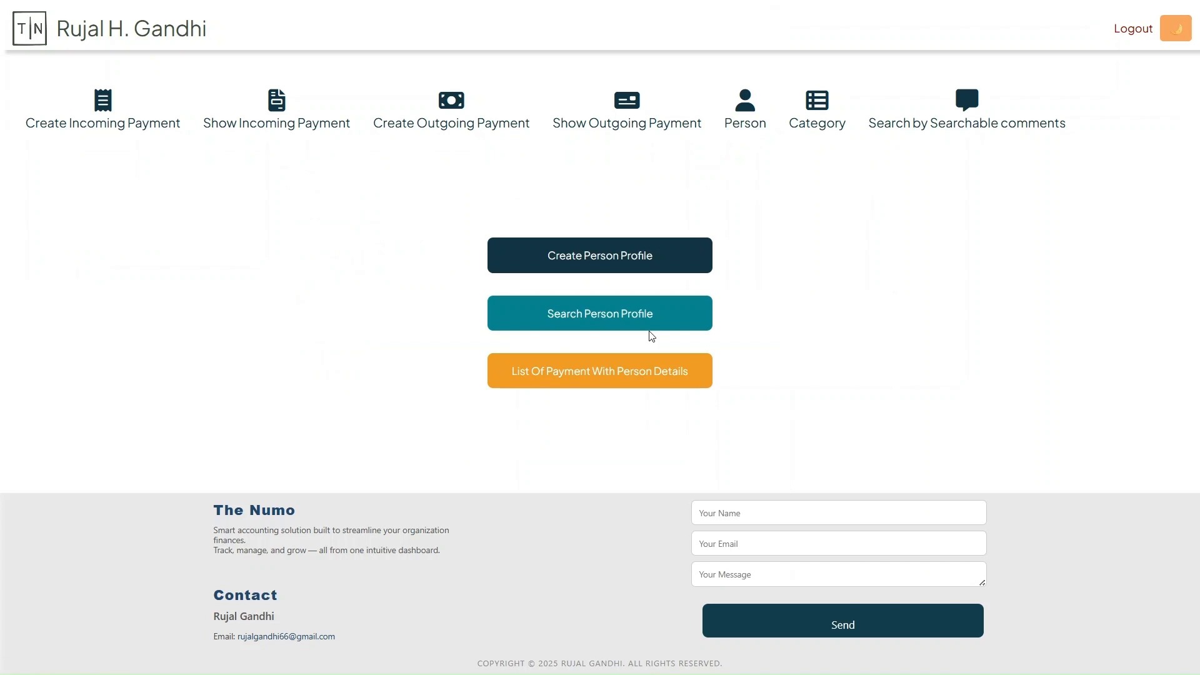
left_click(608, 375)
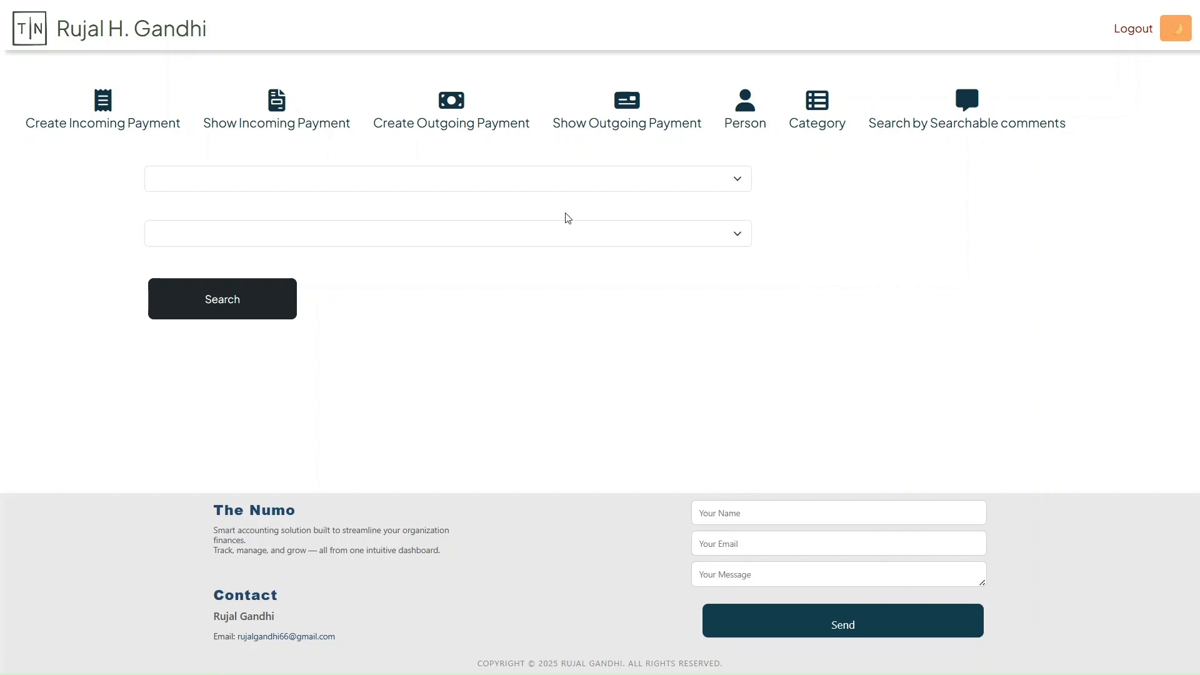
left_click(525, 179)
left_click(525, 179)
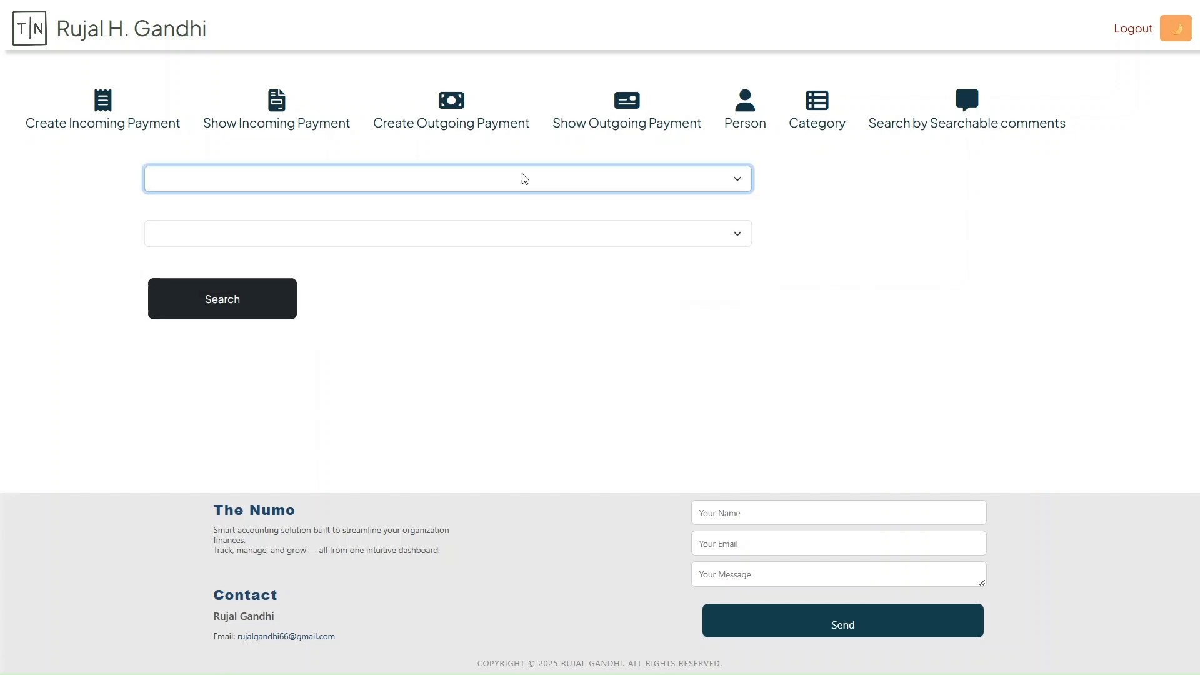
left_click(698, 233)
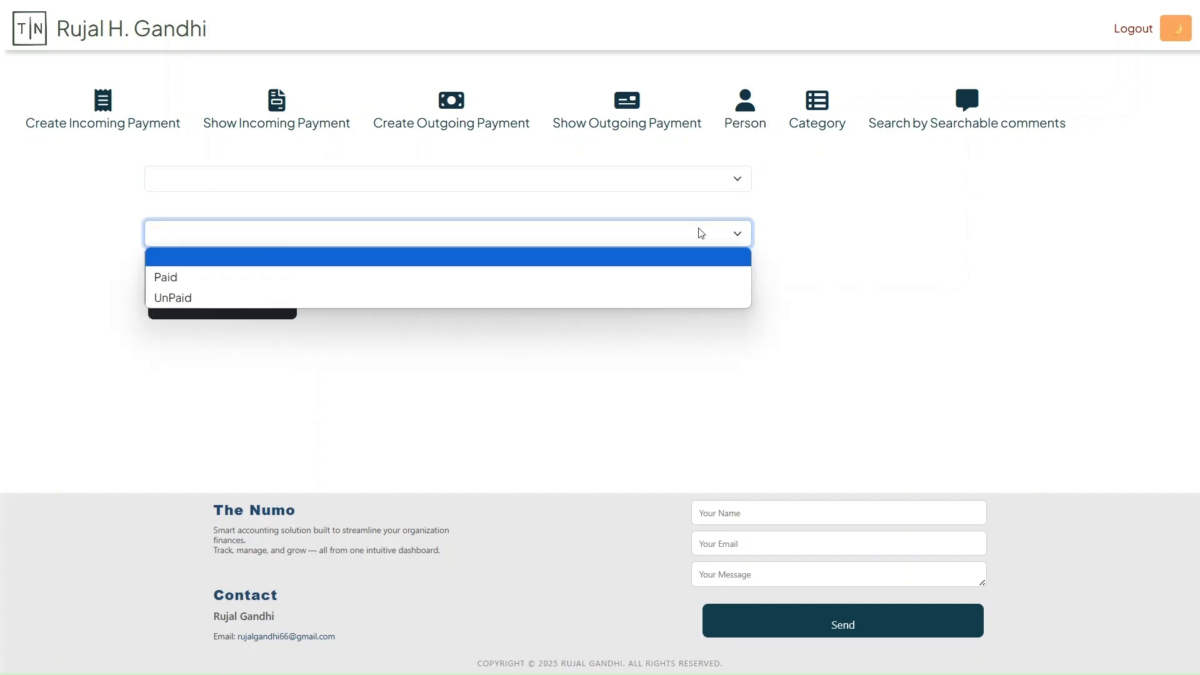
left_click(808, 239)
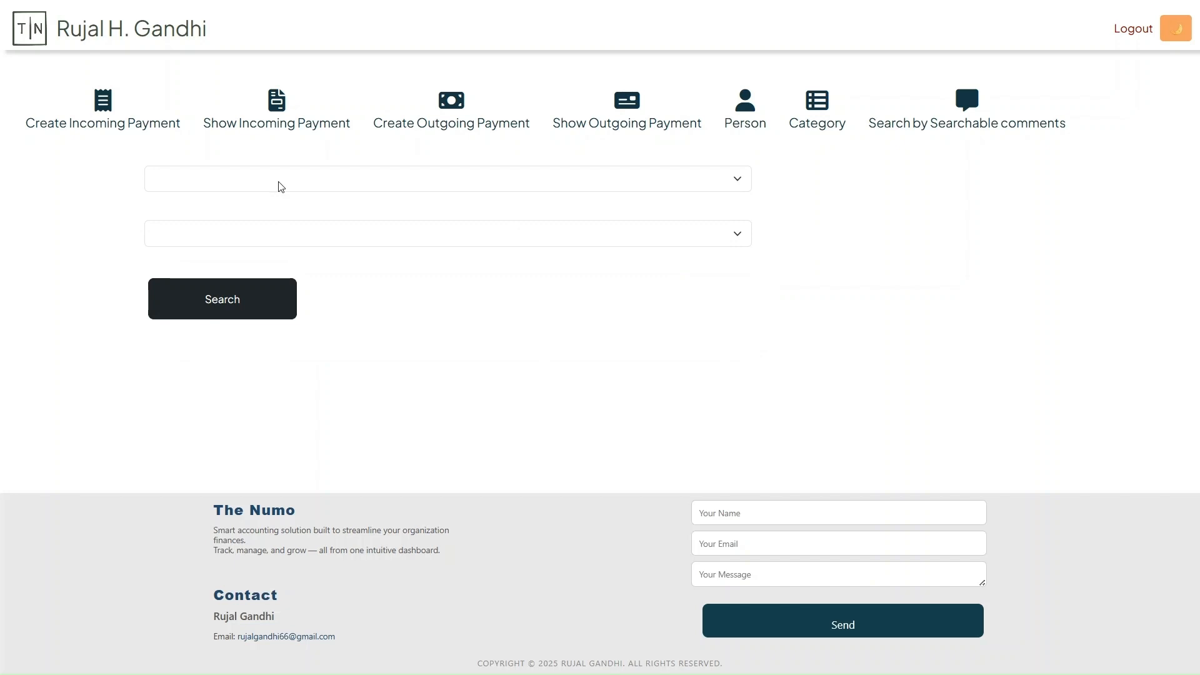
left_click(235, 311)
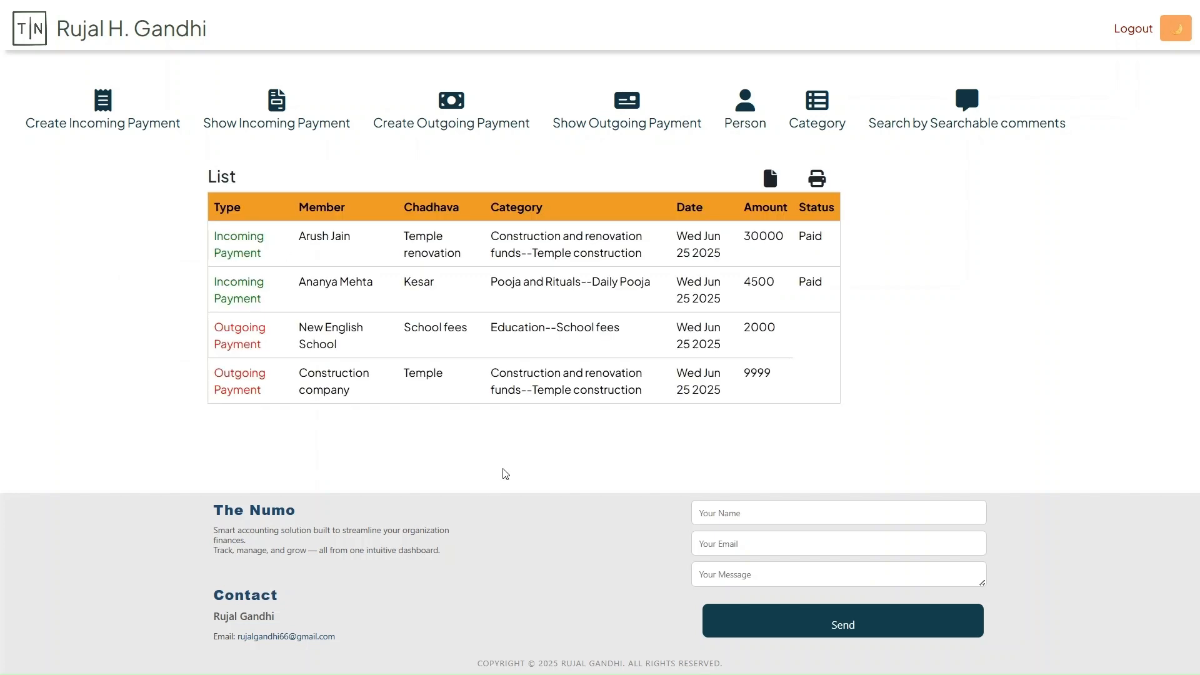
Export the payment list to an Excel spreadsheet and widen its Type, Member and Date columns
left_click(765, 186)
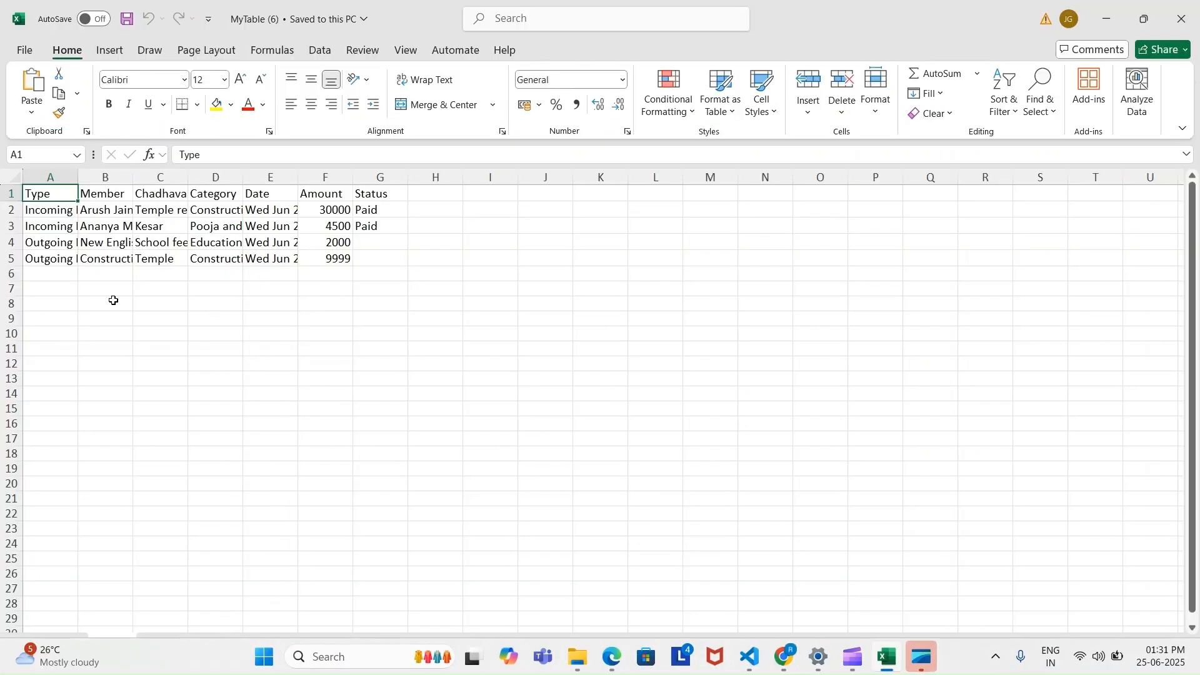
double_click(77, 177)
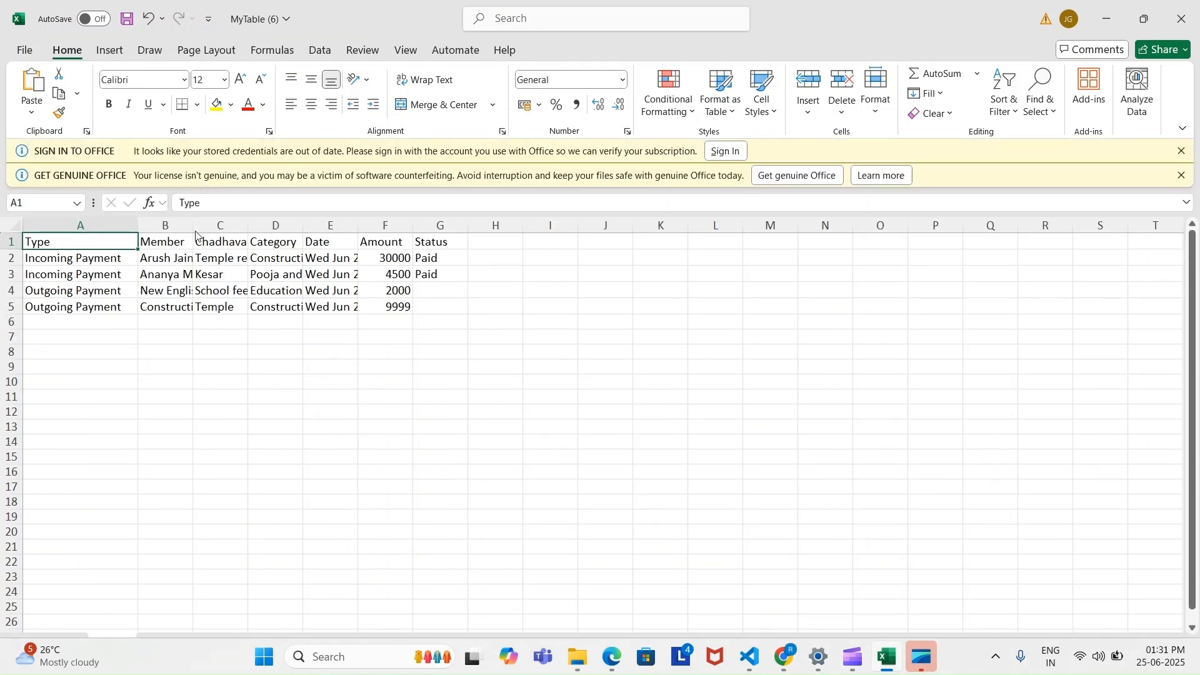
left_click_drag(195, 230, 243, 230)
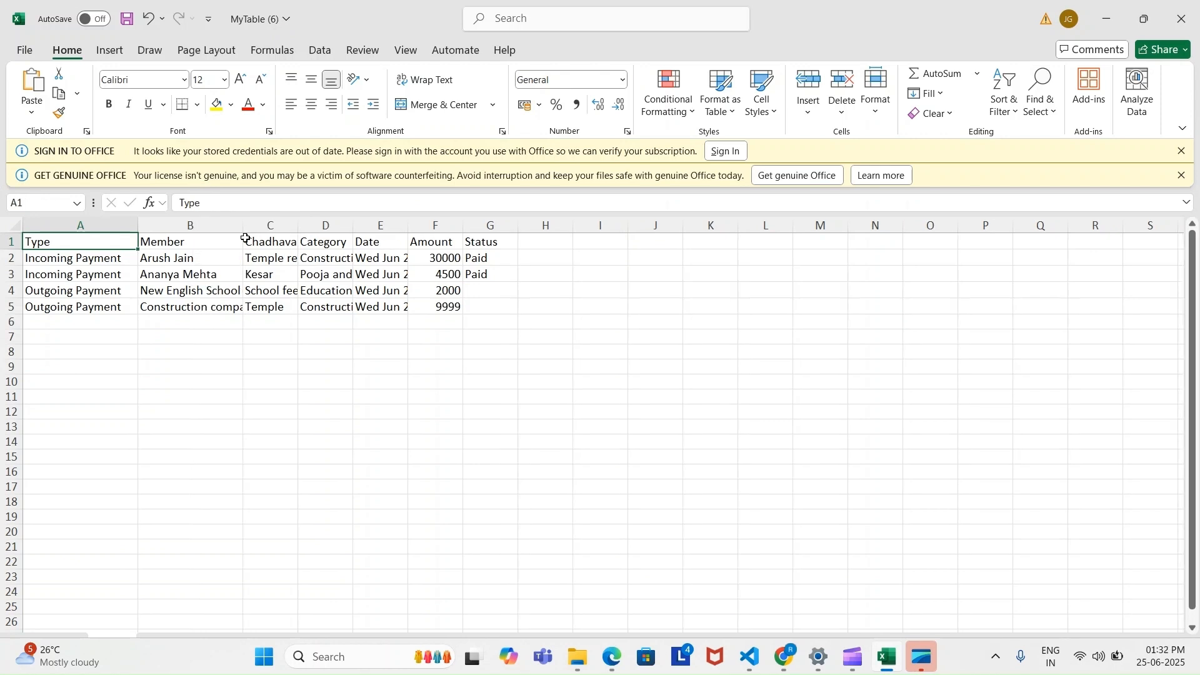
left_click_drag(408, 226, 462, 240)
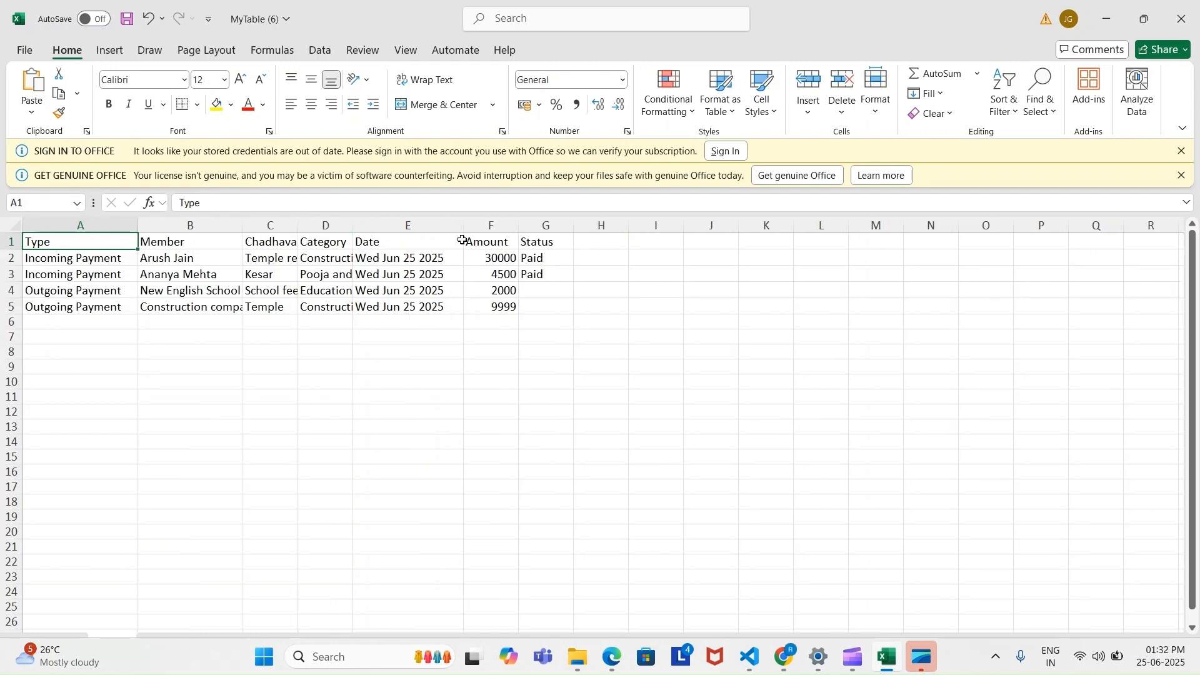
Switch back to The Numo in Chrome and delete the Medical--Emergency payment category
left_click(792, 664)
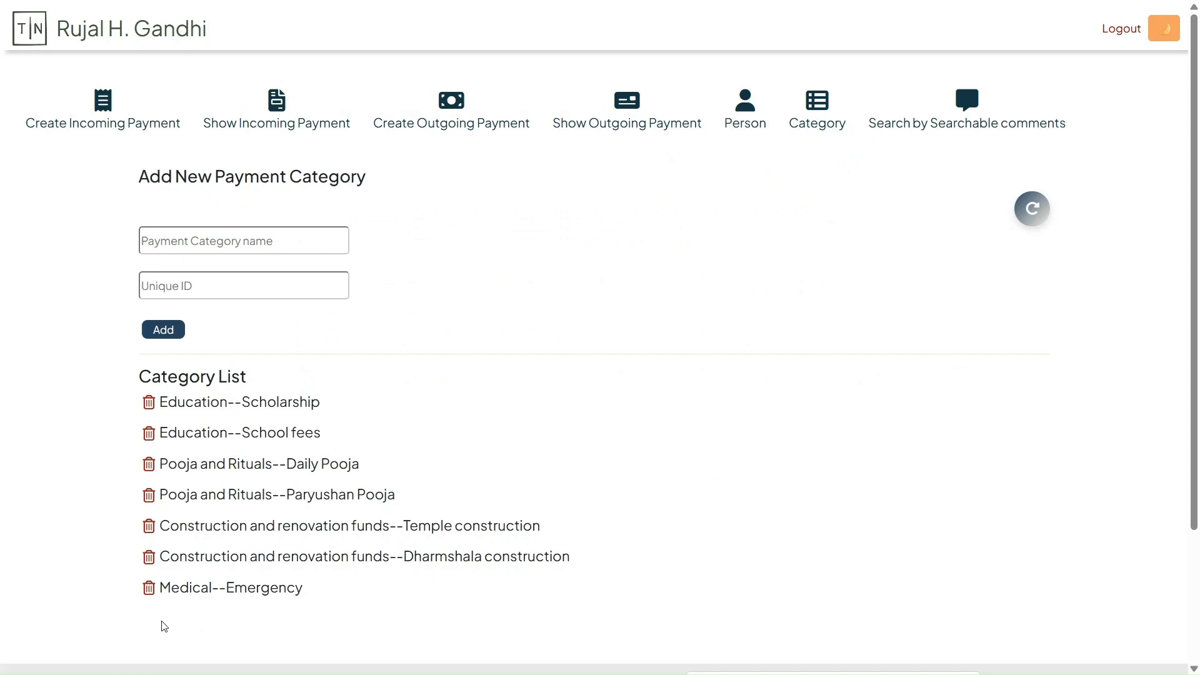
left_click(149, 588)
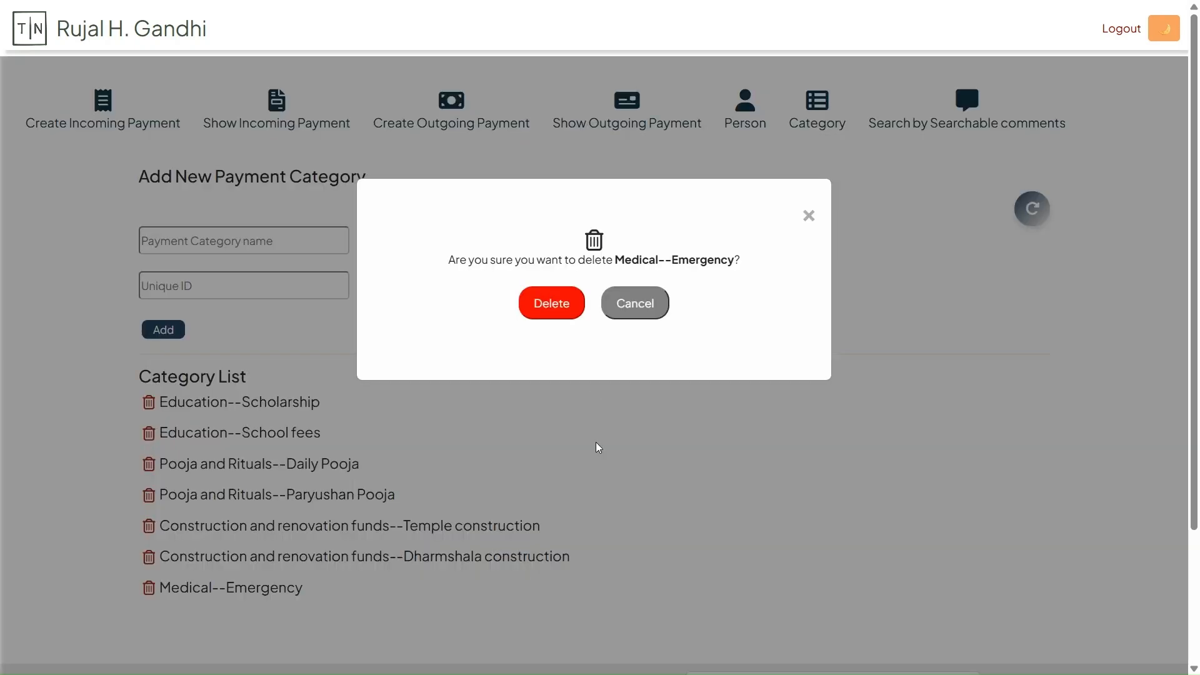
left_click(552, 308)
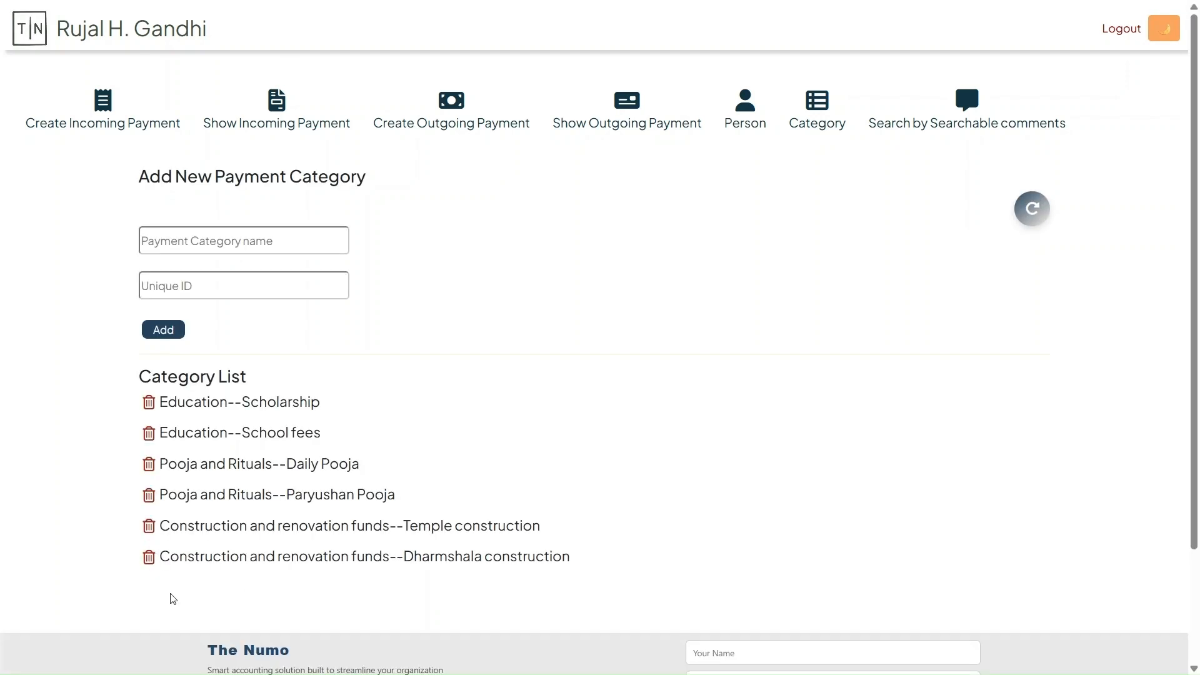
Try to delete the Pooja and Rituals--Daily Pooja category and refresh the category list
left_click(148, 466)
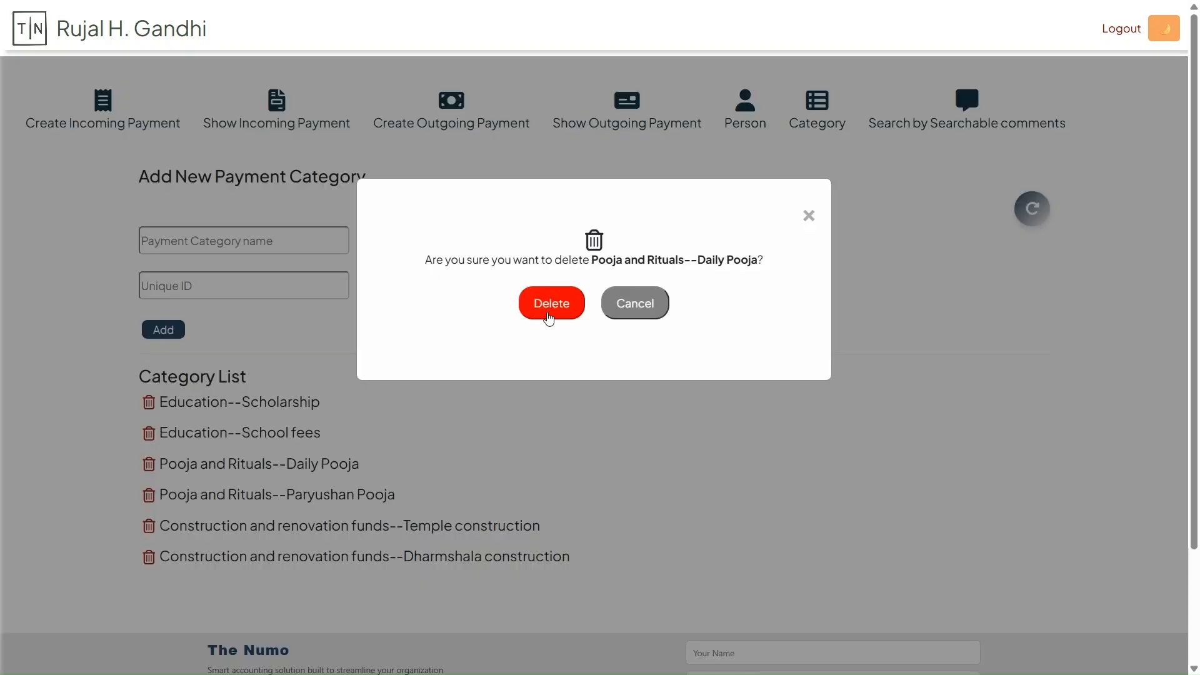
left_click(549, 313)
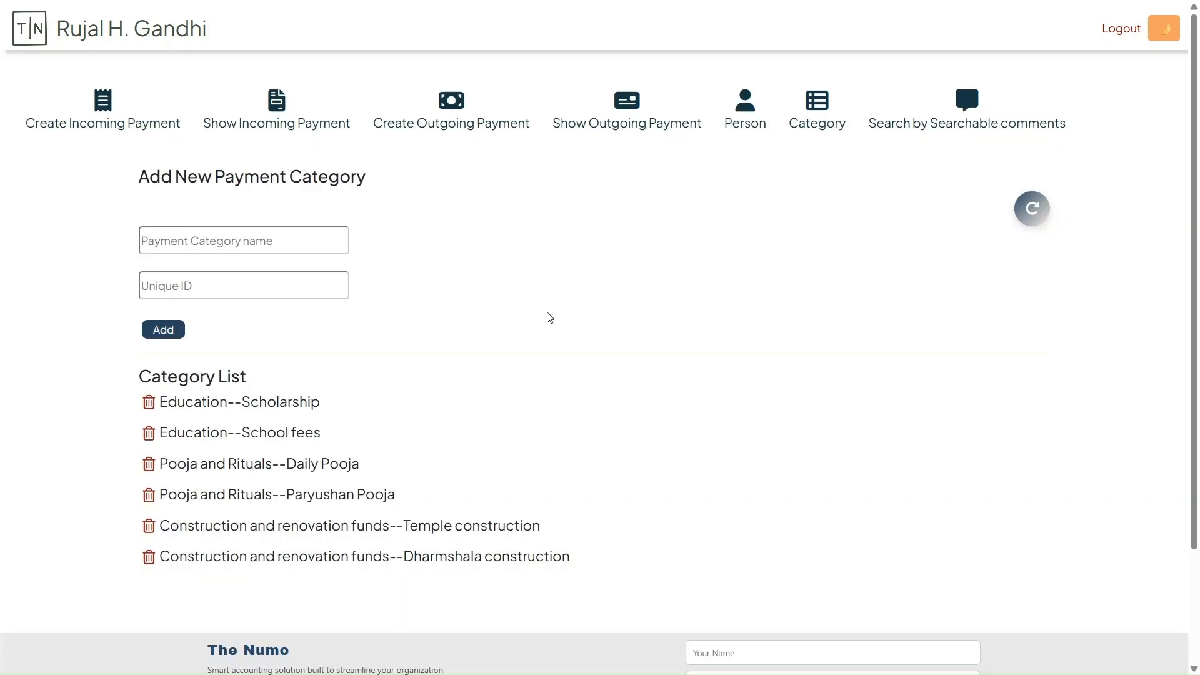
left_click(1040, 219)
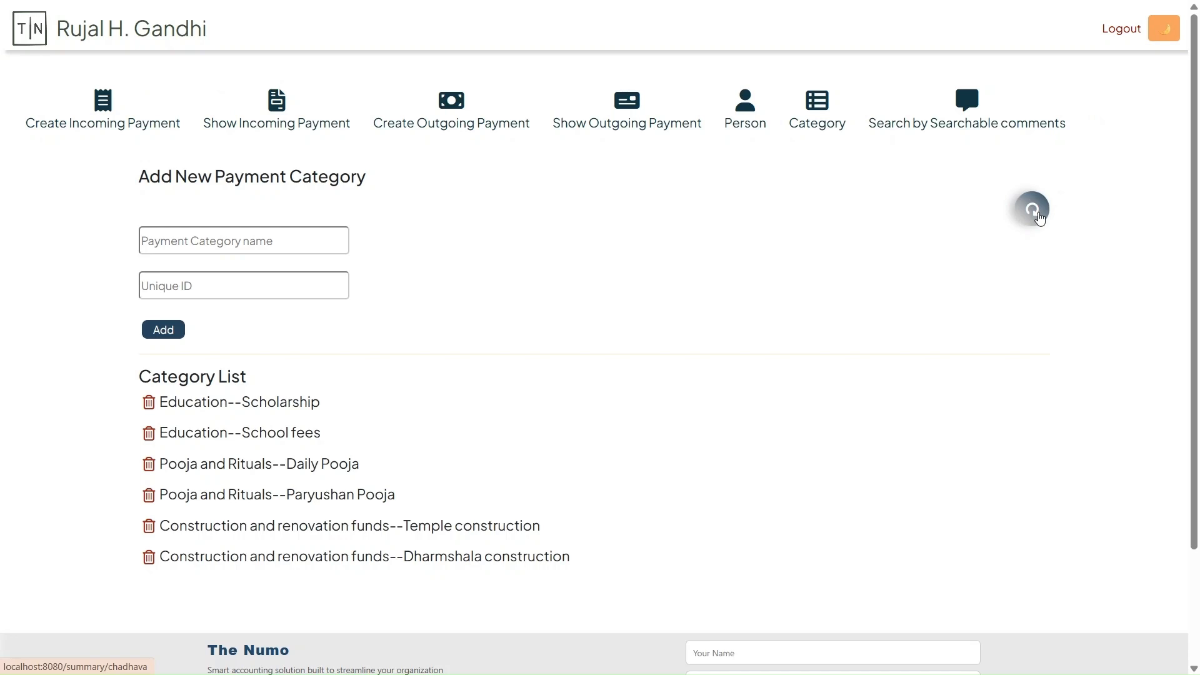
Look up the payments that carry the searchable comment Pooja
left_click(967, 103)
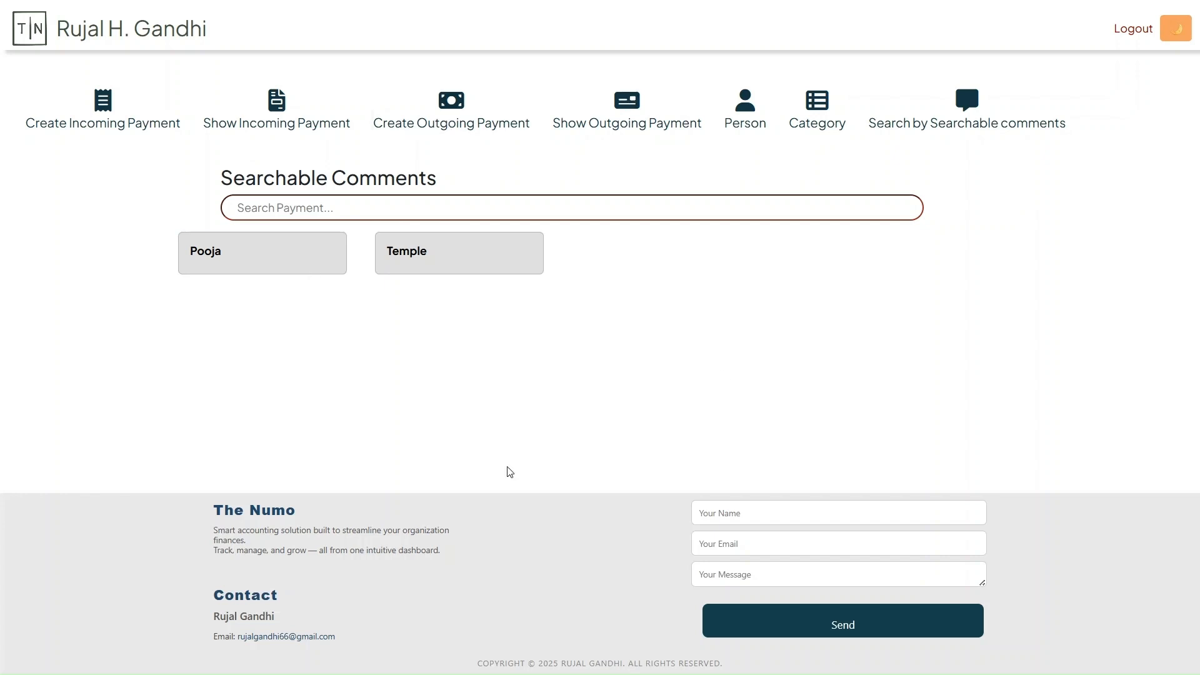
left_click(213, 254)
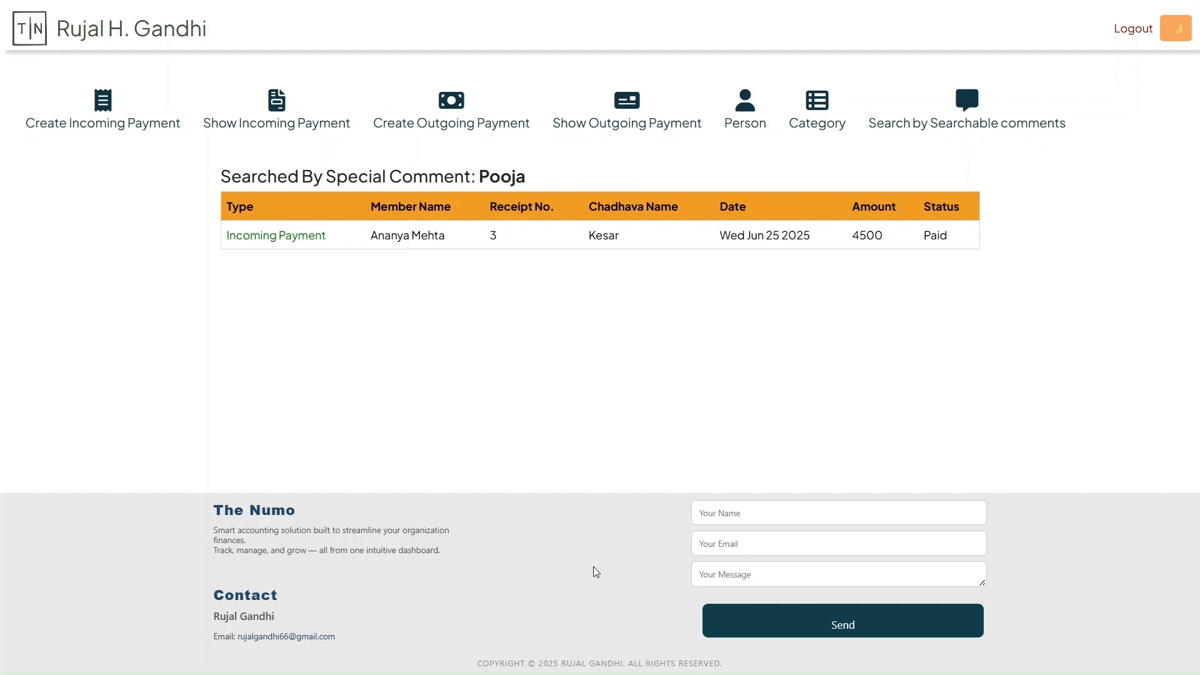
Fill in the sender's name and e-mail address in the footer contact form
left_click(776, 516)
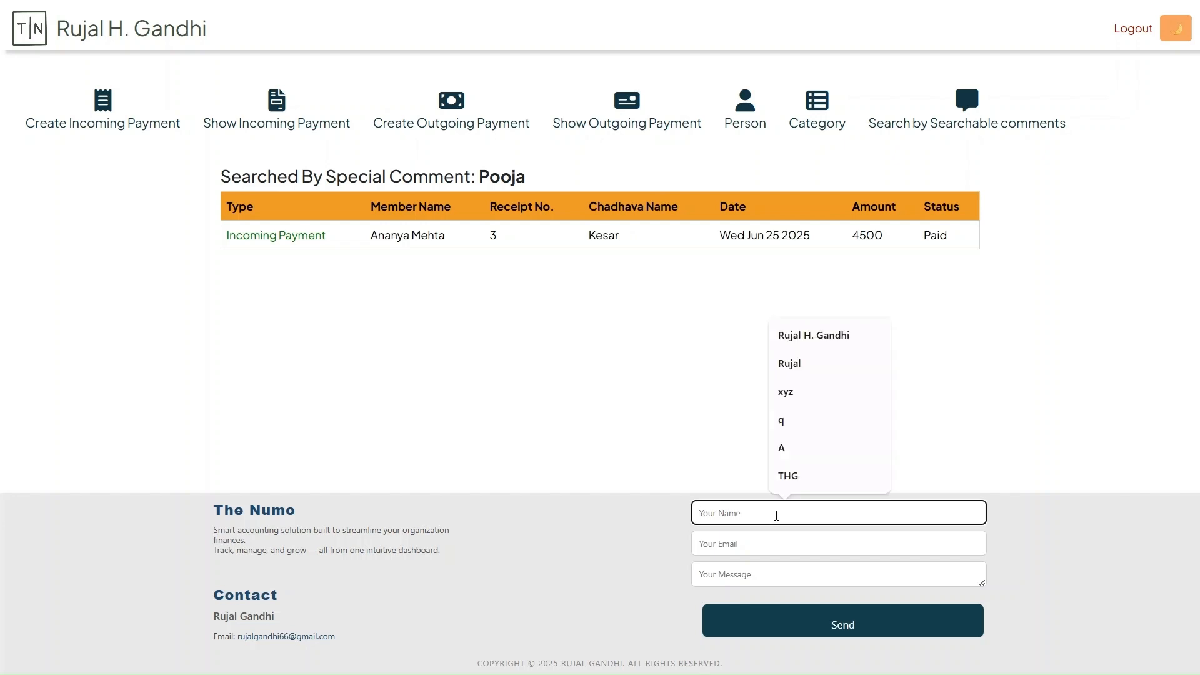
type("Rujal")
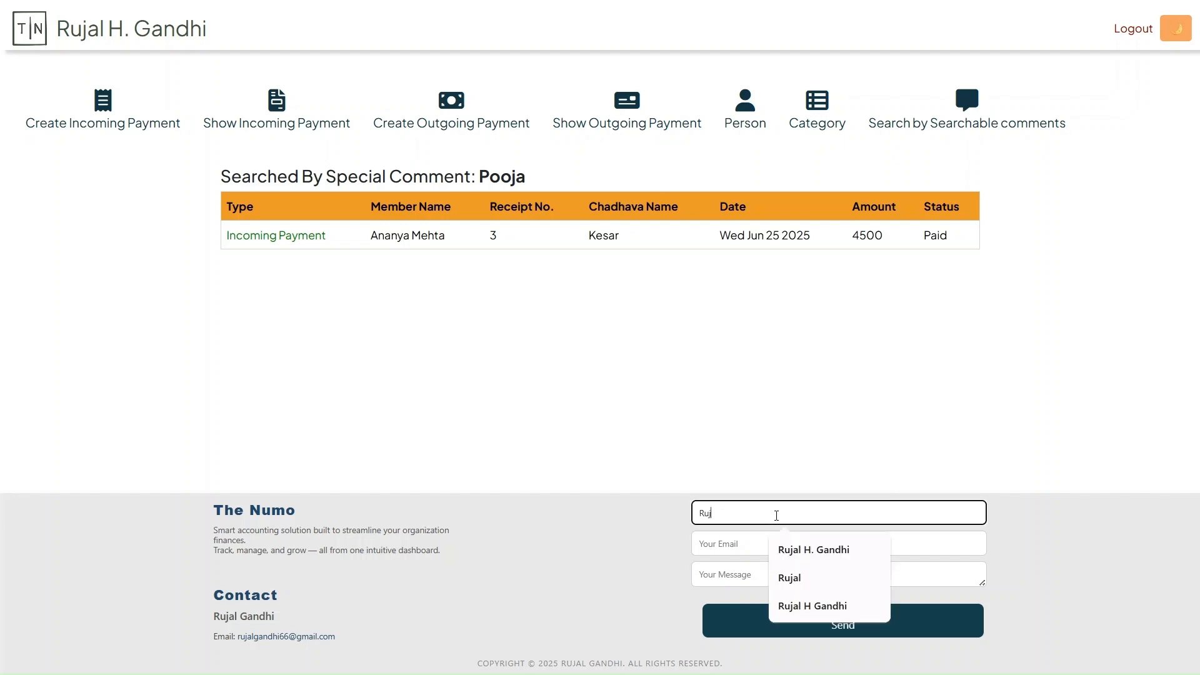
left_click(715, 543)
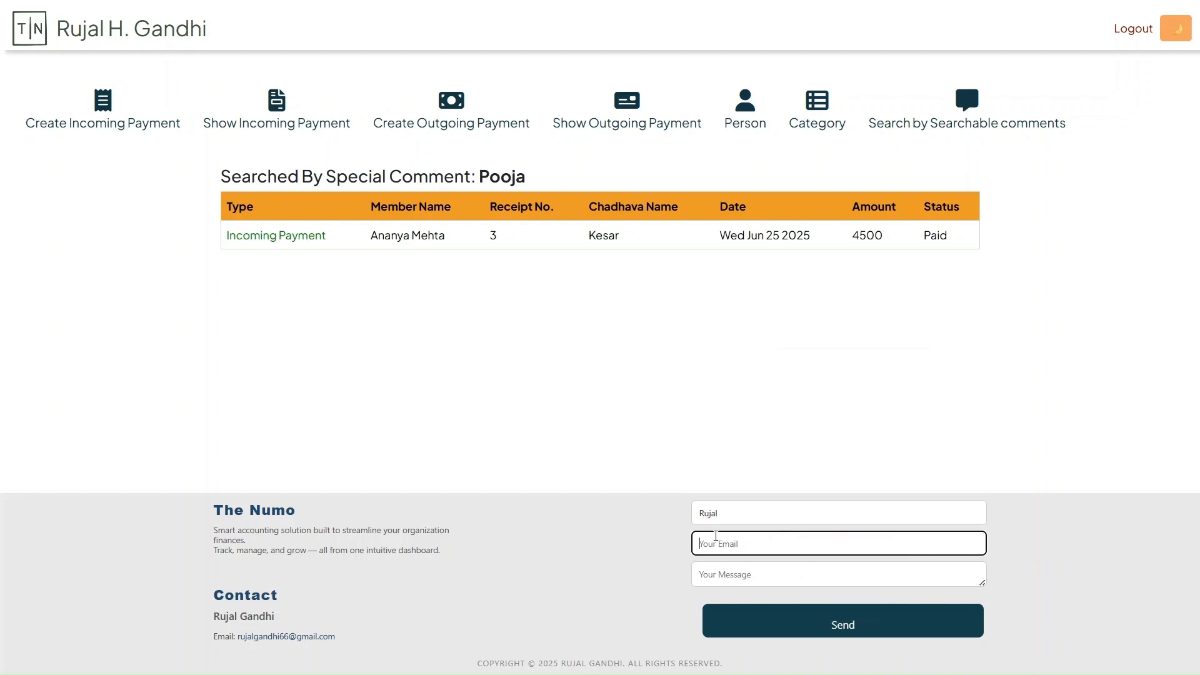
type("ruja")
key("Down")
key("Return")
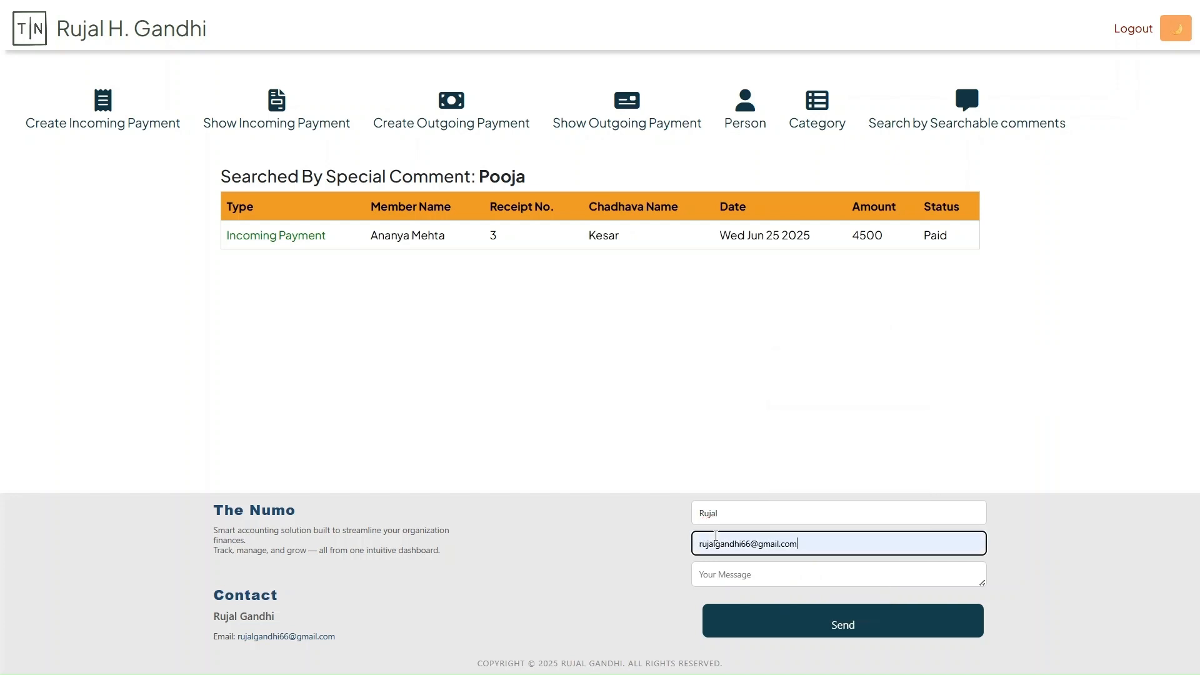
Enter the contact message "The web application is too good" and send the form
left_click(728, 581)
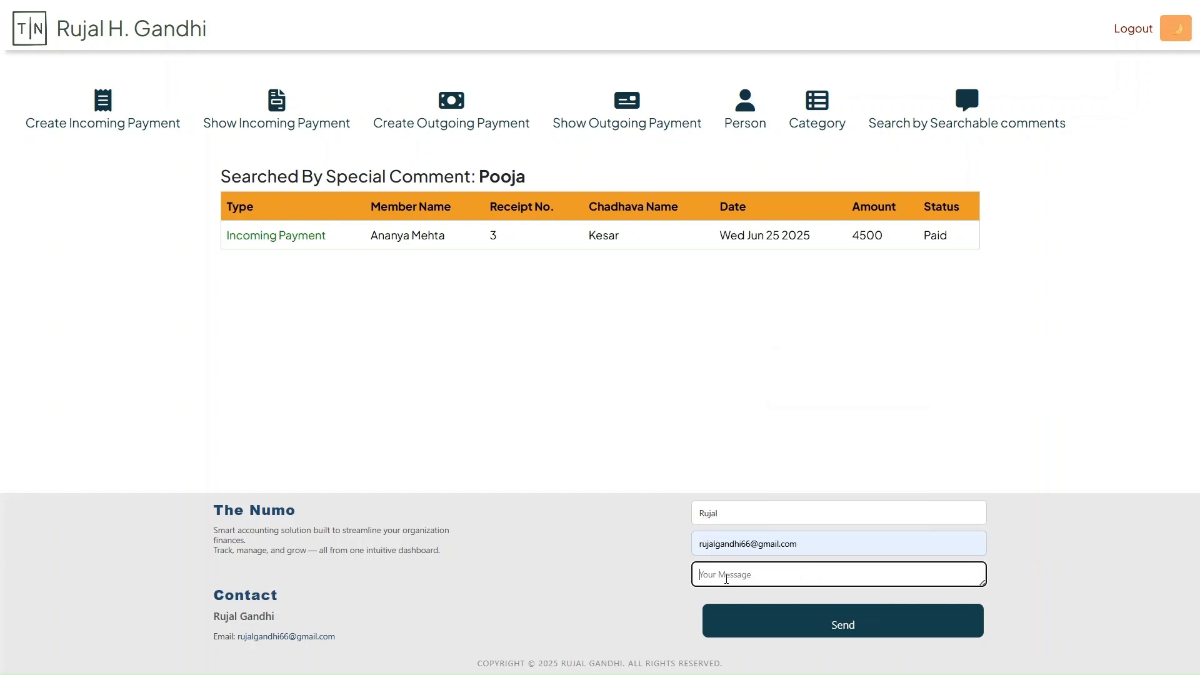
type("The web application was too good")
key("shift+Left")
key("shift+Left")
key("shift+Left")
type("is")
left_click(788, 632)
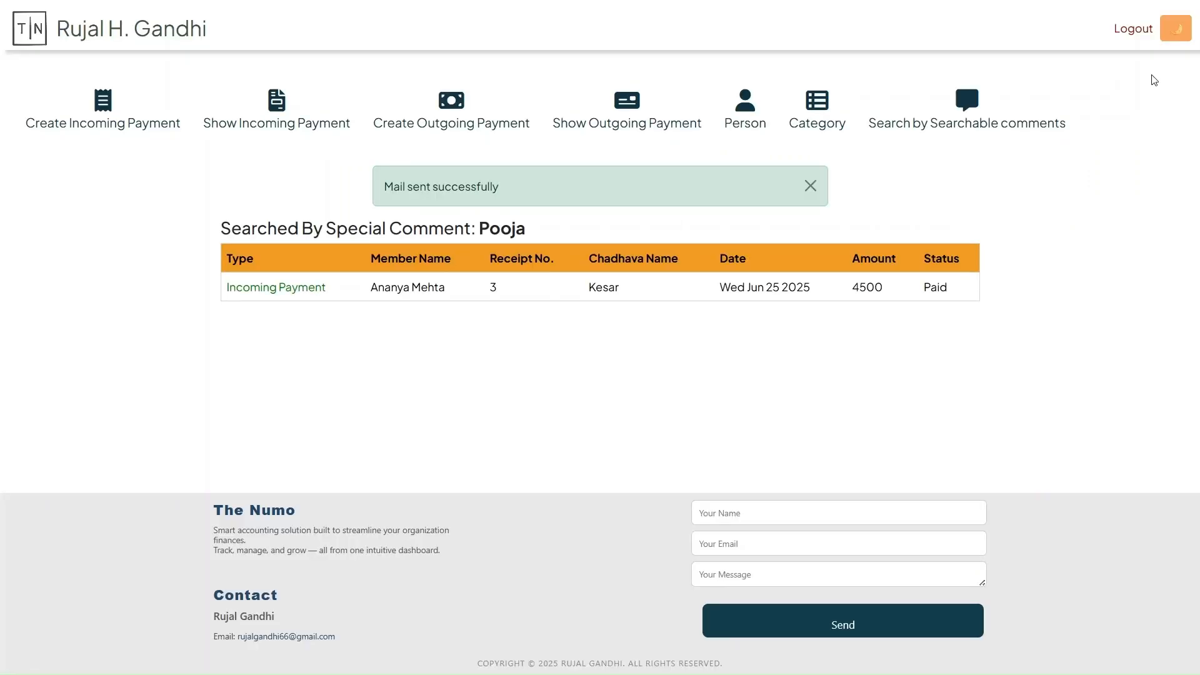
Try out the site's dark mode and return to light mode
left_click(1176, 28)
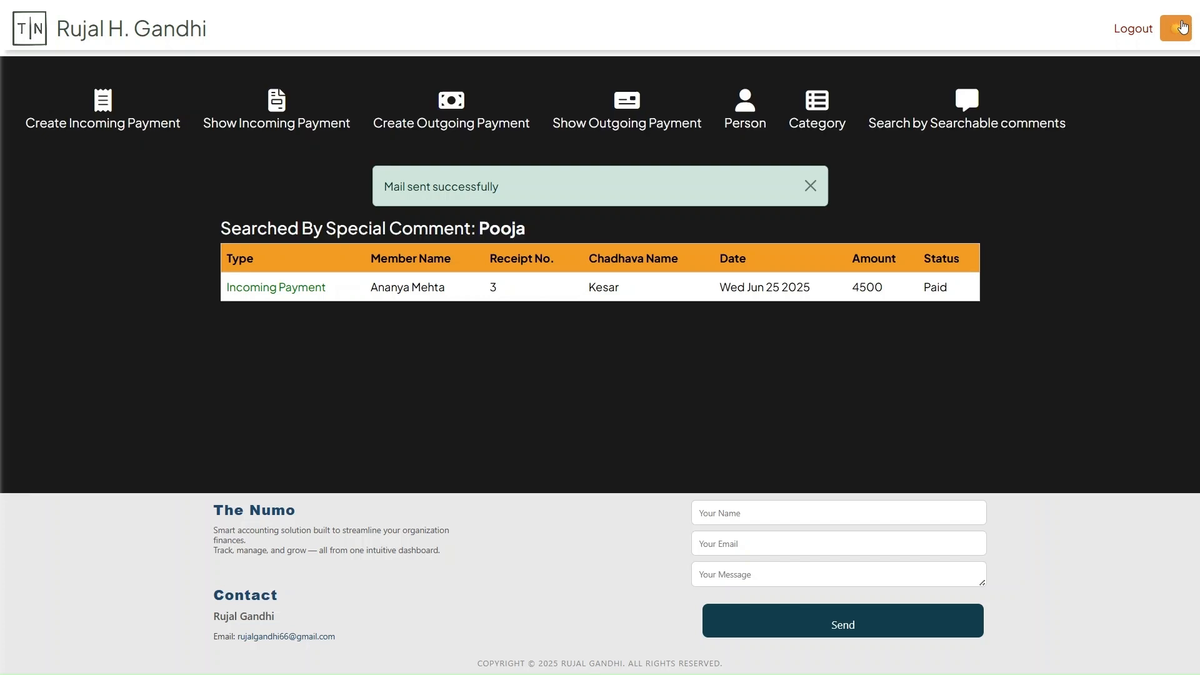
left_click(1182, 28)
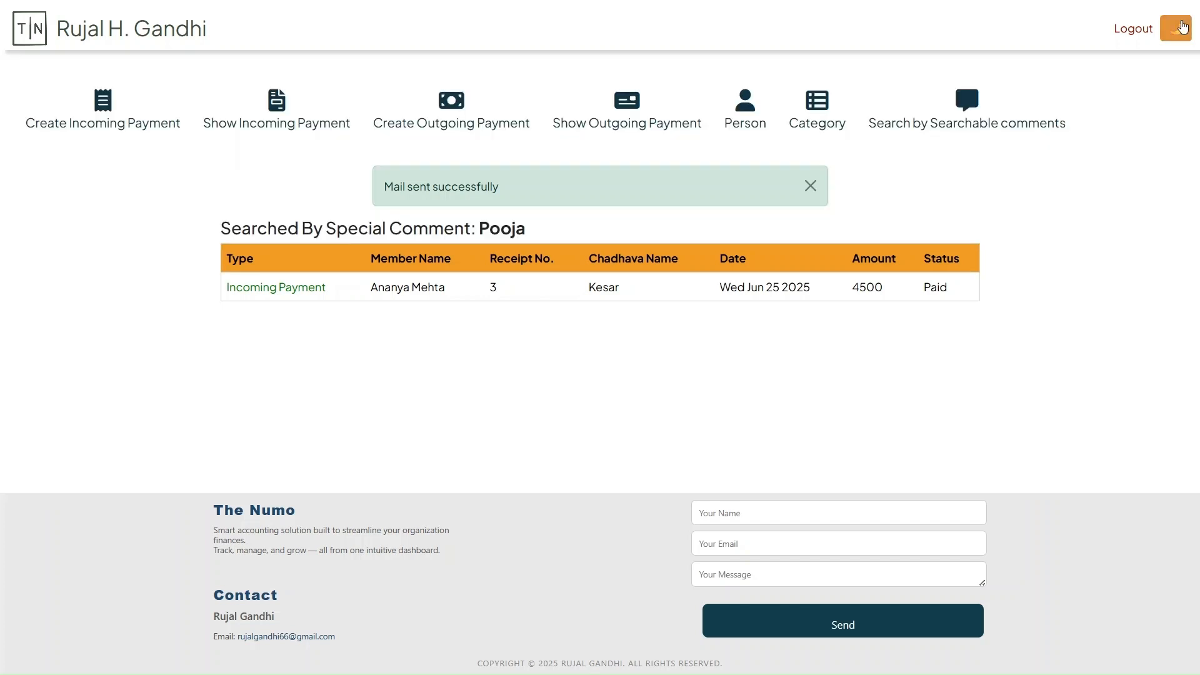
Toggle the site's theme to dark and back to light, and log out of the account
left_click(1181, 27)
left_click(1181, 28)
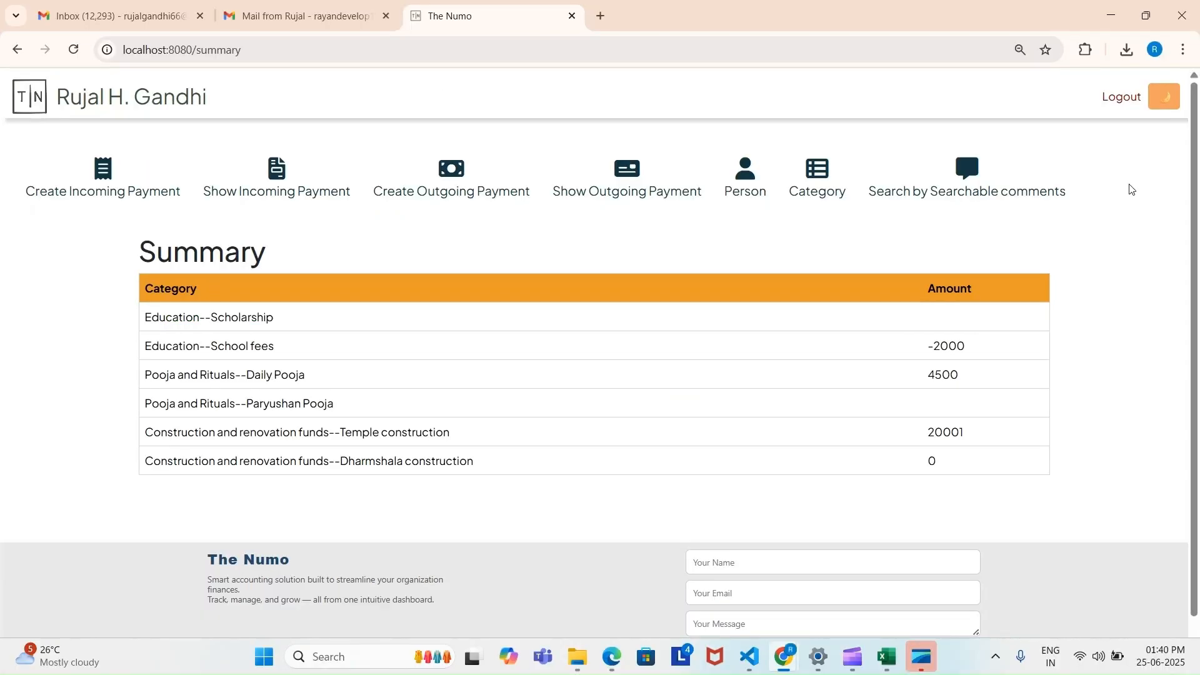
left_click(1109, 102)
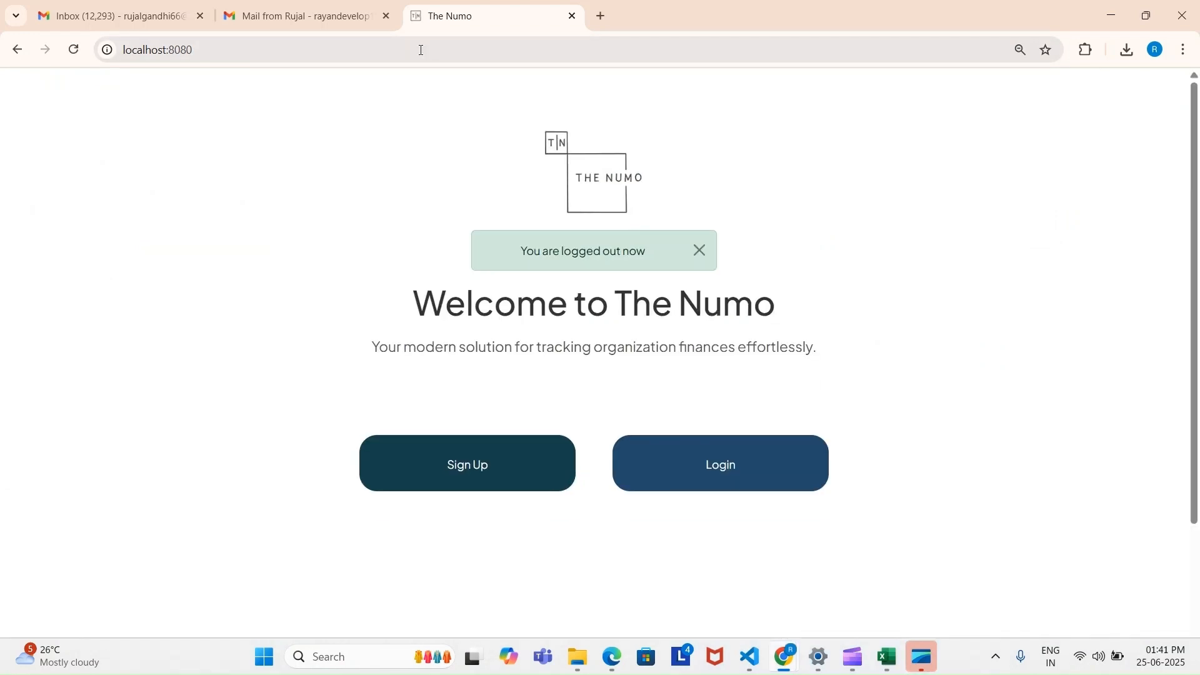
Try to open the copied internal page address of the site while logged out
left_click(420, 50)
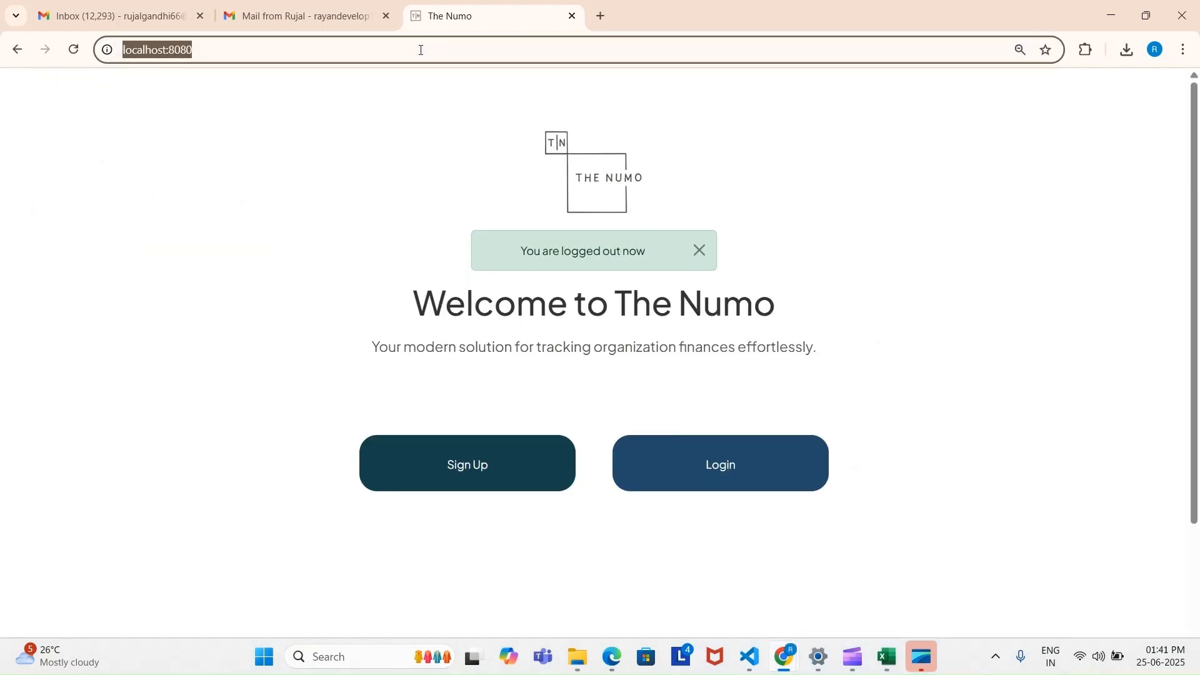
type("http://localhost:8080/summary")
key("Return")
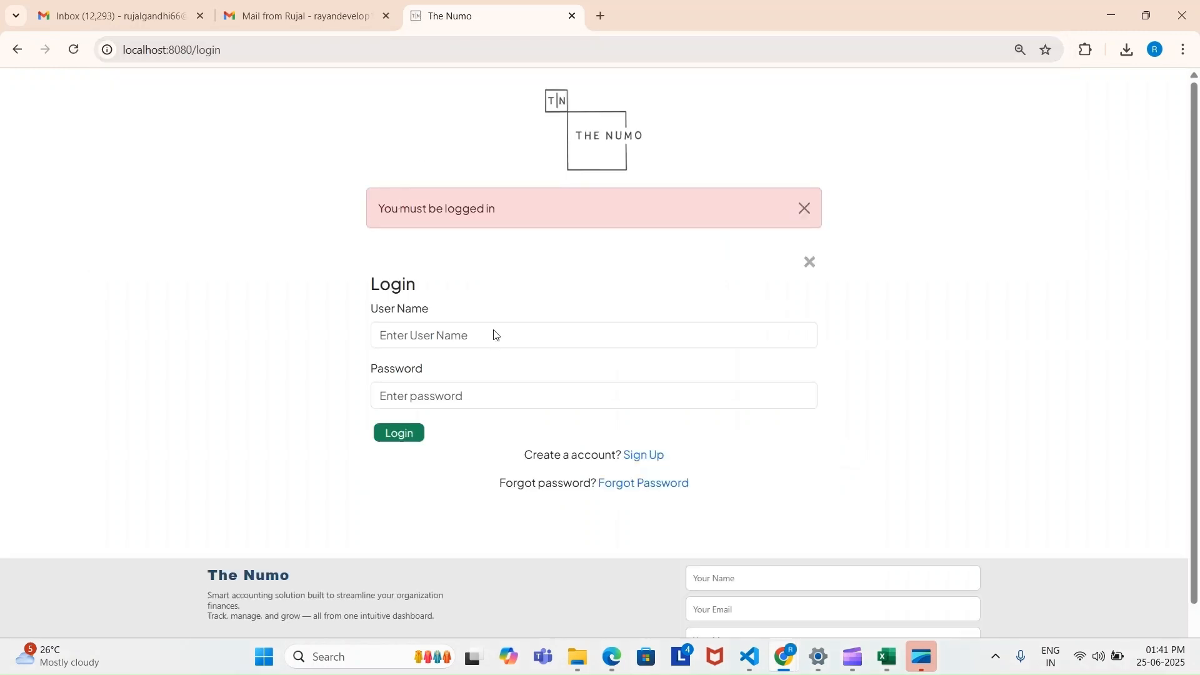
Log back in with the account's user name and password
left_click(473, 339)
type("Rujal")
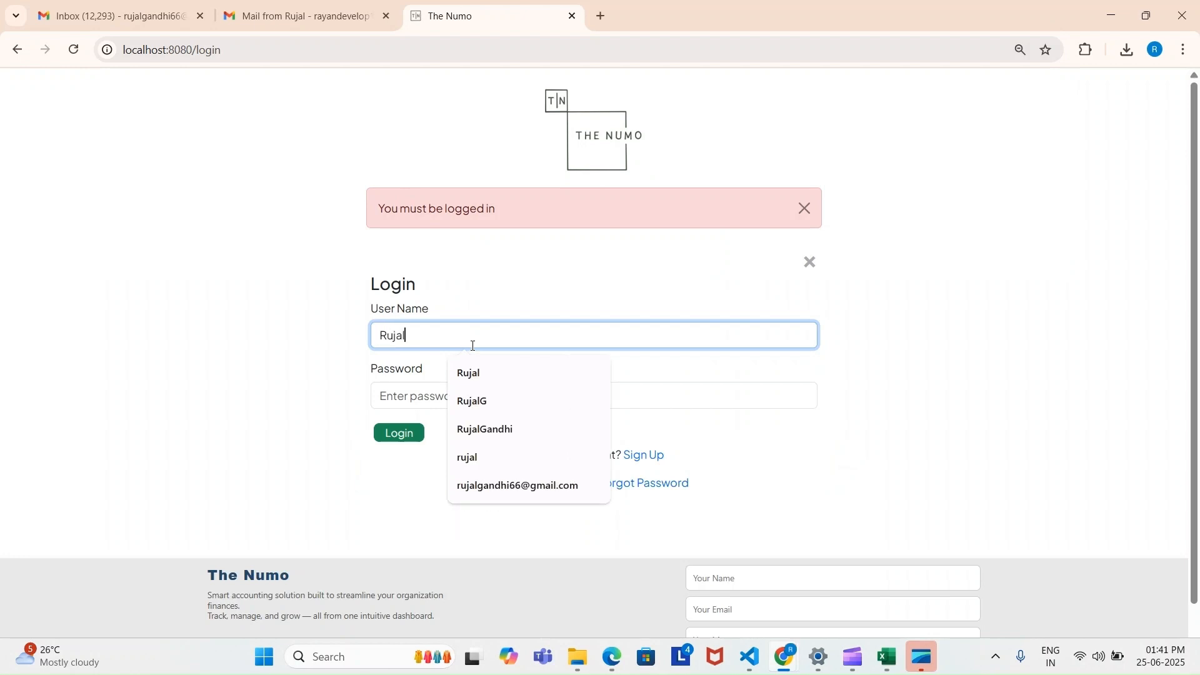
key("Tab")
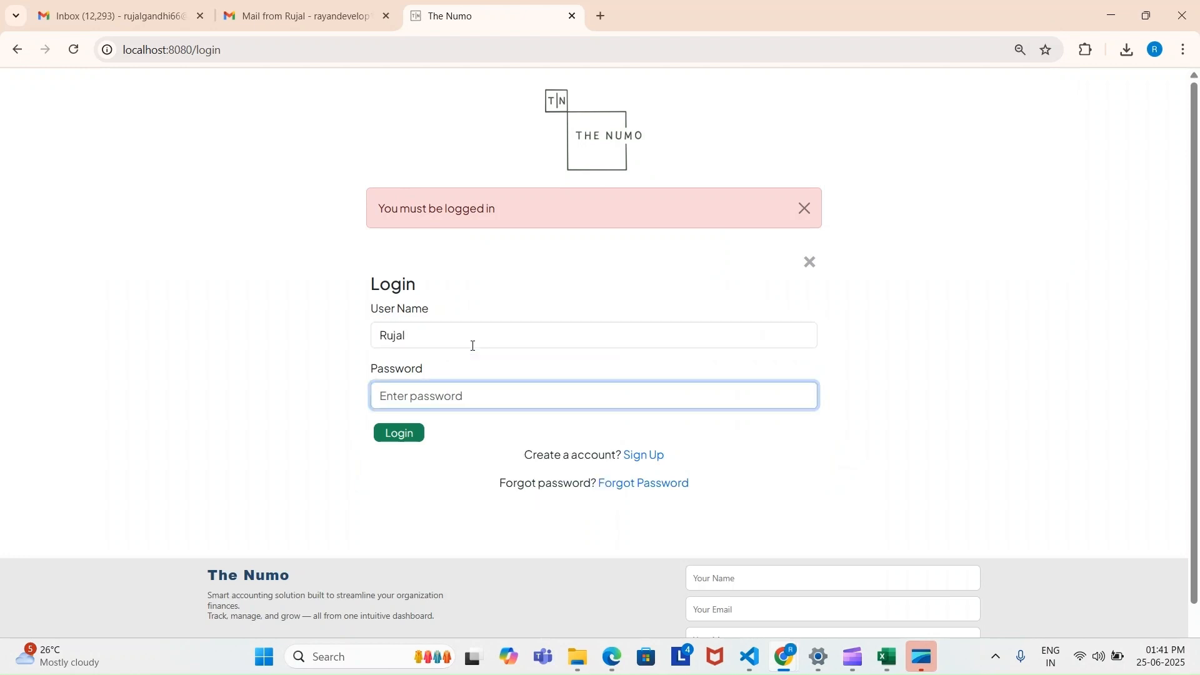
type("*****")
left_click(460, 336)
left_click(460, 336)
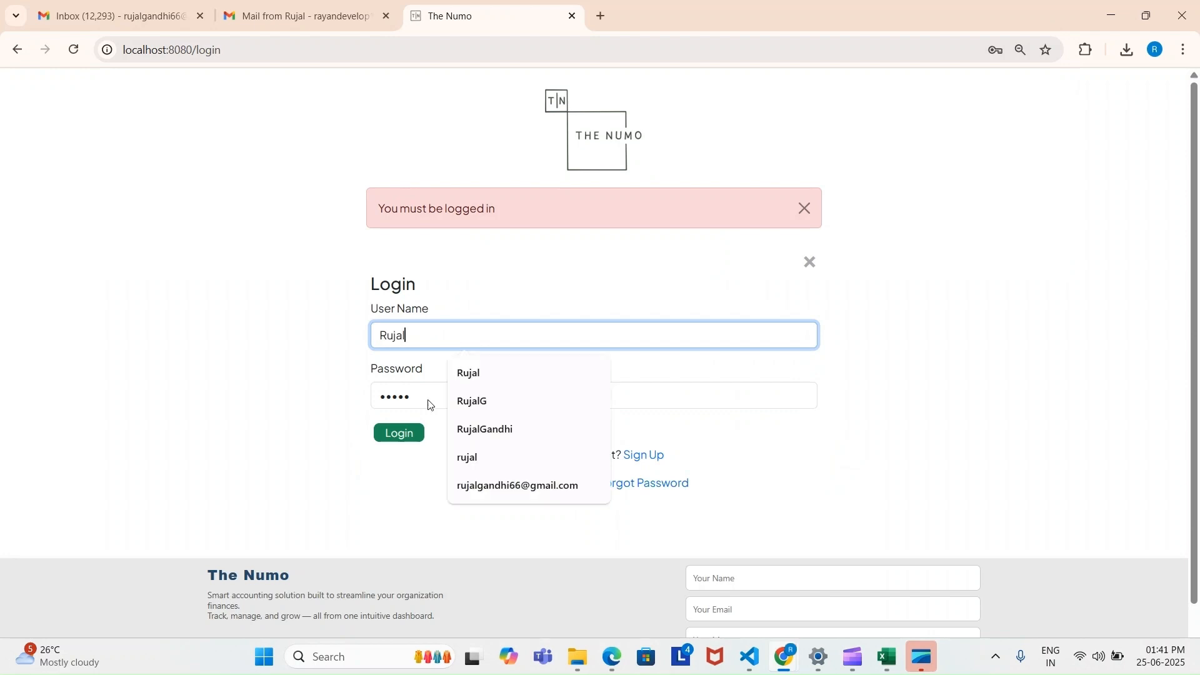
left_click(398, 435)
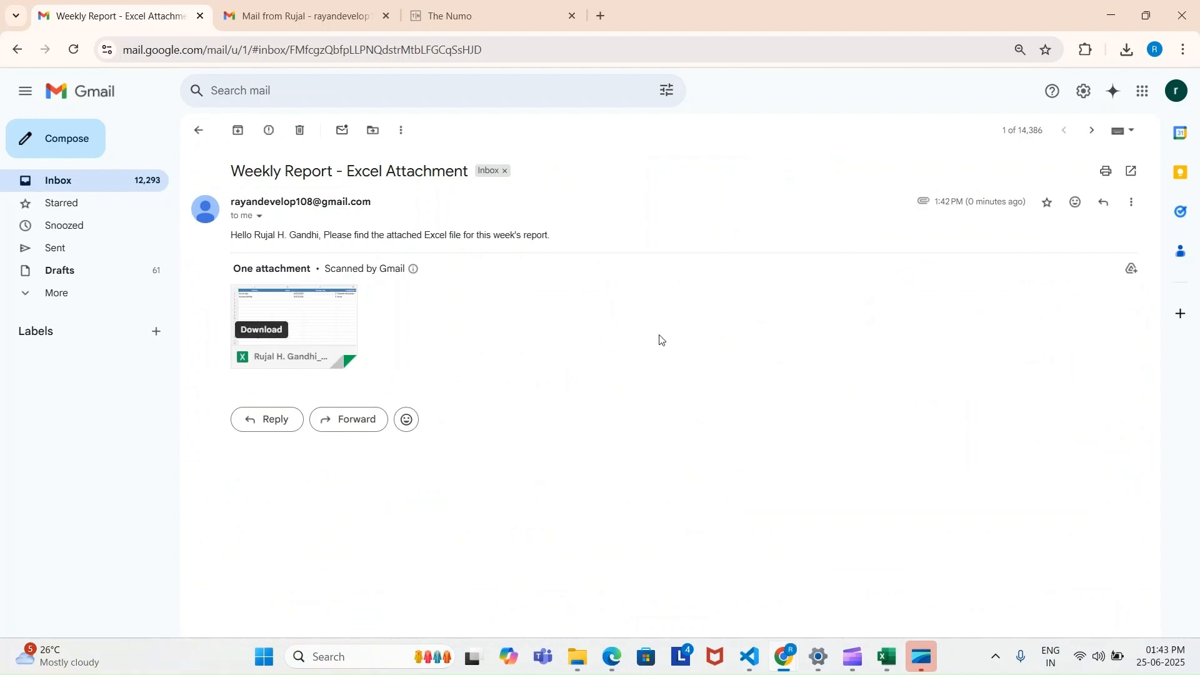
Open the downloaded weekly-report (1).xlsx attachment in Excel and view its Receipts and Payments sheets
left_click(1131, 47)
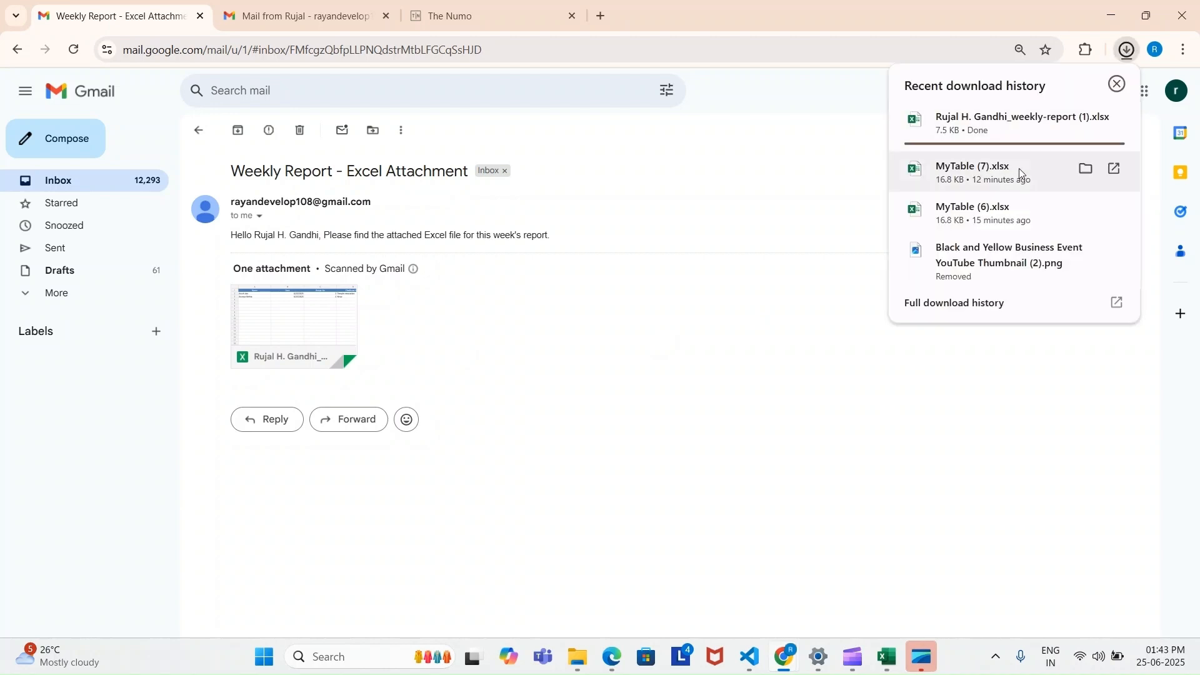
left_click(993, 121)
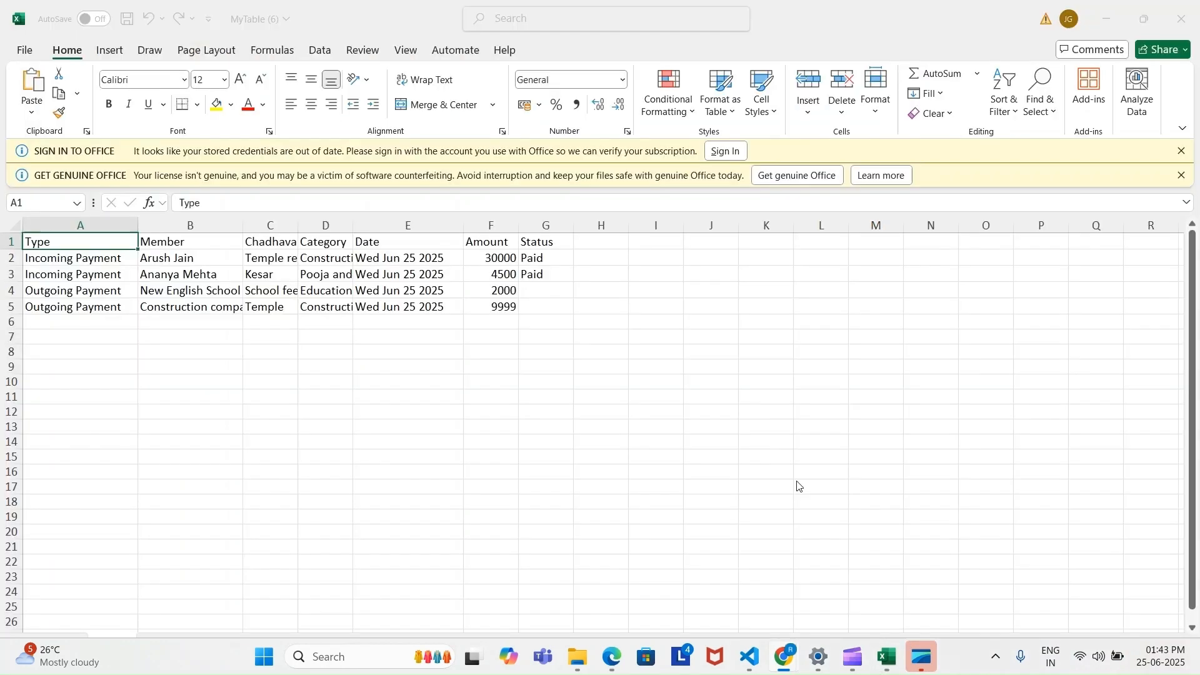
left_click(770, 452)
left_click(769, 486)
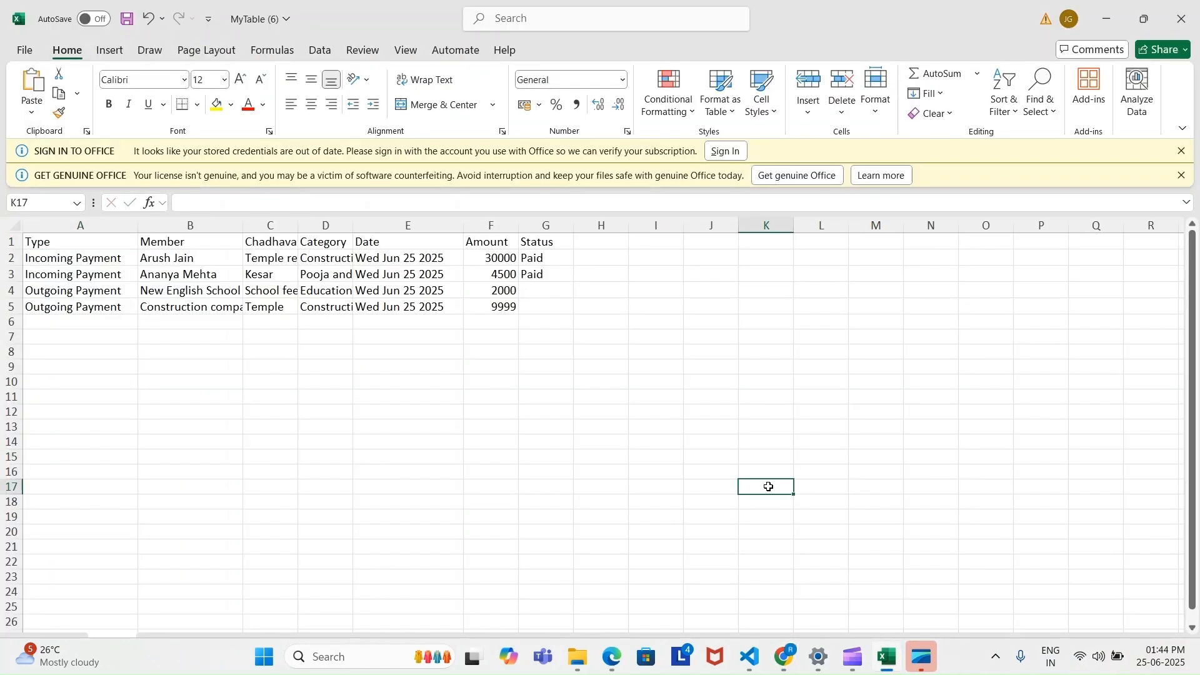
mouse_move(878, 666)
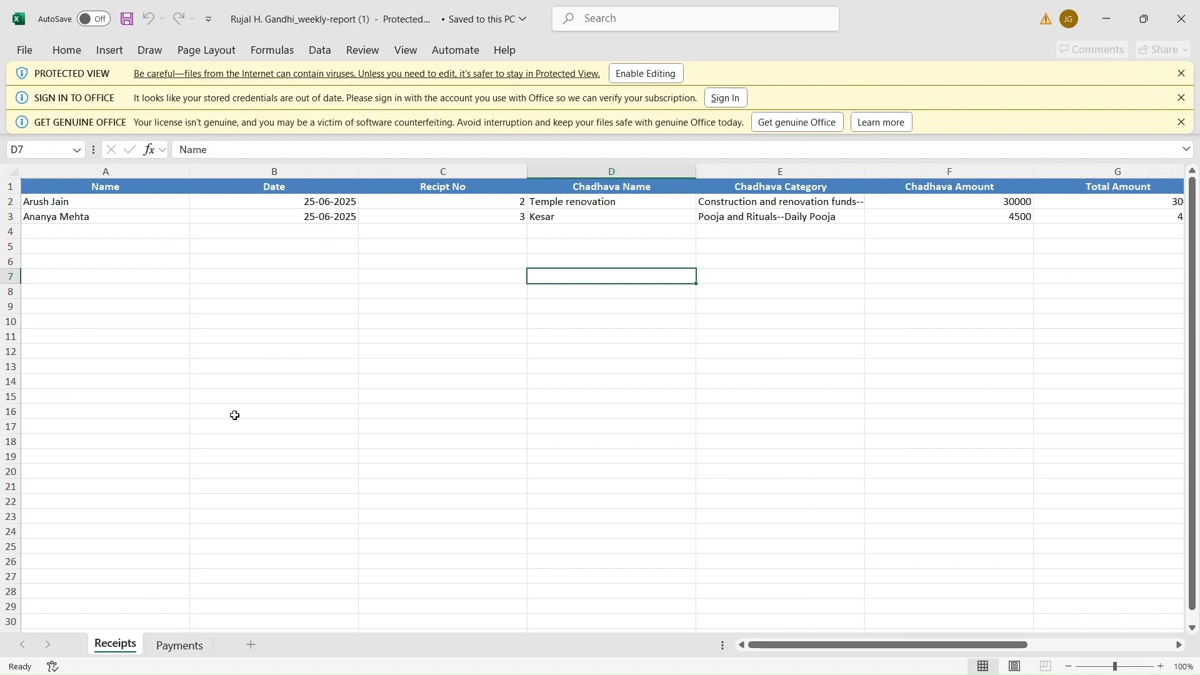
left_click(186, 653)
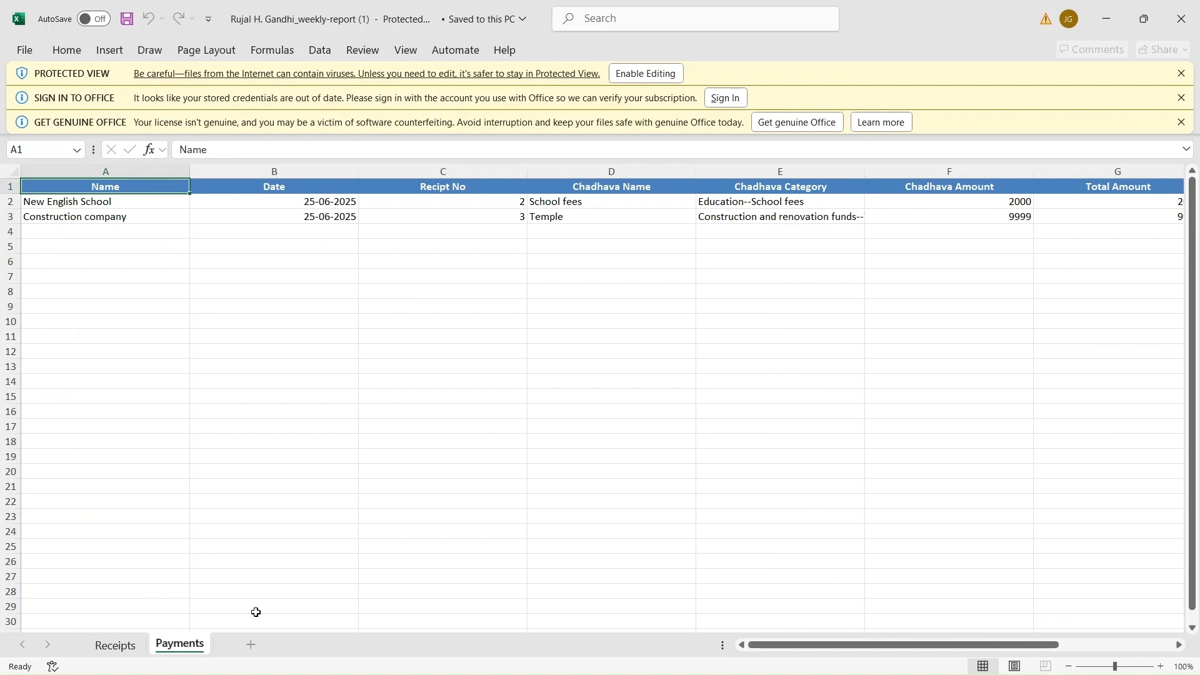